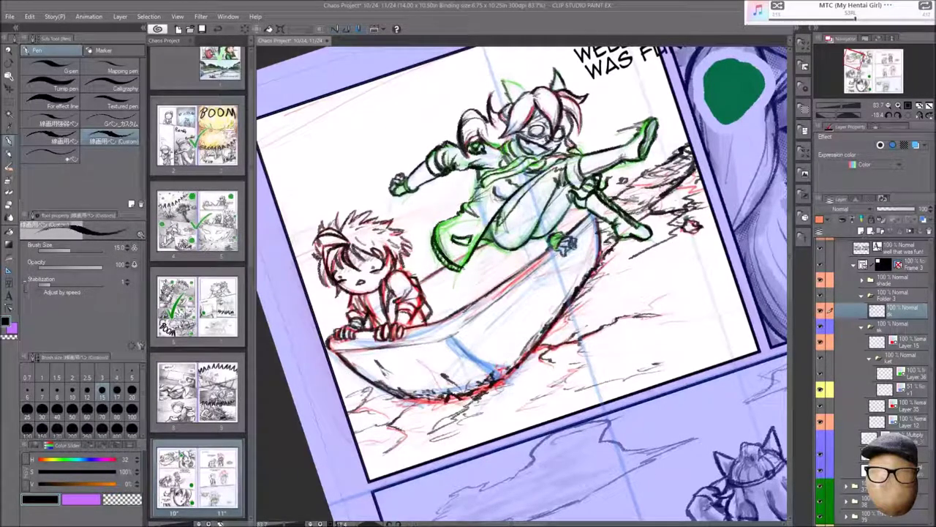
drag(512, 278, 457, 307)
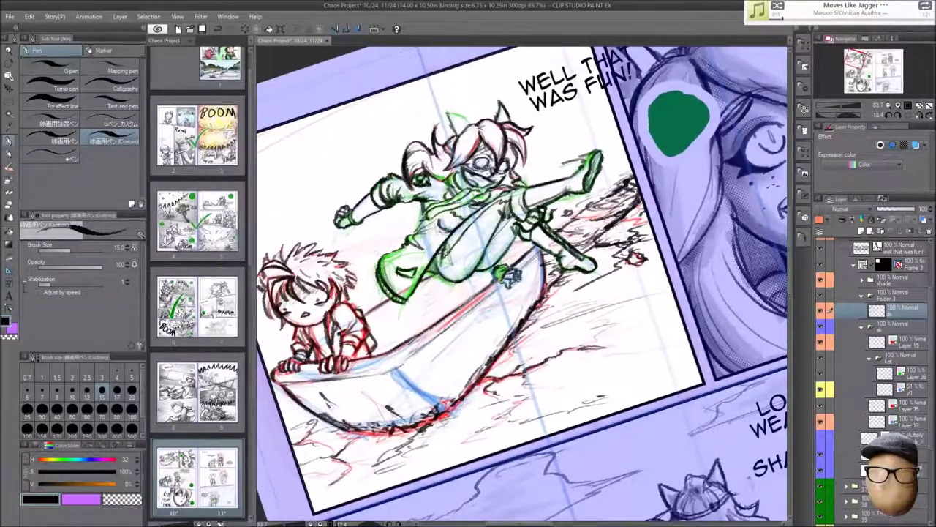
drag(523, 285, 564, 279)
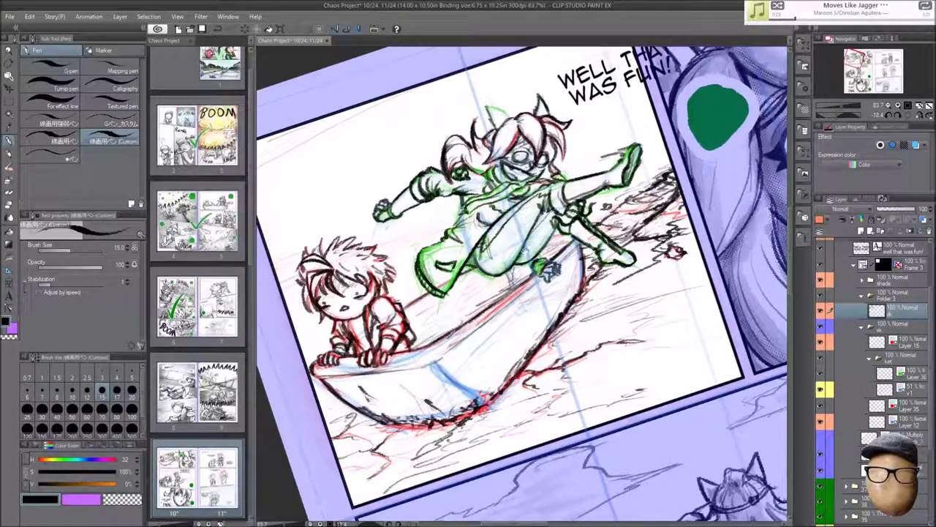
drag(518, 233, 537, 239)
scroll(522, 281, up, 10)
scroll(522, 281, down, 10)
scroll(522, 282, up, 15)
scroll(522, 282, down, 10)
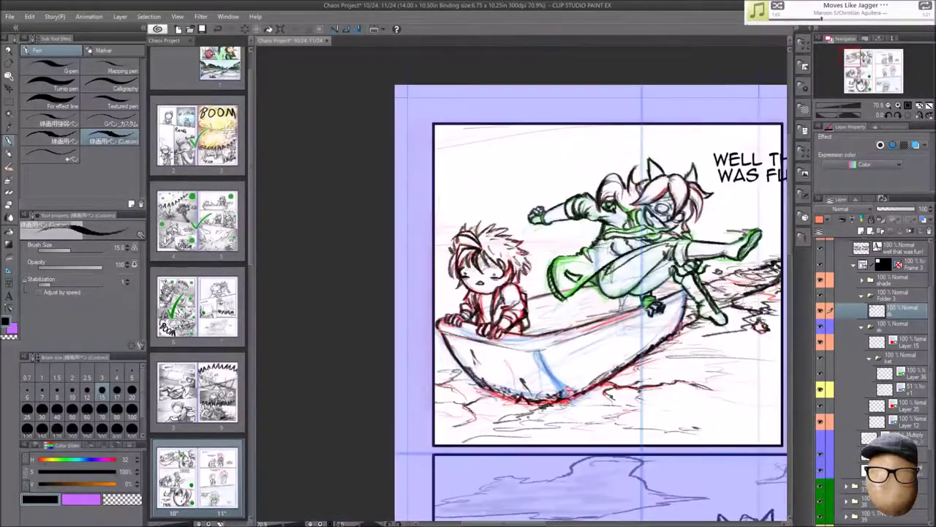
- Shade the boat's interior, its rim and the leaping character in grey on Layer 34 with a size 25 pen
scroll(522, 282, up, 2)
key(bracketright)
key(bracketright)
drag(484, 353, 625, 312)
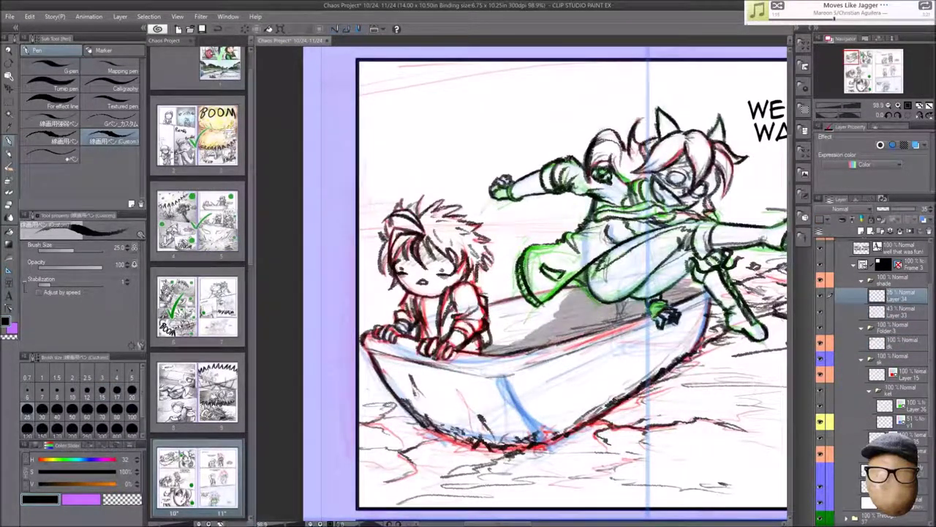
drag(522, 281, 429, 308)
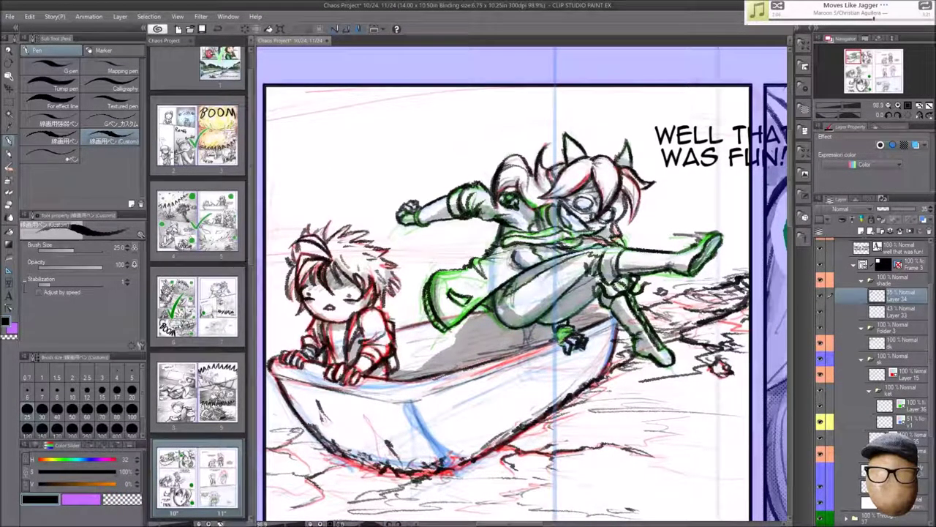
drag(270, 373, 436, 395)
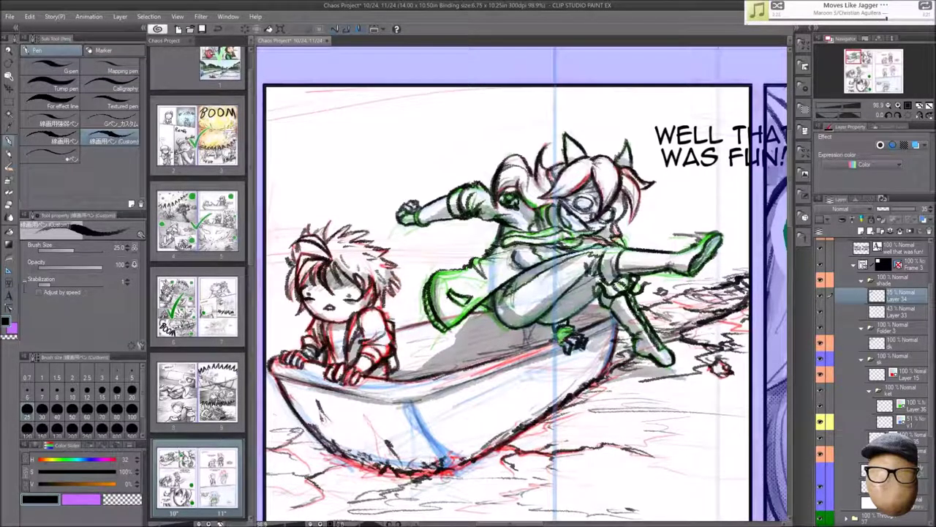
- Add grey shadows to the boy's hair and clothes and to the water beside the bow
key(ctrl+minus)
key(ctrl+plus)
drag(365, 293, 768, 278)
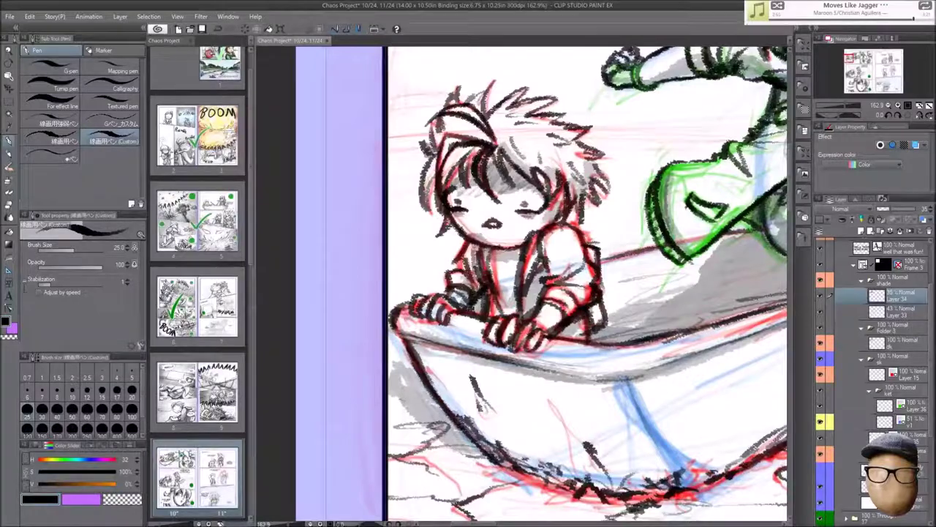
key(ctrl+minus)
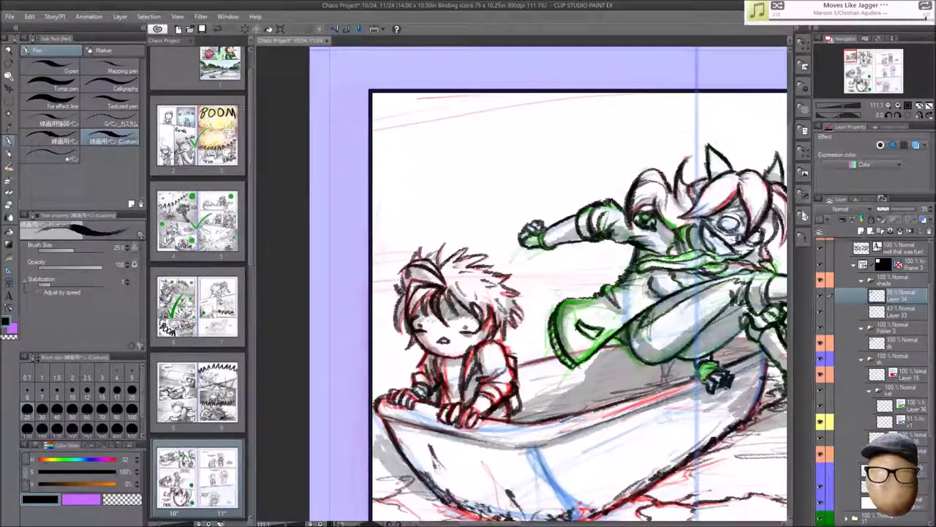
drag(512, 292, 319, 296)
key(ctrl+minus)
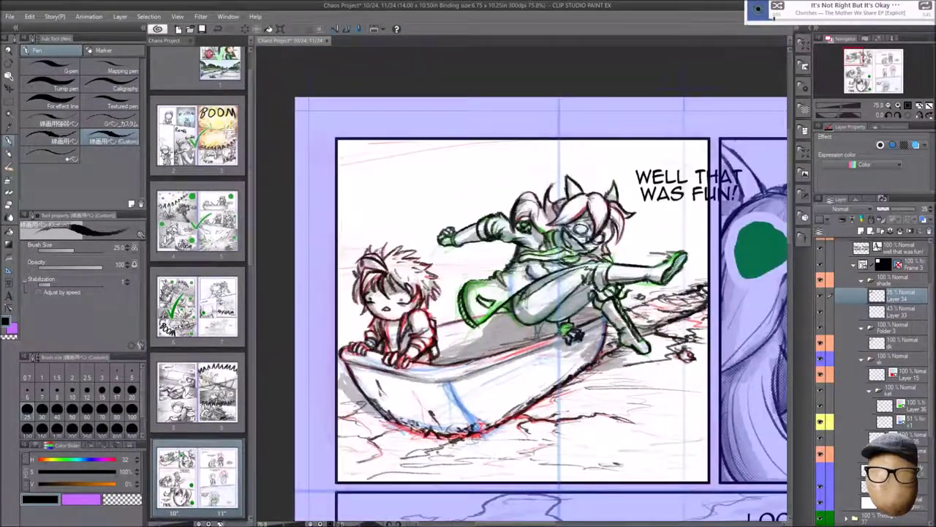
- Shade the boat's hull in a lighter grey on Layer 33 with a size 50 pen, then reselect Layer 34
click(907, 311)
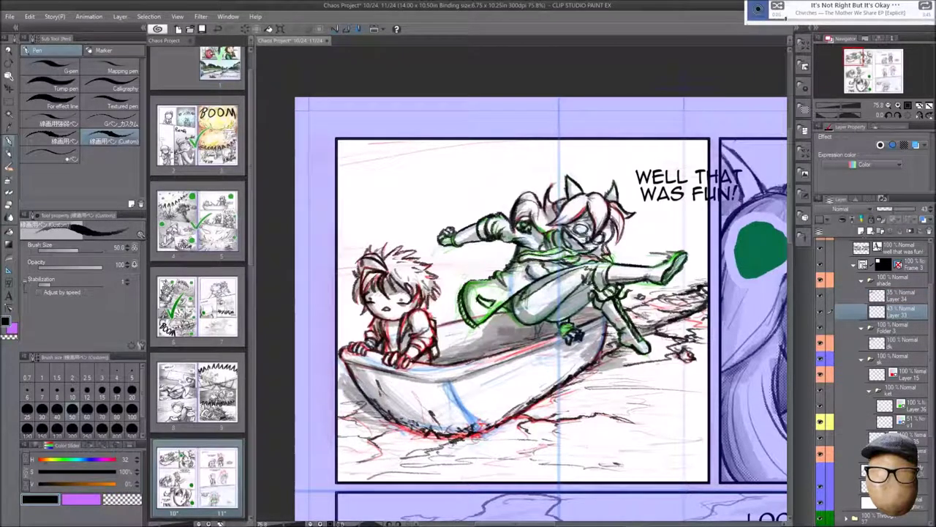
drag(560, 291, 588, 318)
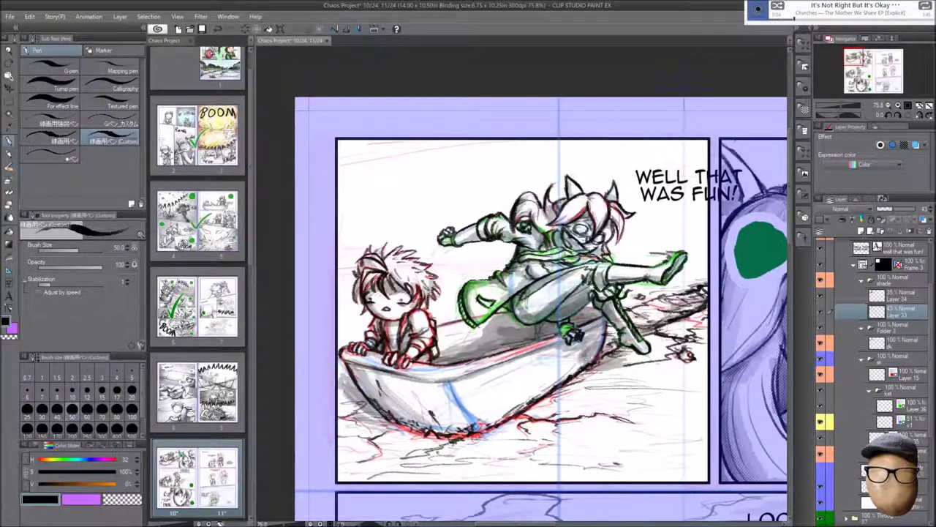
click(903, 294)
scroll(508, 336, down, 2)
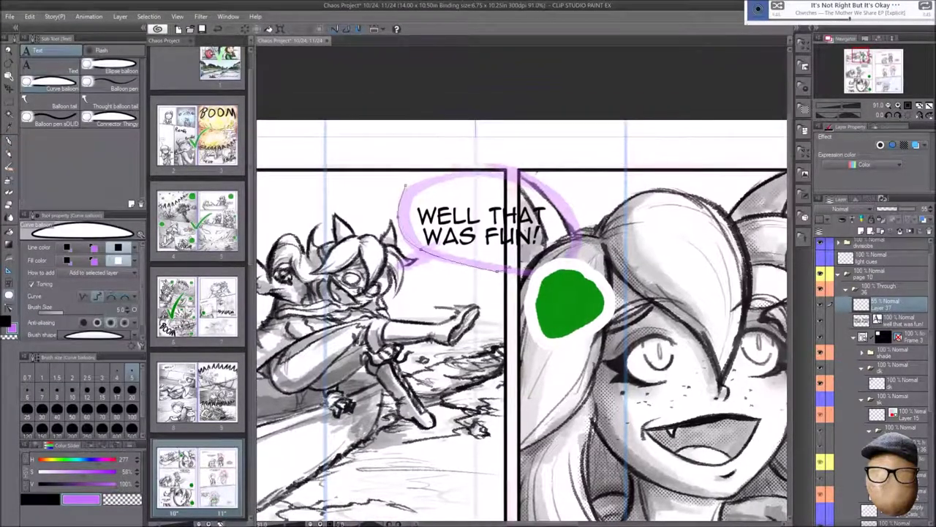
- Draw a curved speech balloon around "WELL THAT WAS FUN!", refine its outline and add a tail toward the leaping character
drag(497, 270, 499, 270)
key(y)
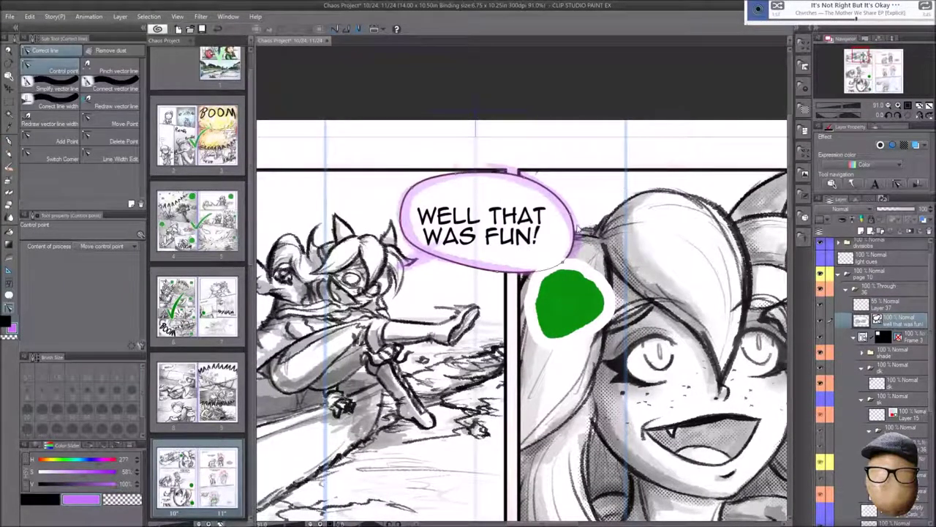
click(550, 212)
key(p)
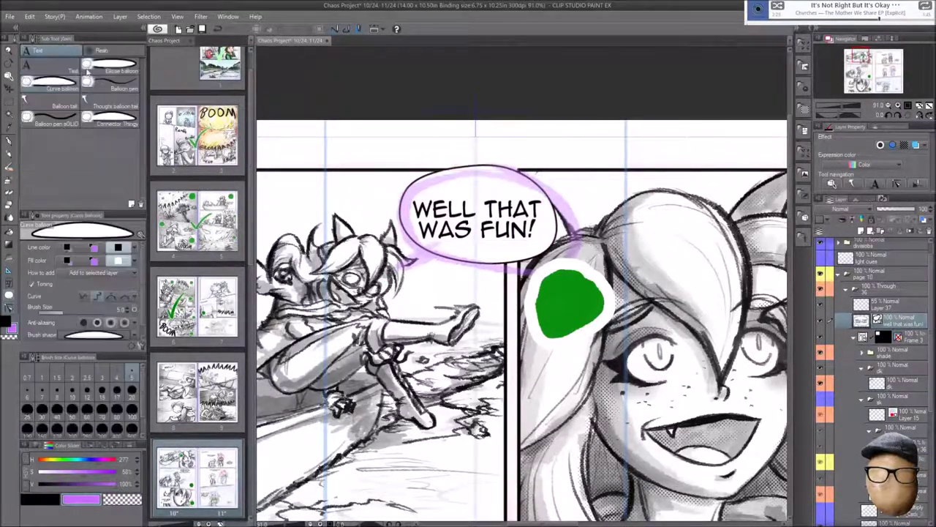
key(y)
drag(408, 265, 455, 250)
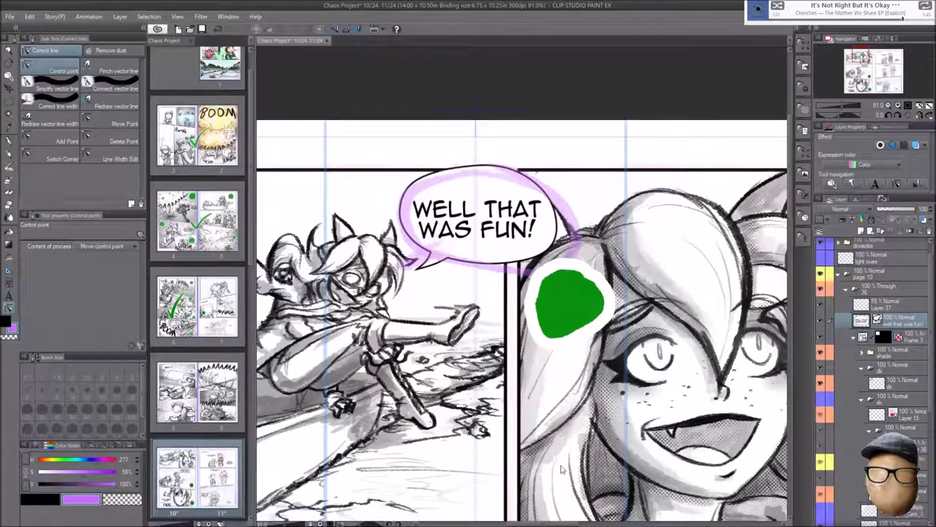
- Move the balloon with its text into the first panel's upper-left area and aim its tail at the leaping character
scroll(468, 306, down, 4)
key(k)
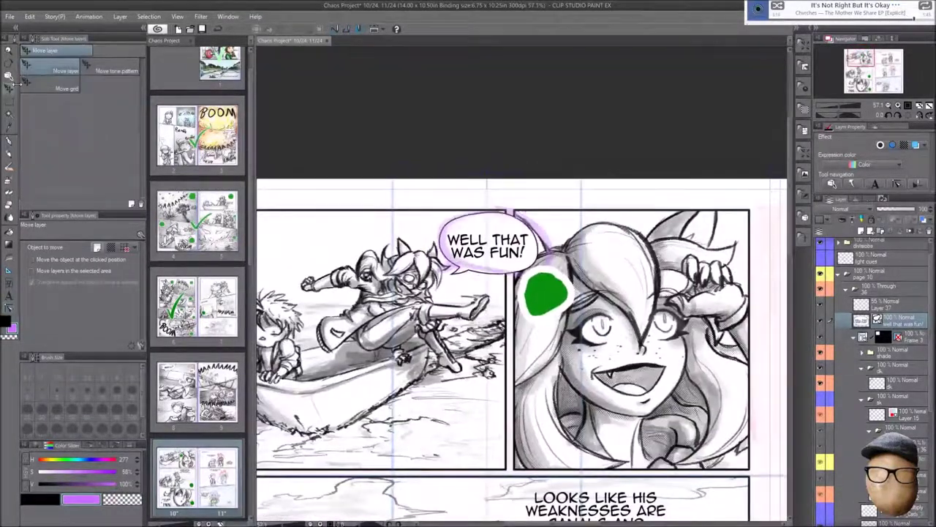
scroll(635, 338, up, 1)
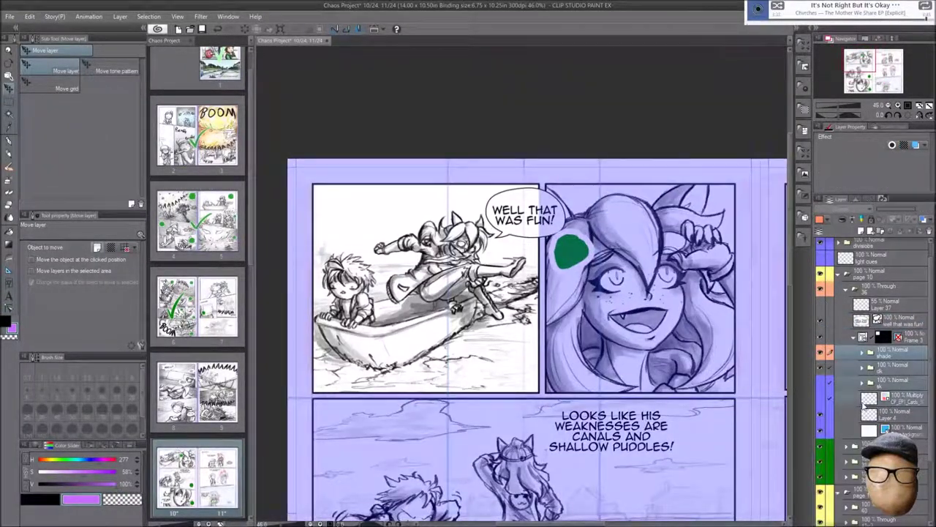
drag(583, 178, 428, 177)
key(t)
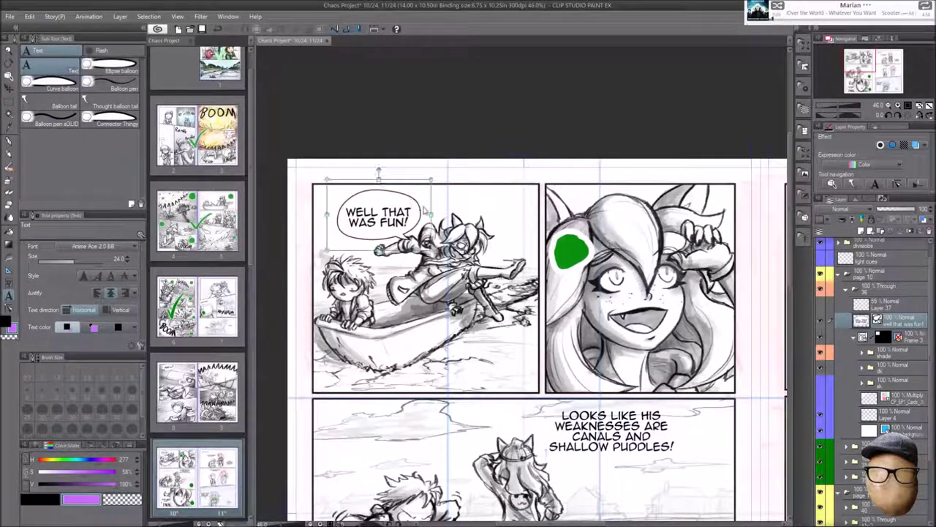
key(y)
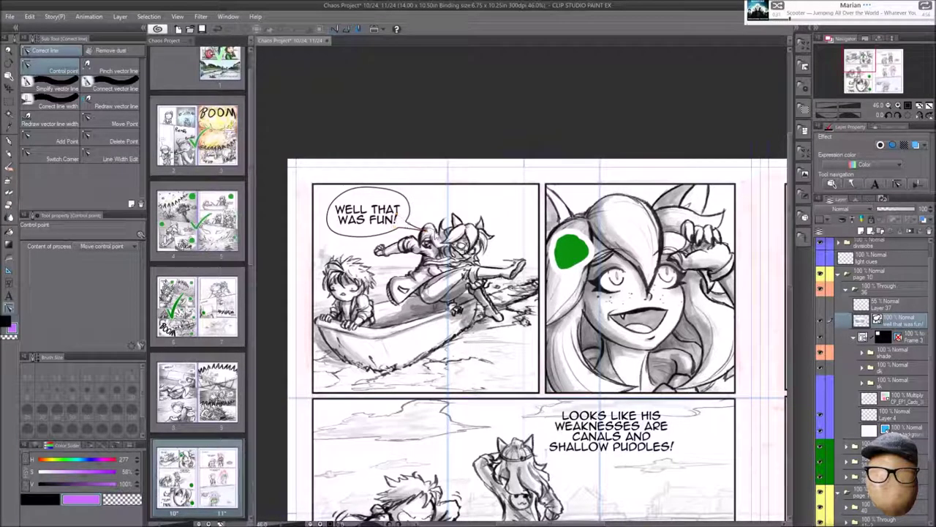
- Airbrush soft halftone shading over the boat on the tone layer in the first panel's shade folder, and save the page
click(874, 379)
key(p)
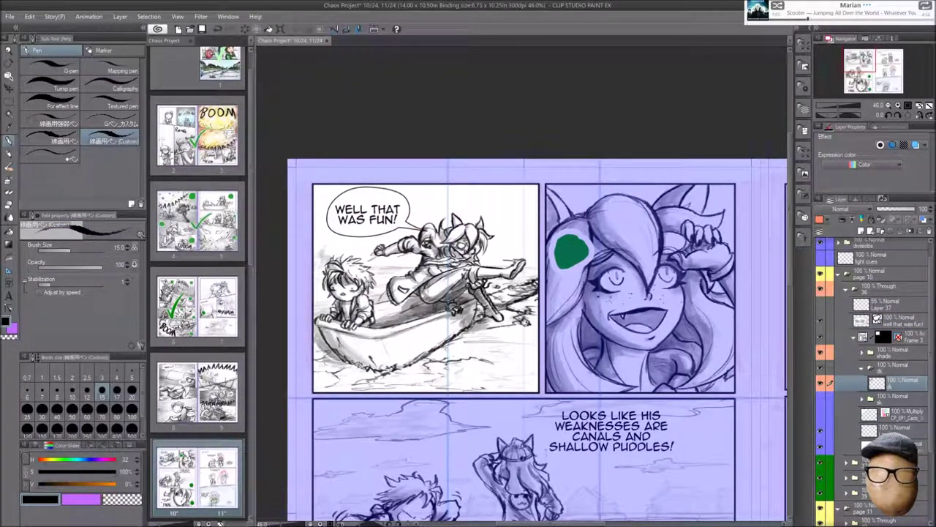
scroll(522, 284, up, 1)
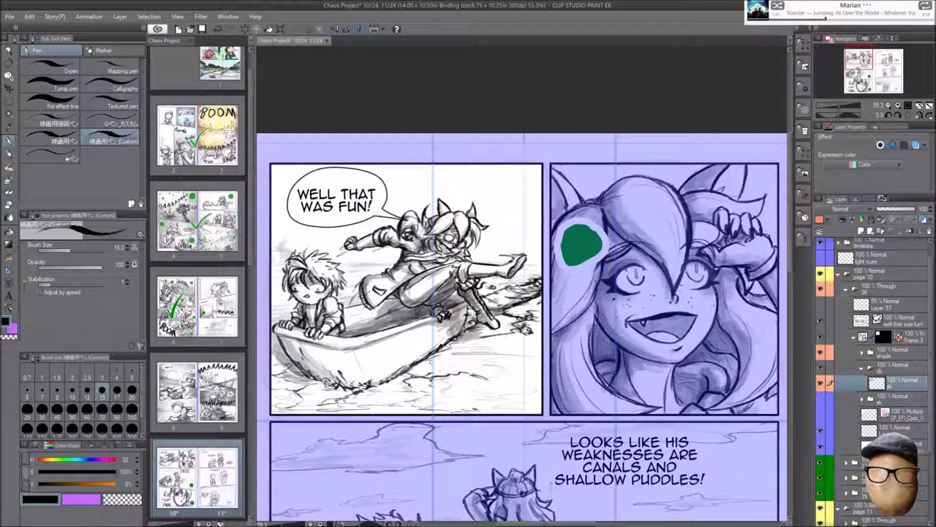
click(864, 352)
click(899, 367)
key(b)
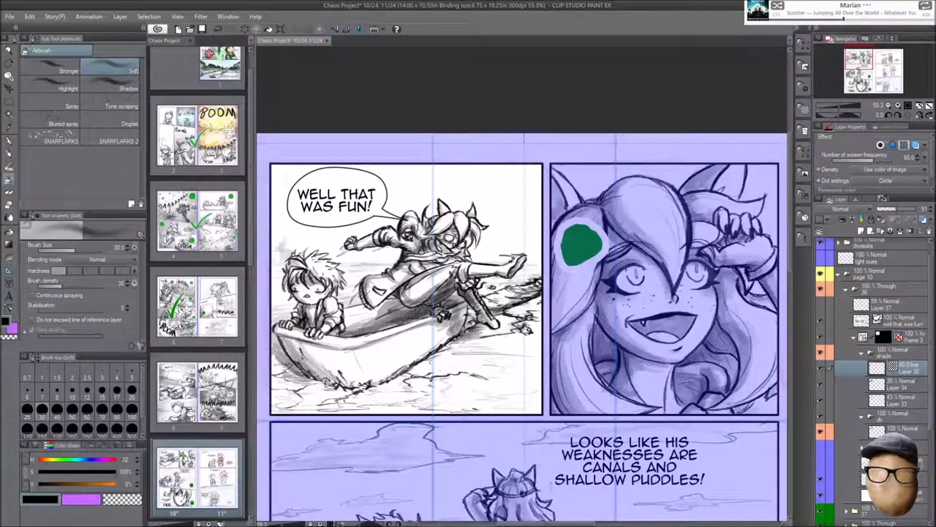
mouse_move(356, 366)
mouse_down()
mouse_move(537, 382)
mouse_move(527, 307)
mouse_up()
scroll(523, 322, up, 1)
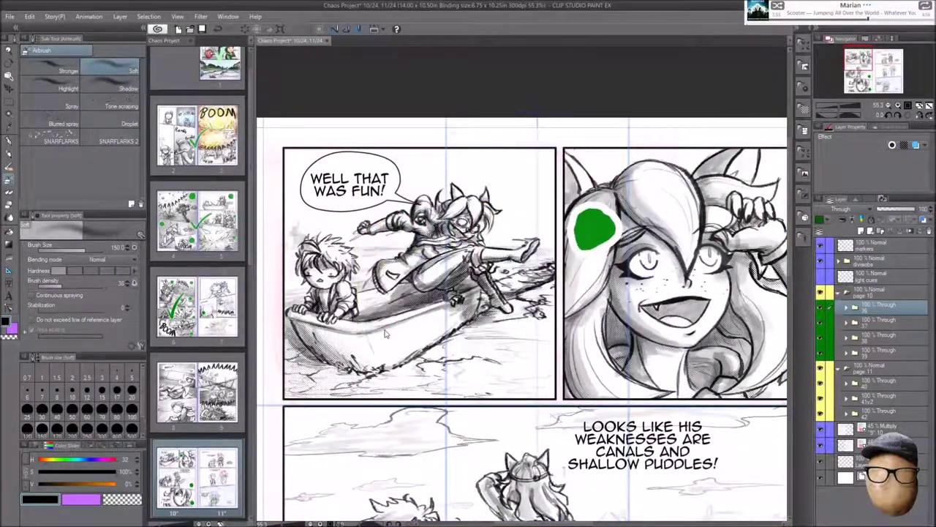
key(ctrl+s)
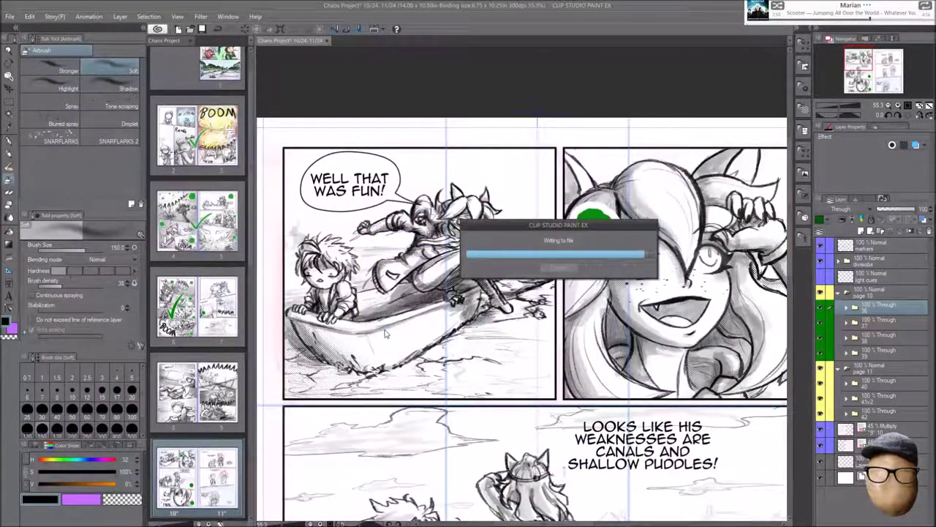
- In page 11's first panel, show the rough character sketch in blue and make the dk layer active for inking
scroll(386, 334, down, 3)
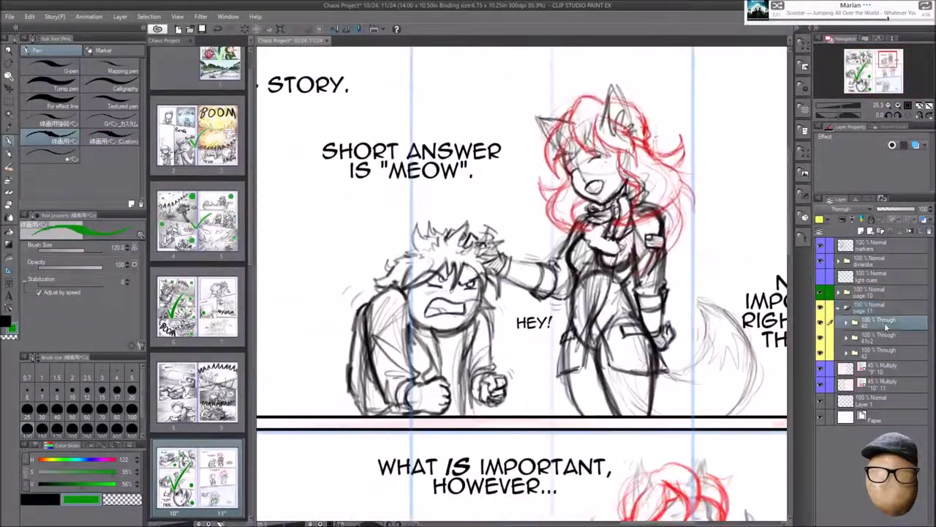
click(906, 360)
click(889, 341)
click(915, 145)
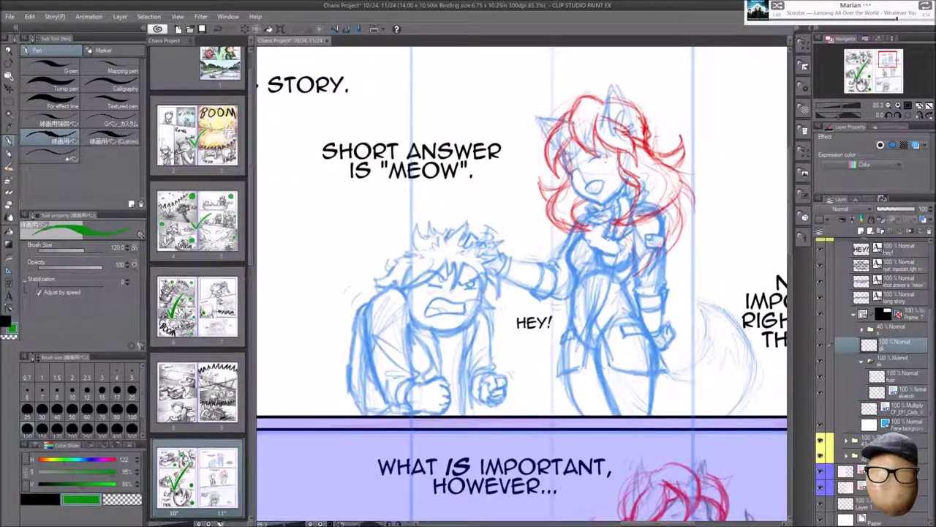
- Ink the crouching boy's fists, sleeves and jacket with the custom pen at size 15
click(113, 141)
scroll(522, 286, up, 1)
drag(490, 341, 493, 350)
drag(548, 315, 553, 322)
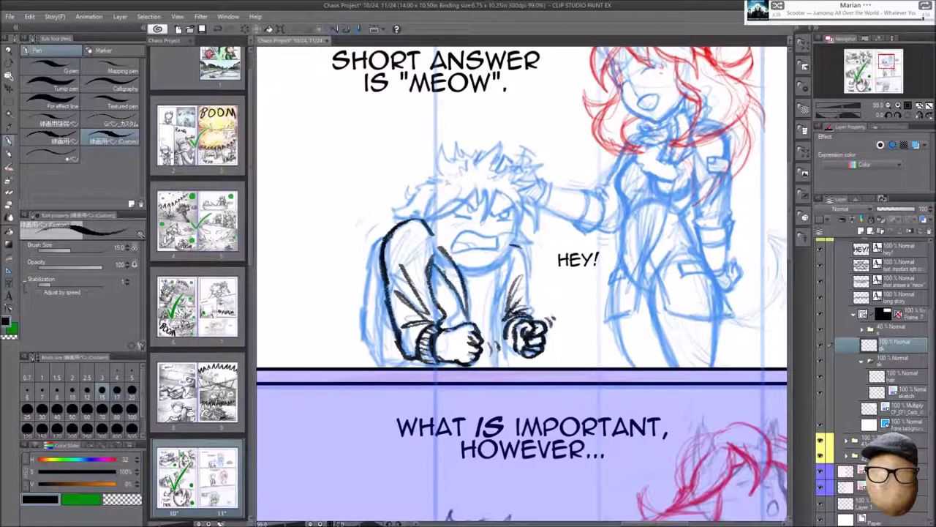
drag(382, 228, 360, 352)
drag(454, 238, 501, 242)
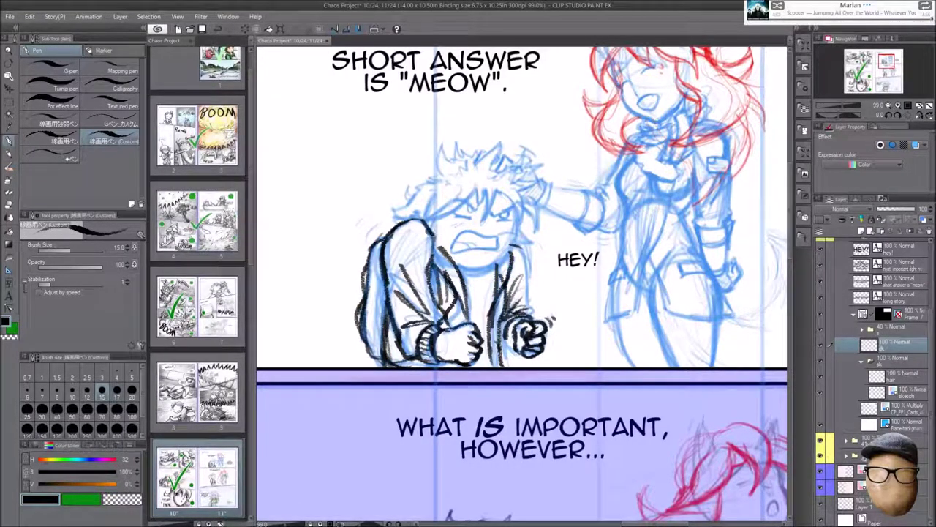
- Ink the boy's spiky hair, angry face and the hand resting on his head
drag(537, 152, 512, 164)
drag(488, 131, 494, 162)
mouse_move(463, 134)
mouse_down()
mouse_move(432, 186)
mouse_move(490, 219)
mouse_move(495, 245)
mouse_up()
drag(458, 276, 438, 329)
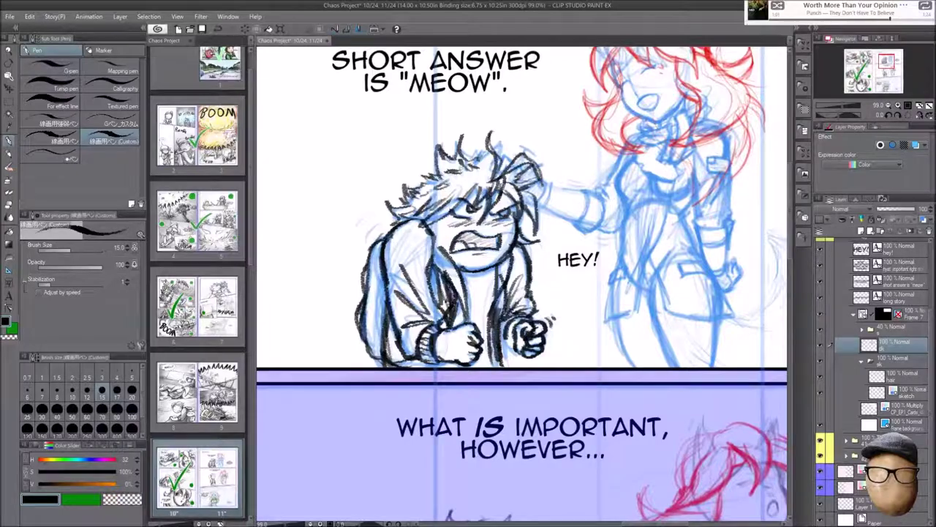
- Ink the cat-eared girl's outstretched arm, her shoulder and the first lines of her chest and long hair
drag(603, 216, 564, 276)
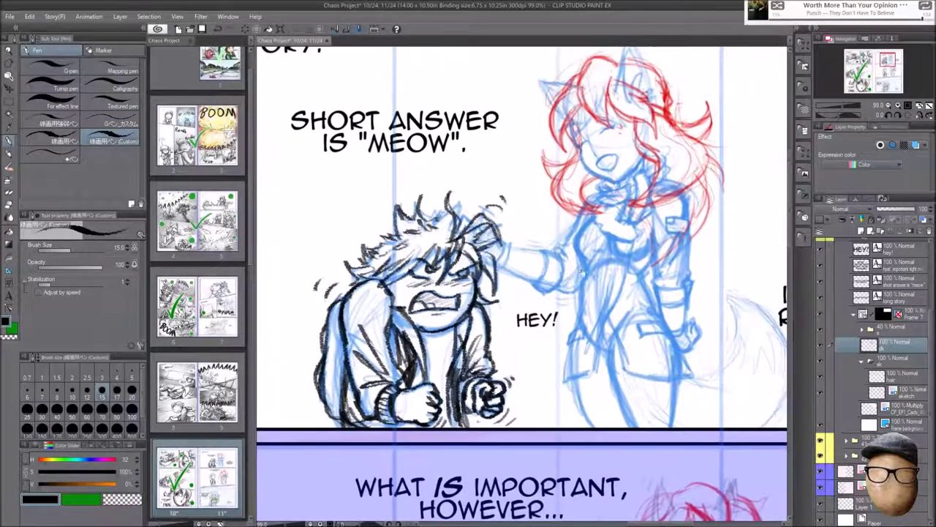
mouse_move(507, 248)
mouse_down()
mouse_move(545, 261)
mouse_move(564, 281)
mouse_up()
mouse_move(562, 242)
mouse_down()
mouse_move(573, 264)
mouse_move(593, 232)
mouse_move(616, 258)
mouse_up()
drag(647, 203, 621, 256)
drag(702, 168, 635, 231)
- Ink the girl's cat ears, bangs and the upper strands of her hair, mirroring the canvas to check the strokes
key(h)
drag(411, 126, 379, 183)
drag(437, 86, 385, 137)
key(h)
drag(550, 81, 586, 110)
key(h)
scroll(468, 220, up, 5)
drag(417, 401, 474, 443)
key(h)
drag(584, 86, 550, 157)
key(h)
drag(546, 125, 504, 136)
key(h)
scroll(635, 185, up, 1)
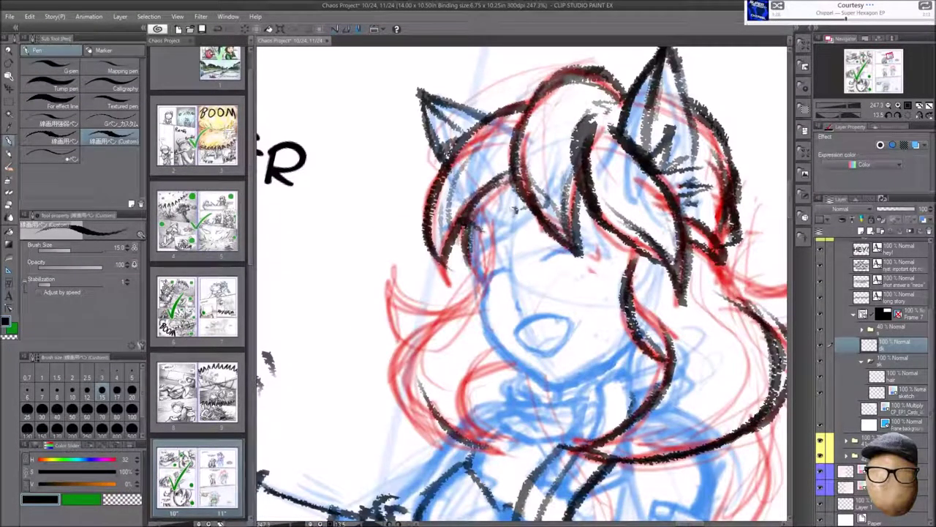
- Ink the girl's eye area, jawline, open mouth and freckles
drag(521, 196, 461, 237)
mouse_move(478, 291)
mouse_down()
mouse_move(512, 366)
mouse_move(632, 343)
mouse_up()
mouse_move(563, 318)
mouse_down()
mouse_move(516, 336)
mouse_move(572, 328)
mouse_up()
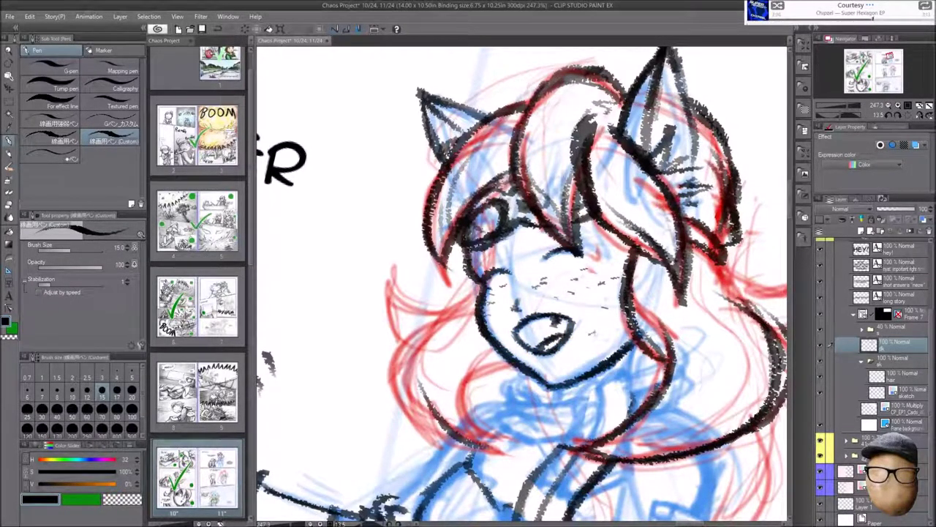
- Ink the lower locks of the girl's long hair on both sides of her face
drag(764, 307, 684, 446)
drag(761, 260, 706, 315)
drag(421, 351, 395, 417)
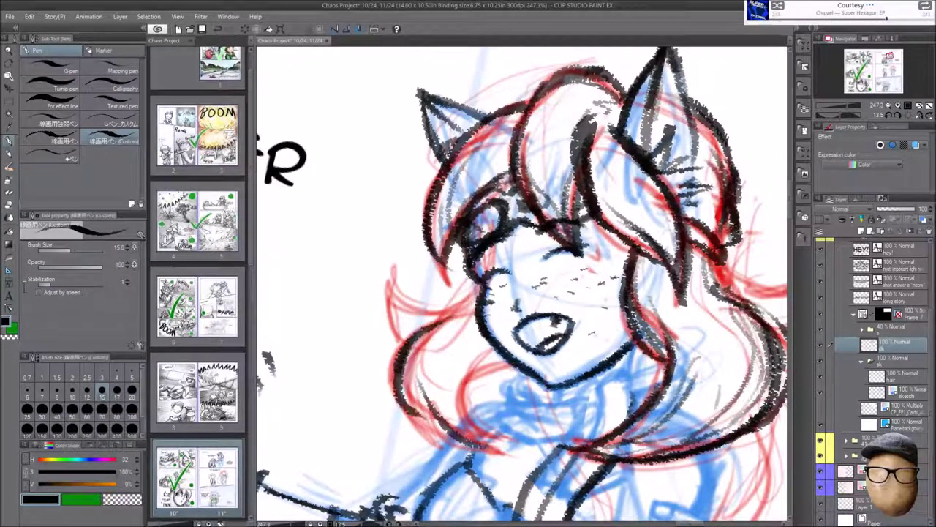
drag(398, 380, 505, 457)
drag(487, 352, 461, 447)
drag(442, 311, 432, 326)
mouse_move(414, 269)
mouse_down()
mouse_move(387, 342)
mouse_move(406, 408)
mouse_up()
drag(455, 322, 448, 432)
- Ink the girl's lowered arm with its sleeve, arm patch and cuff
mouse_move(513, 293)
mouse_down()
mouse_move(420, 231)
mouse_move(549, 87)
mouse_up()
drag(413, 253, 398, 340)
mouse_move(439, 293)
mouse_down()
mouse_move(413, 355)
mouse_move(421, 340)
mouse_up()
drag(512, 292, 505, 245)
drag(439, 289, 417, 373)
mouse_move(435, 403)
mouse_down()
mouse_move(521, 406)
mouse_move(464, 453)
mouse_move(534, 447)
mouse_up()
drag(494, 442, 534, 468)
key(h)
scroll(522, 286, up, 3)
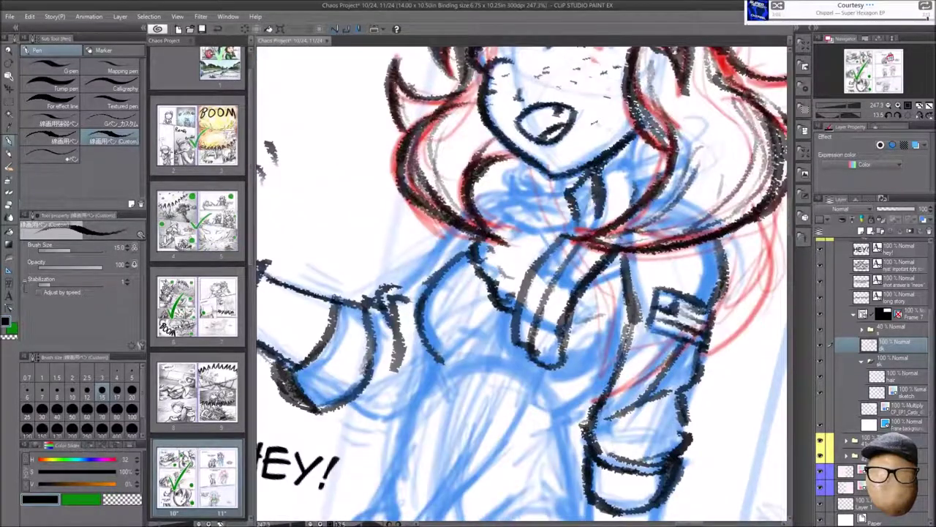
- Ink the girl's torso, waist and hanging hand, plus her clothing's pocket flaps and lower hems
drag(344, 399, 418, 422)
scroll(522, 285, down, 5)
drag(523, 212, 380, 487)
scroll(522, 285, down, 4)
drag(457, 236, 483, 377)
drag(479, 380, 635, 435)
mouse_move(387, 355)
mouse_down()
mouse_move(314, 384)
mouse_move(374, 354)
mouse_up()
drag(313, 369, 349, 303)
scroll(521, 286, up, 2)
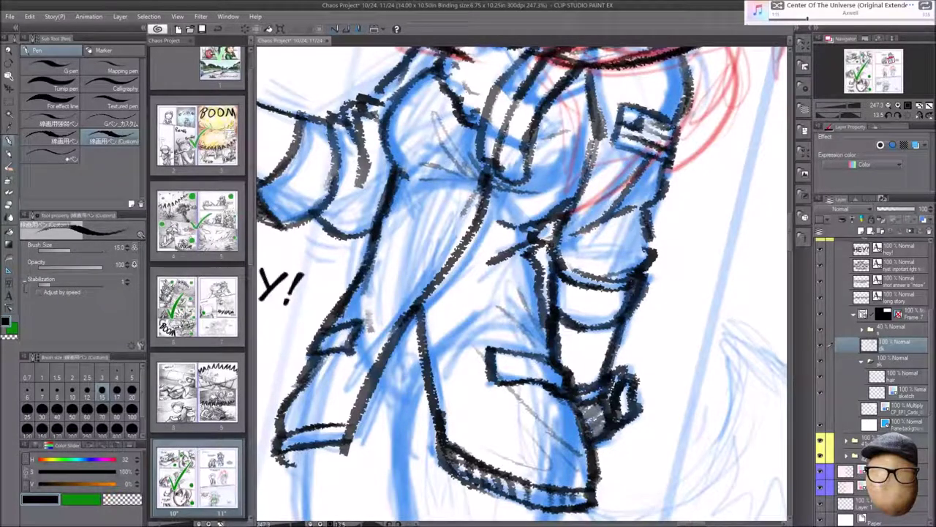
- Ink the girl's scarf and the long striped bands hanging down over her chest
scroll(521, 285, up, 3)
drag(521, 285, 541, 102)
drag(523, 285, 541, 300)
key(h)
key(h)
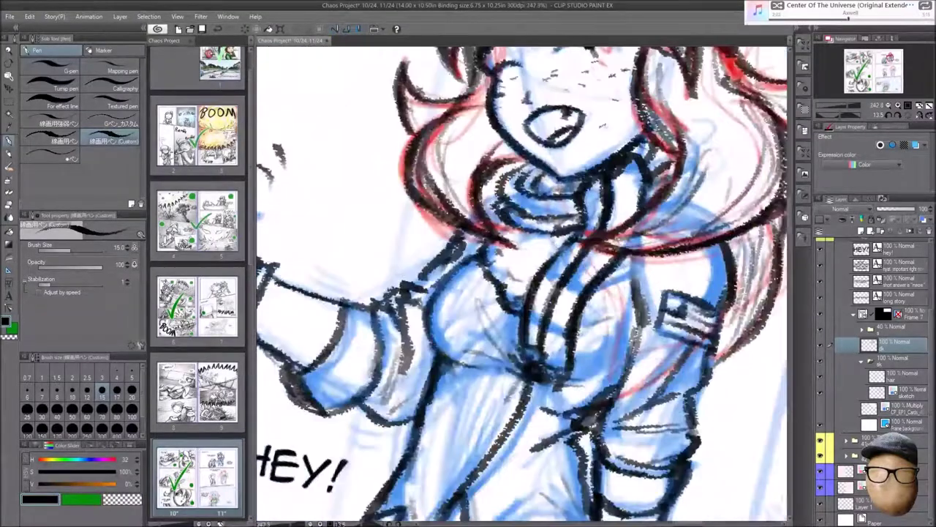
scroll(522, 283, down, 3)
scroll(522, 283, up, 3)
scroll(521, 283, down, 3)
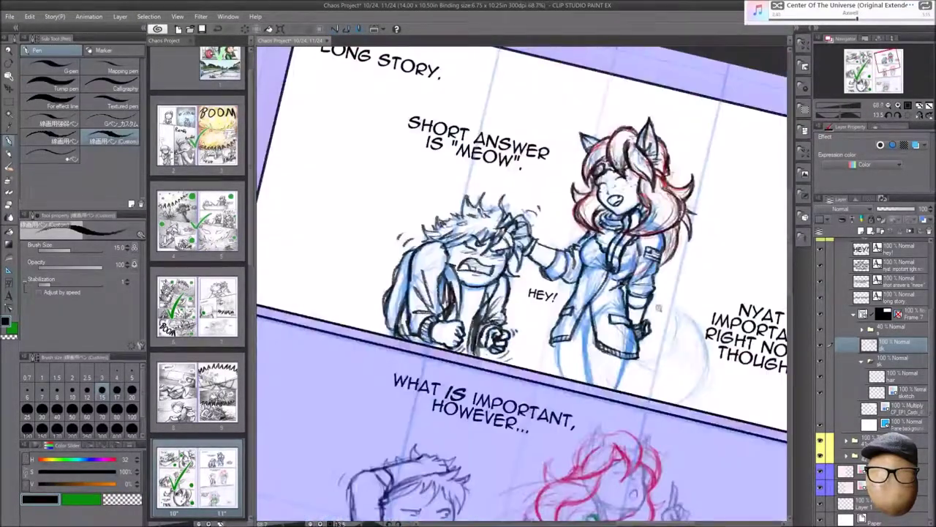
- Ink the girl's legs below the coat and her large bushy tail with fur strokes and motion lines
scroll(522, 283, up, 3)
drag(352, 293, 513, 403)
key(ctrl+0)
scroll(563, 347, up, 2)
scroll(564, 347, down, 5)
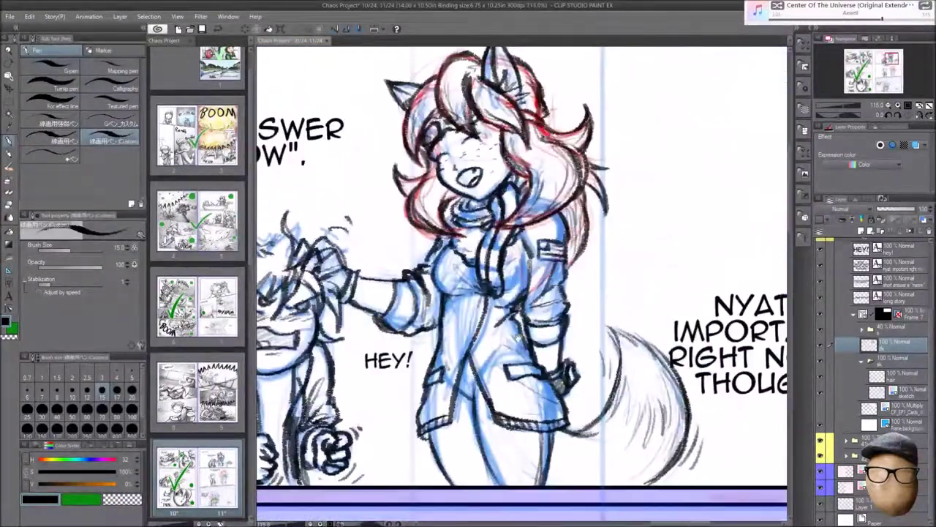
- Hide the rough sketch and add two shading layers at 55% opacity for the panel's characters
scroll(695, 272, up, 4)
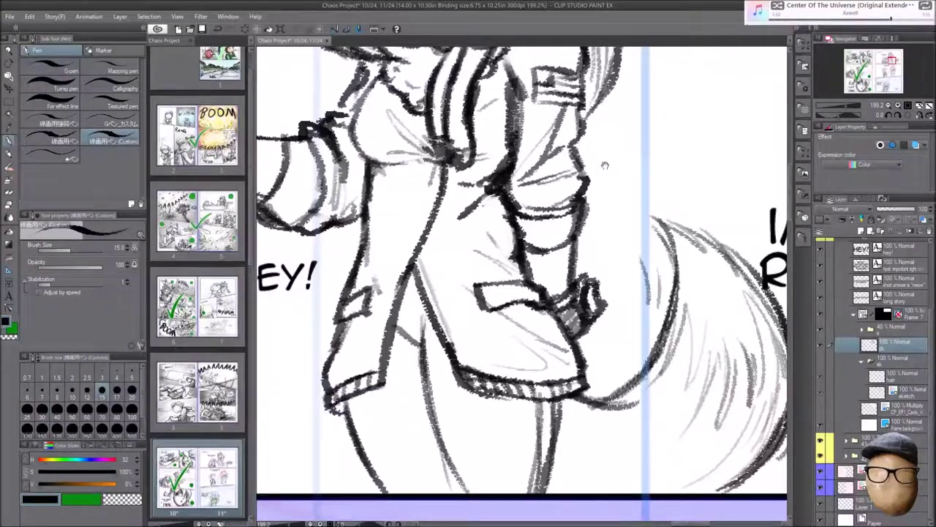
scroll(694, 273, down, 1)
click(899, 209)
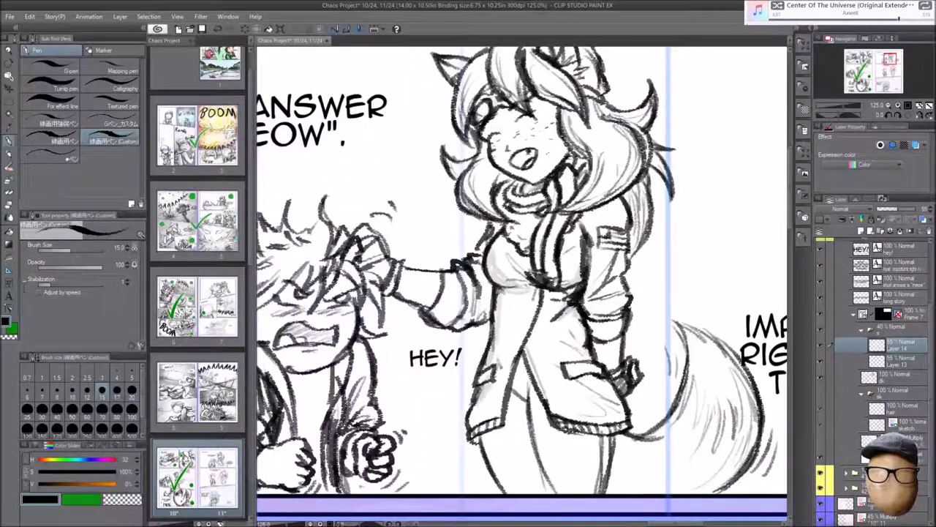
scroll(521, 286, down, 3)
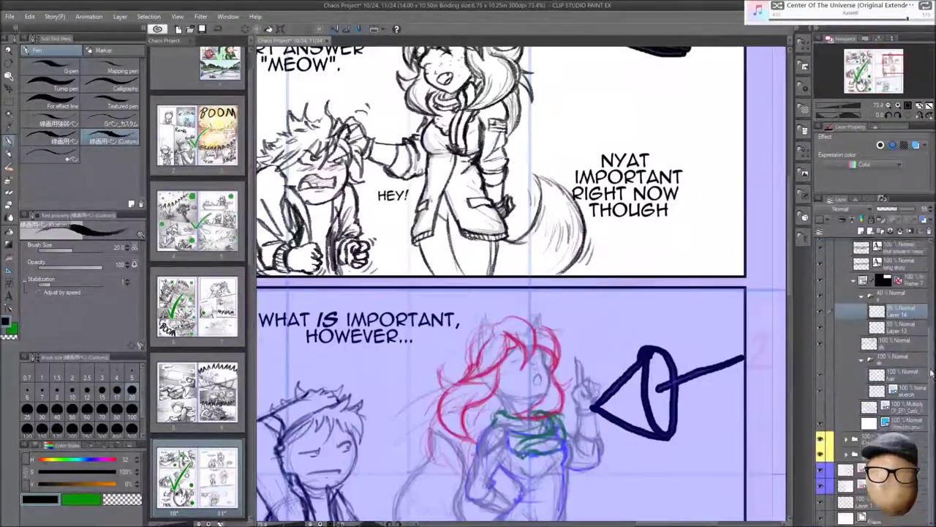
key(alt+bracketleft)
key(alt+bracketleft)
key(bracketleft)
key(bracketleft)
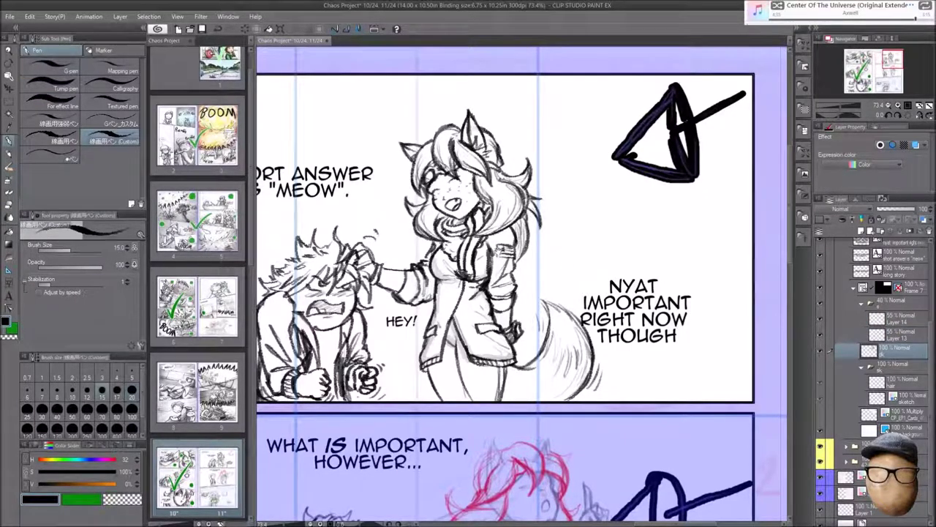
- Shade the girl's coat, legs, scarf and hair in light grey with a size 30 brush
scroll(473, 334, up, 5)
scroll(521, 285, down, 3)
key(alt+bracketright)
key(alt+bracketright)
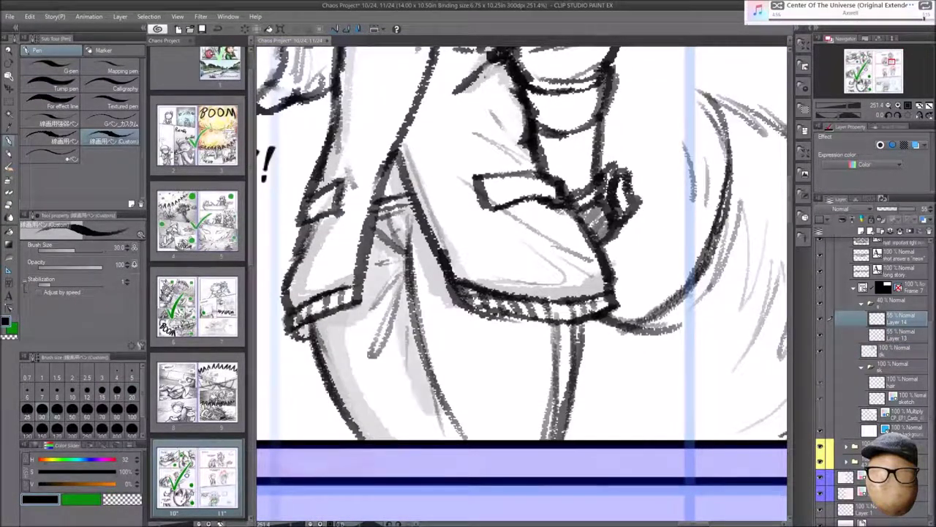
scroll(521, 281, down, 2)
scroll(522, 282, up, 3)
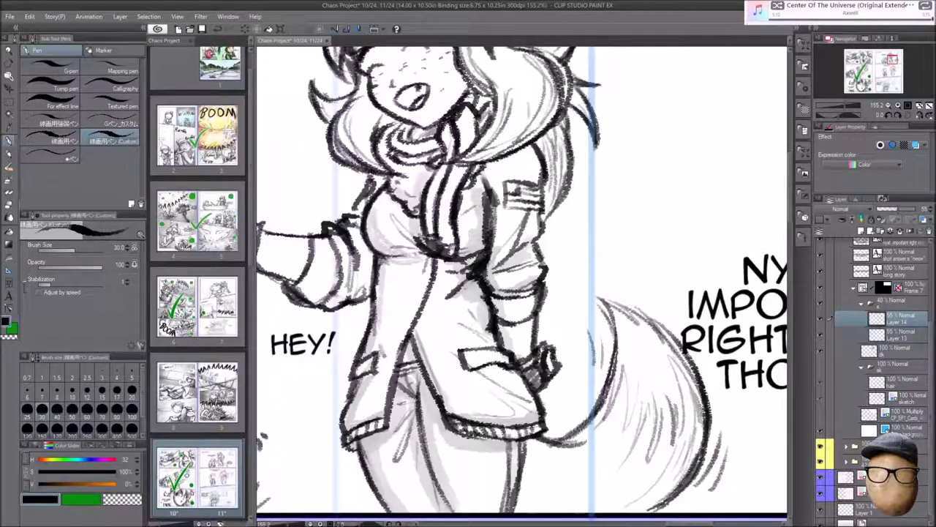
scroll(522, 282, up, 1)
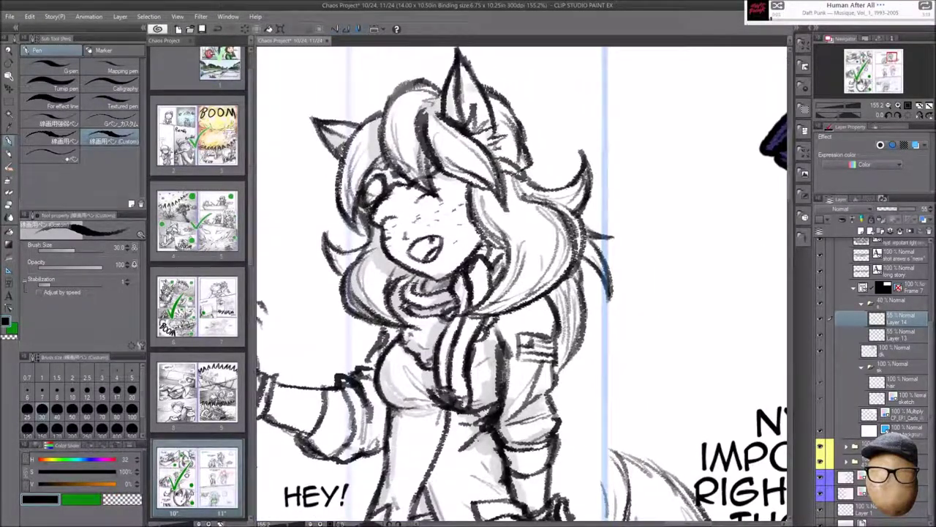
- Shade the crouching boy's face, hair and jacket and the girl's reaching arm in light grey
drag(439, 330, 698, 183)
click(855, 354)
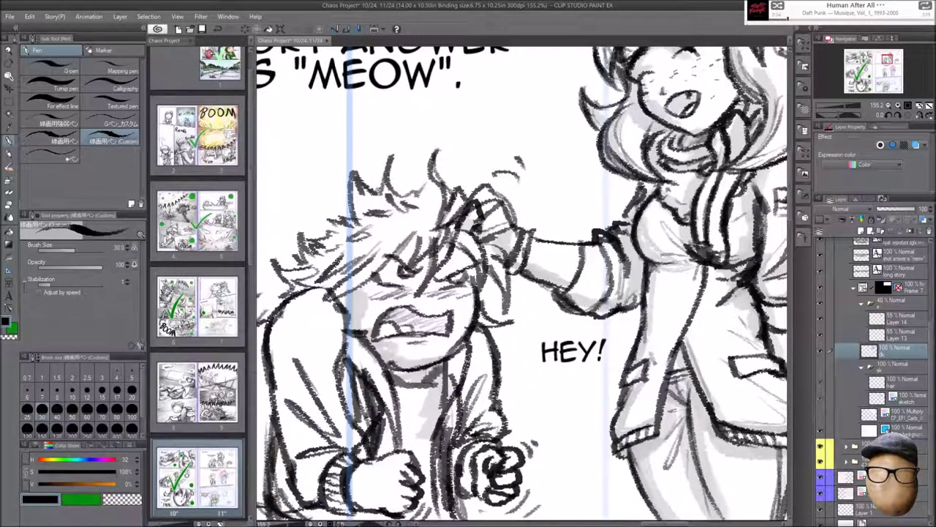
click(878, 318)
scroll(521, 282, down, 1)
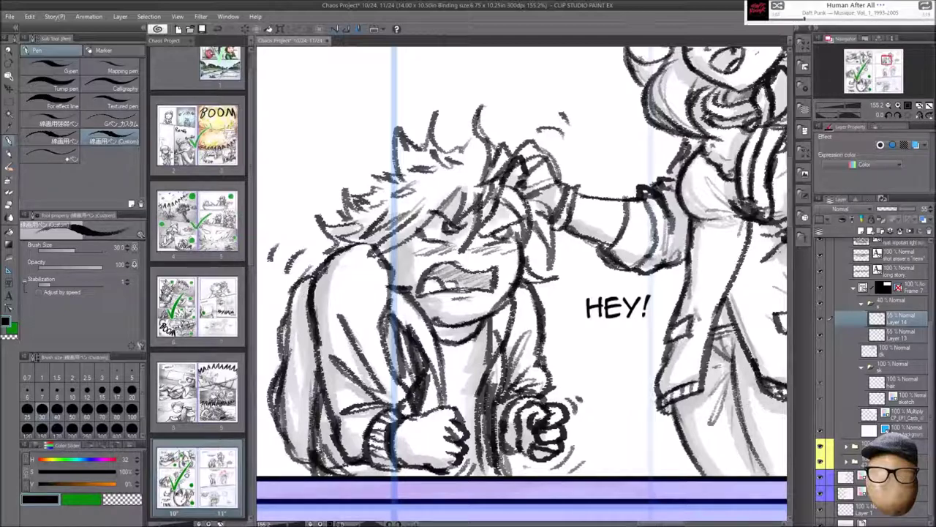
- Set Layer 13 to 40% and Layer 14 to 38% opacity, and deepen the shadows on both characters
scroll(522, 282, down, 2)
drag(710, 251, 690, 345)
drag(719, 260, 735, 233)
key(e)
key(p)
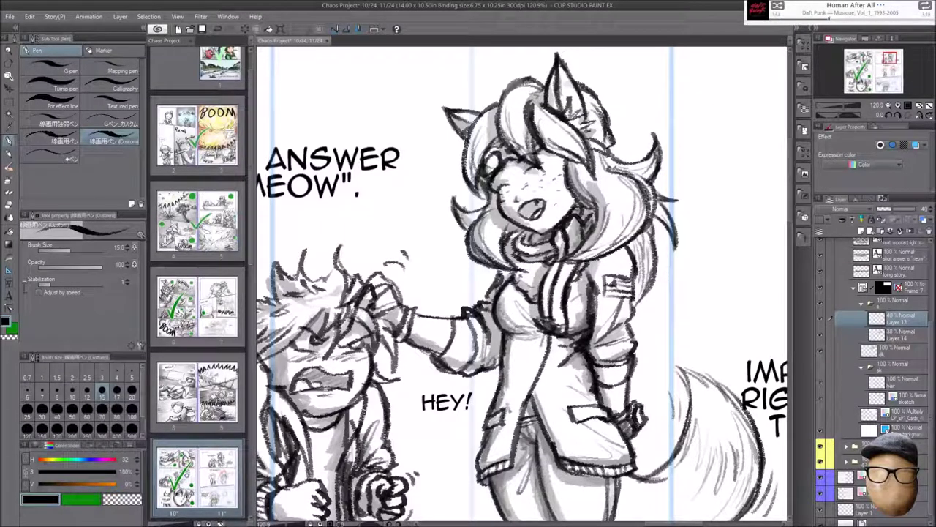
drag(522, 282, 591, 234)
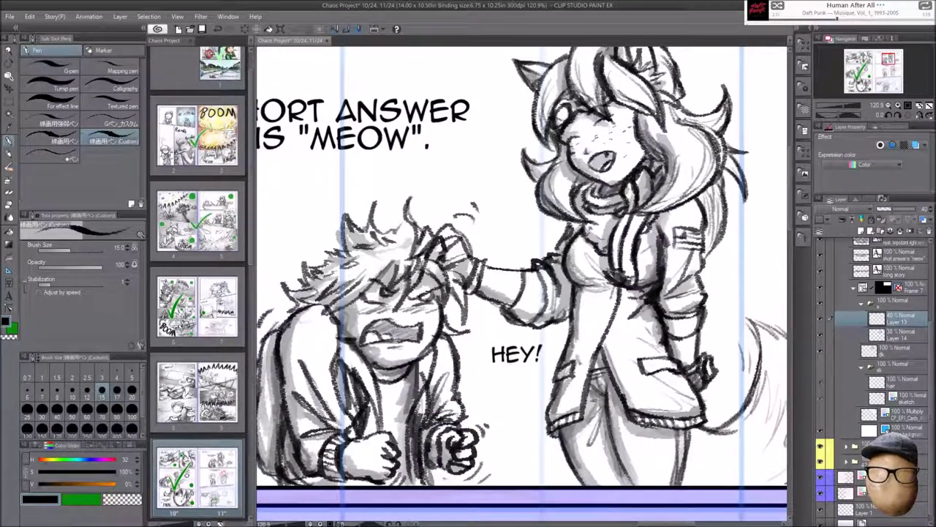
drag(522, 282, 383, 238)
- Shade the girl's bushy tail on Layer 14 and return to the darker shading on Layer 13
click(899, 334)
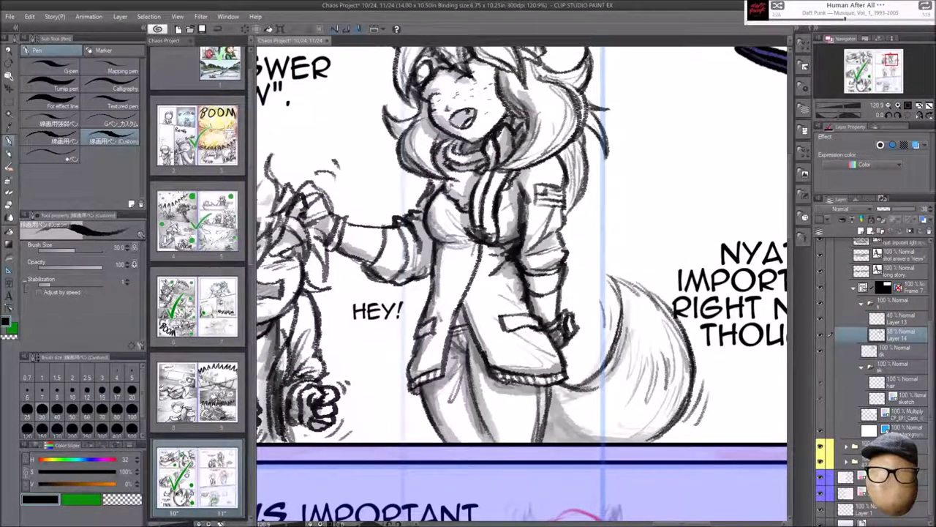
click(899, 319)
drag(512, 219, 512, 289)
scroll(476, 293, up, 2)
- Rough in green speech balloons with tails around the first panel's dialogue on a new layer
scroll(697, 278, down, 4)
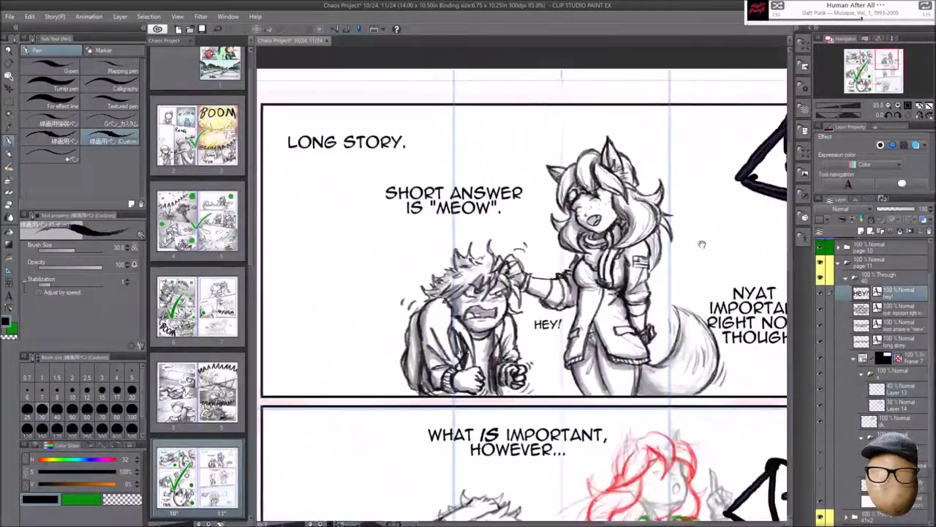
drag(697, 278, 641, 272)
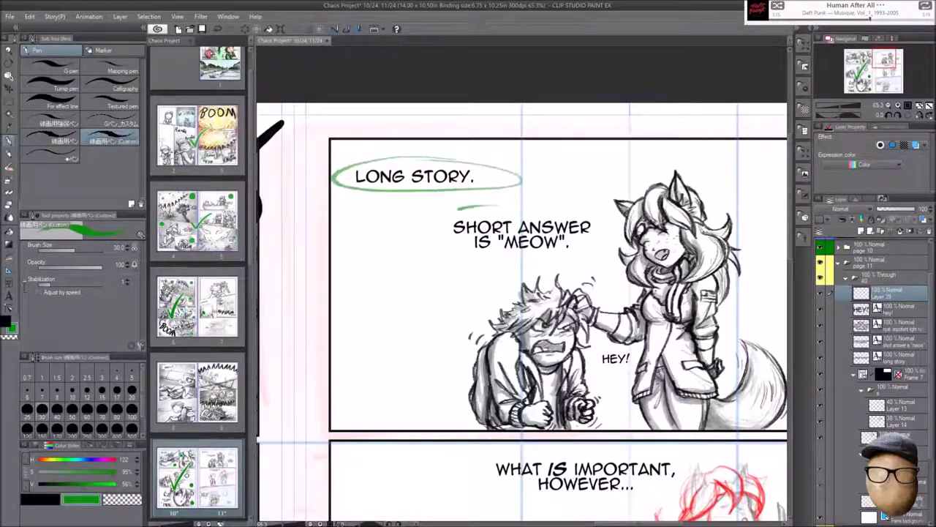
scroll(523, 293, right, 5)
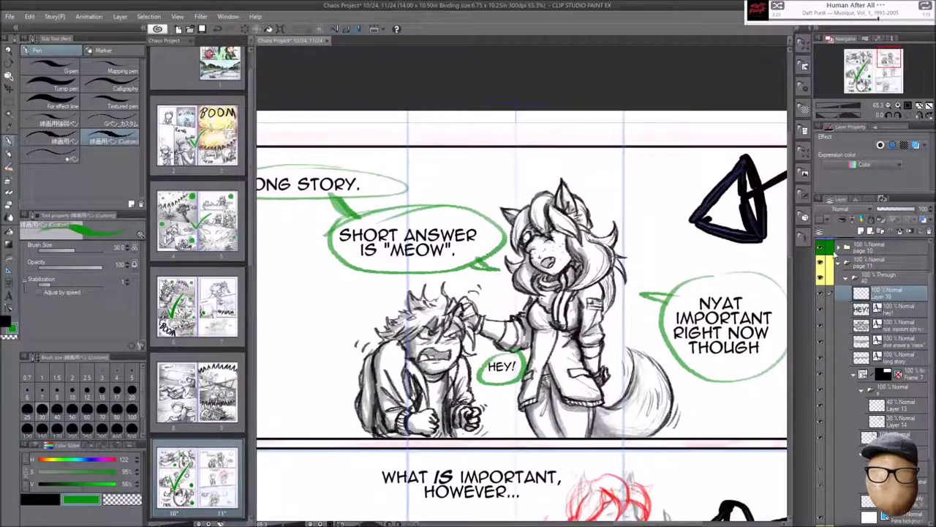
- Draw curve balloons around the first panel's four lines of dialogue, following the green rough
click(885, 357)
key(t)
scroll(522, 314, left, 3)
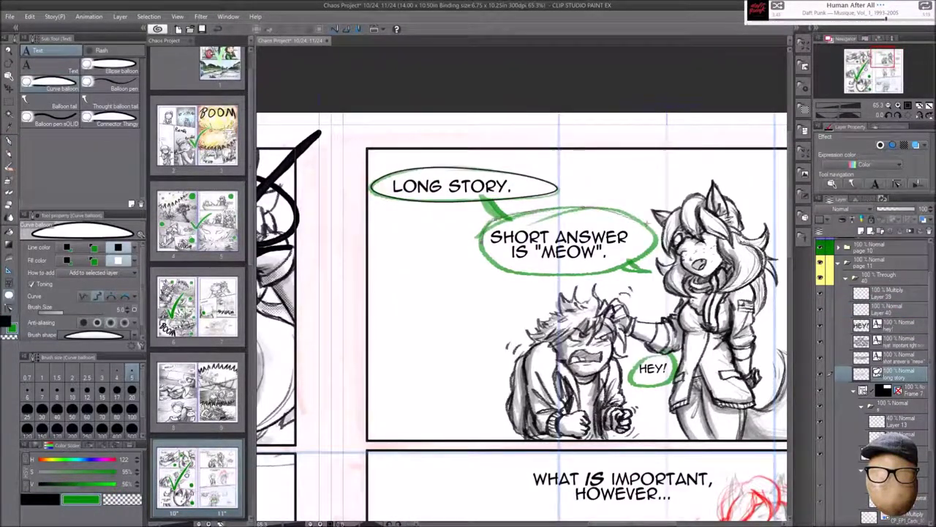
scroll(522, 292, right, 5)
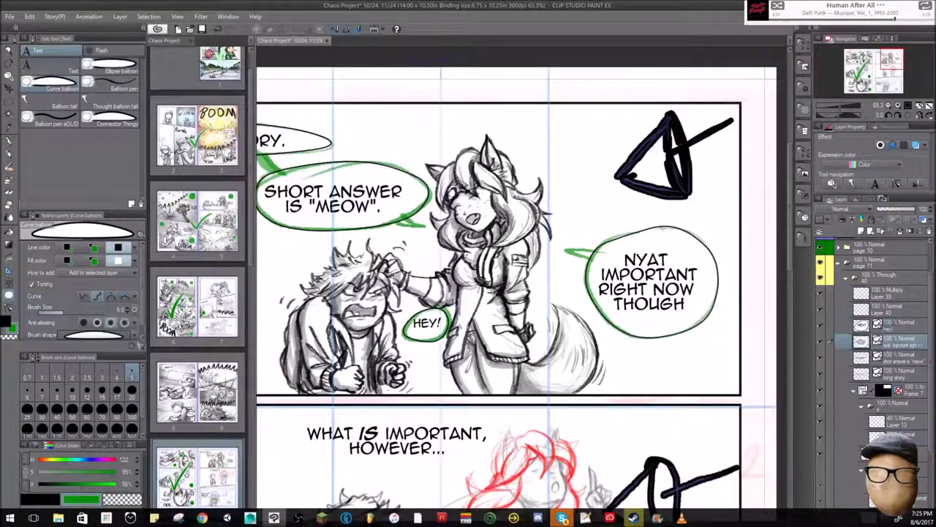
- Adjust the control points of the "HEY!" and "NYAT IMPORTANT RIGHT NOW THOUGH" balloons to refine their outlines
key(y)
scroll(421, 351, up, 4)
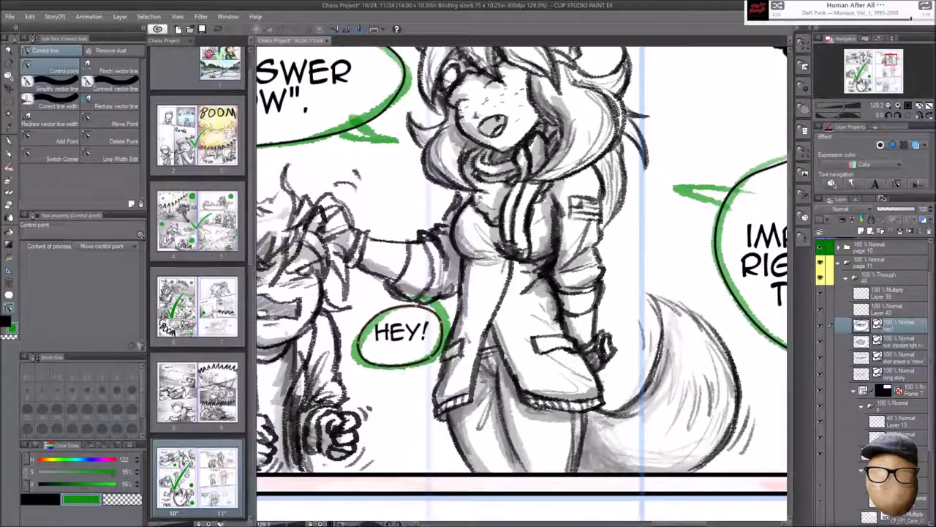
scroll(403, 377, right, 6)
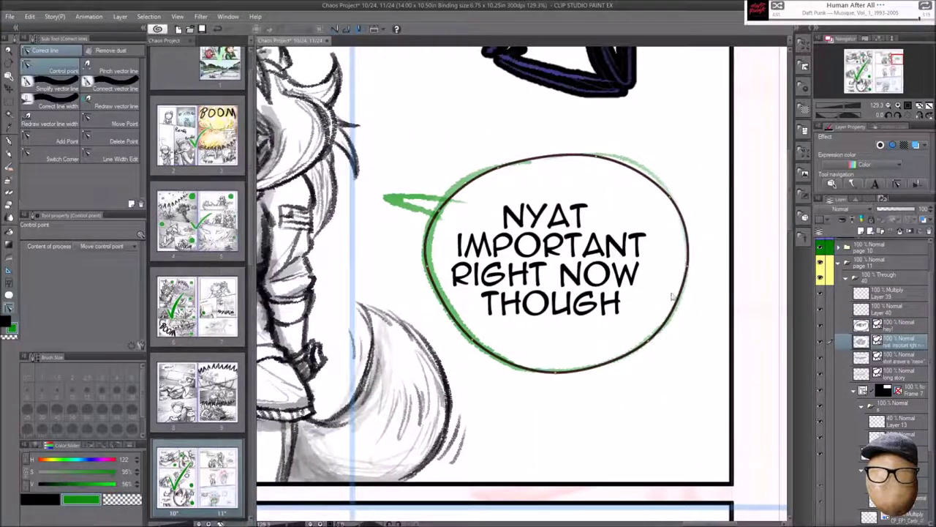
scroll(613, 277, down, 3)
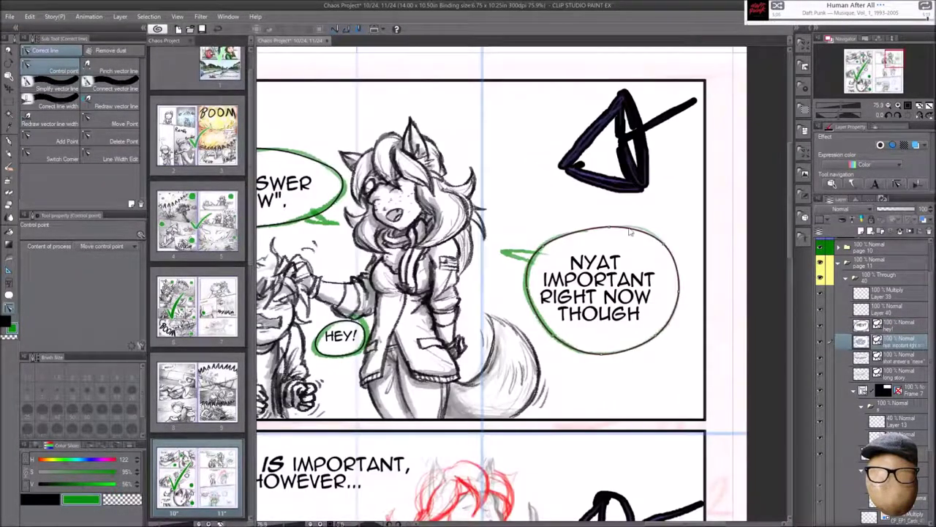
- Reshape the "SHORT ANSWER IS "MEOW"." and "LONG STORY." balloons by moving their control points
scroll(613, 277, left, 6)
scroll(613, 277, up, 1)
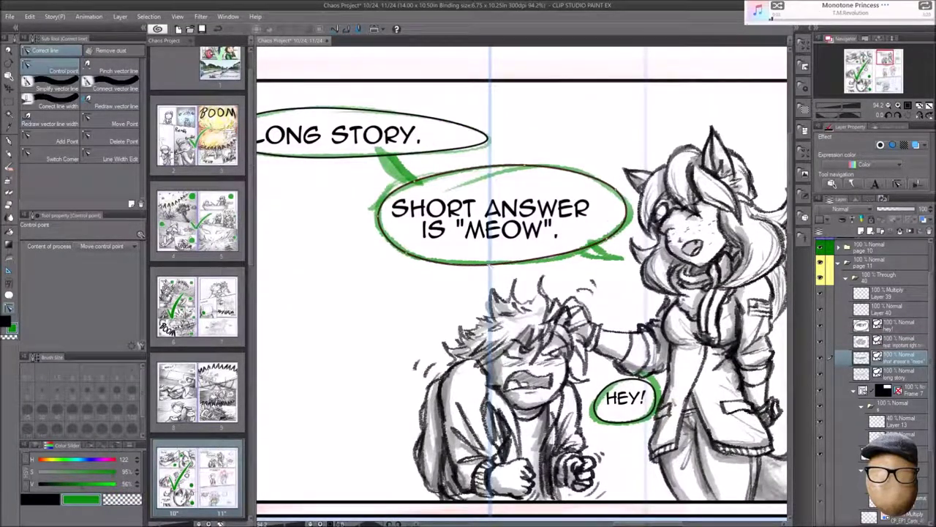
scroll(489, 265, left, 2)
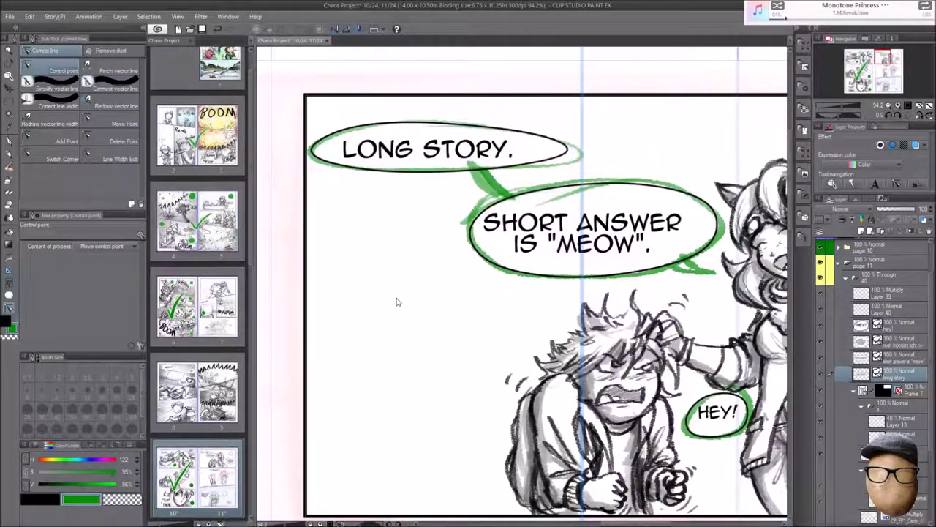
scroll(522, 285, down, 1)
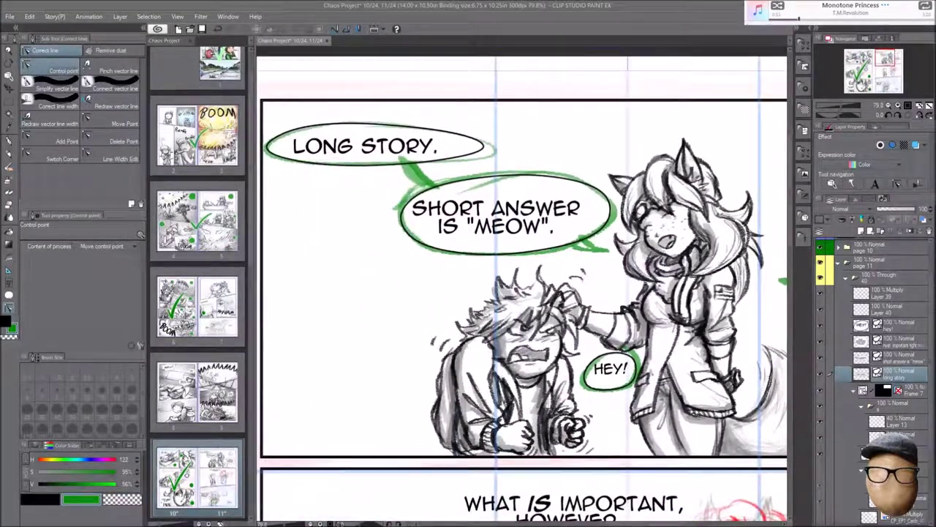
scroll(523, 290, left, 1)
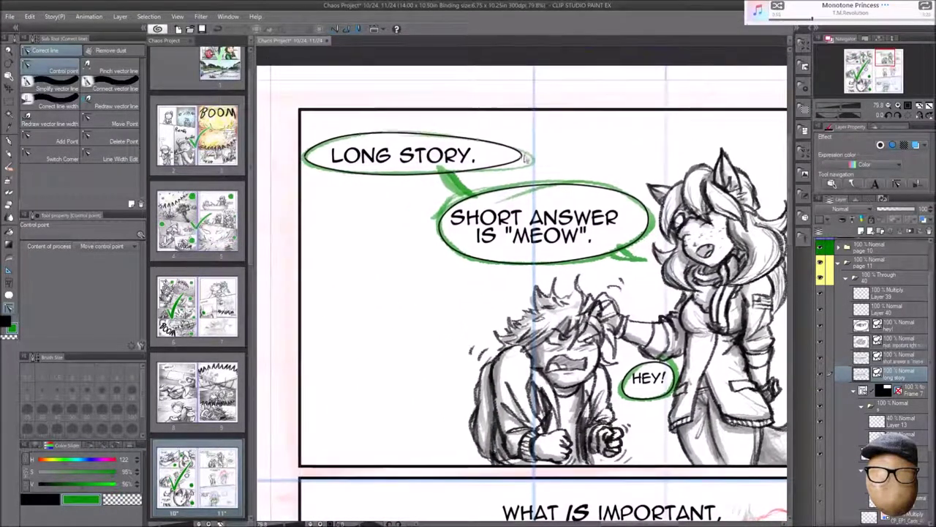
- Add balloon tails of width 20, one linking "LONG STORY." to "SHORT ANSWER IS "MEOW"." and one pointing at the girl
key(t)
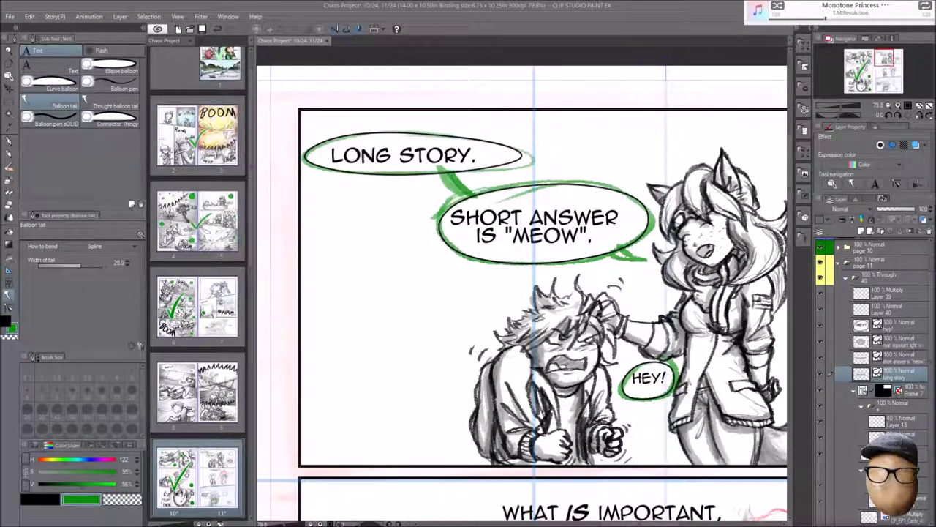
scroll(588, 72, right, 2)
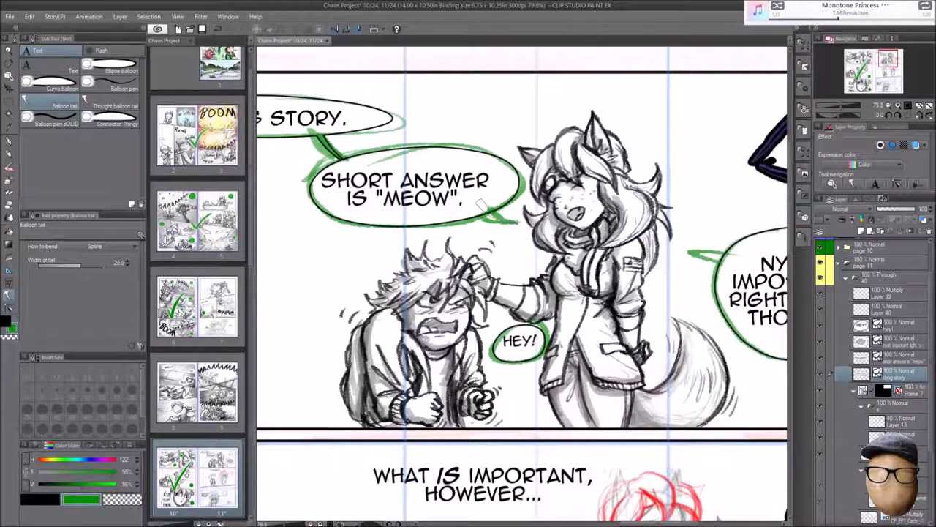
key(y)
scroll(588, 72, up, 2)
scroll(512, 147, left, 4)
scroll(472, 211, up, 2)
- Merge the "LONG STORY." and "SHORT ANSWER" balloon layers and reshape the connecting tail along the green rough
ctrl+shift+click(472, 211)
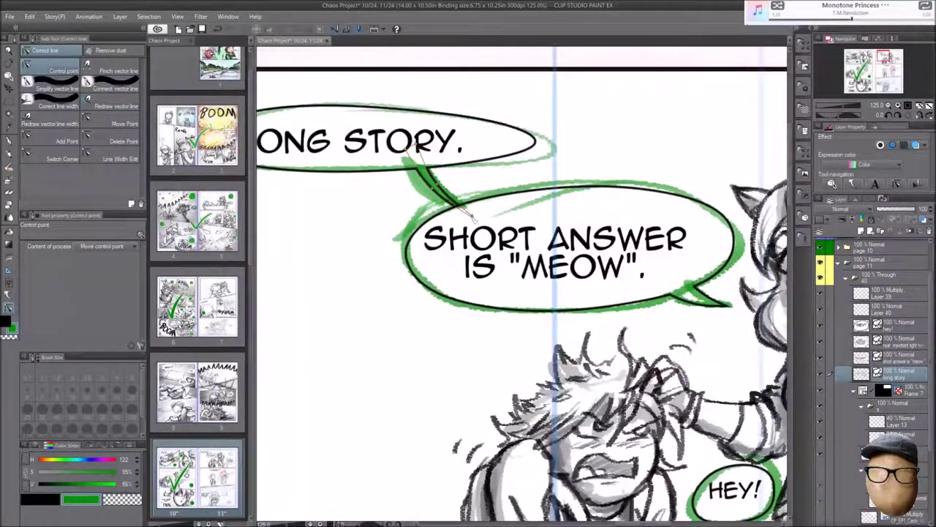
key(ctrl+e)
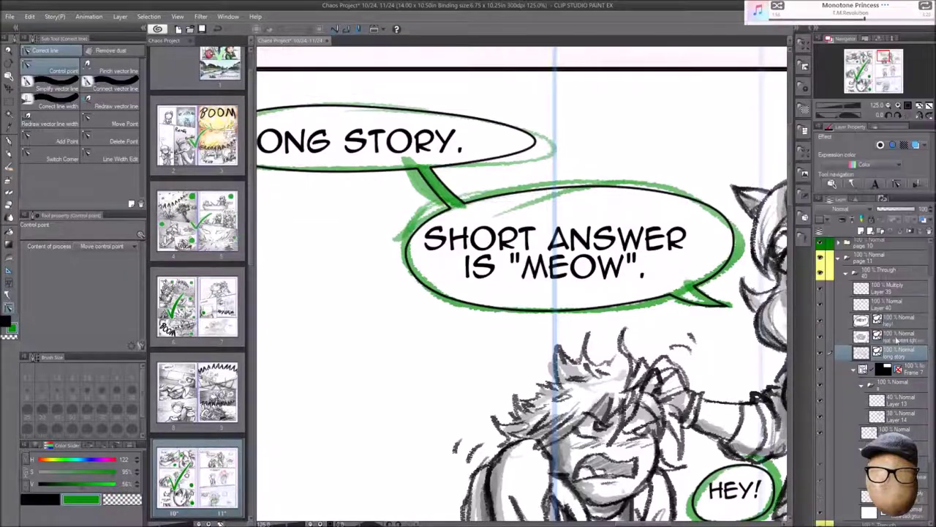
scroll(634, 265, right, 1)
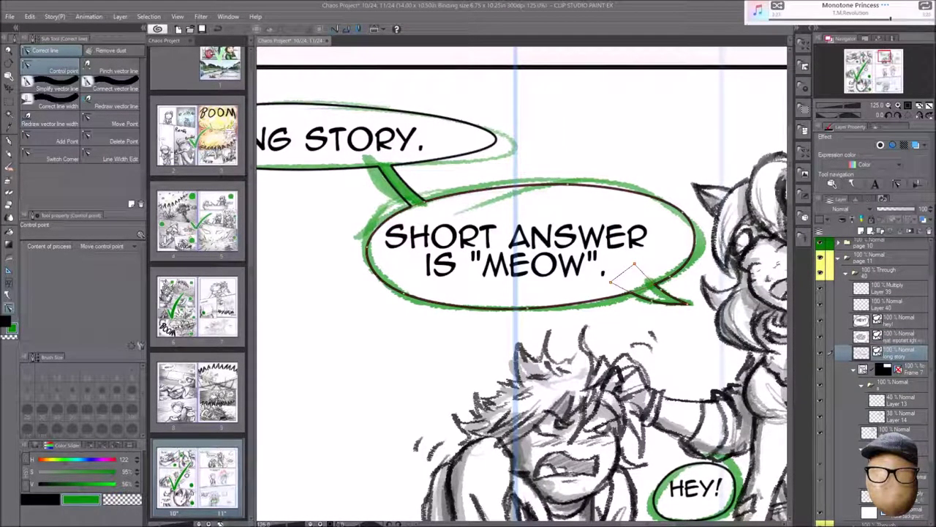
scroll(634, 265, down, 1)
scroll(503, 232, up, 5)
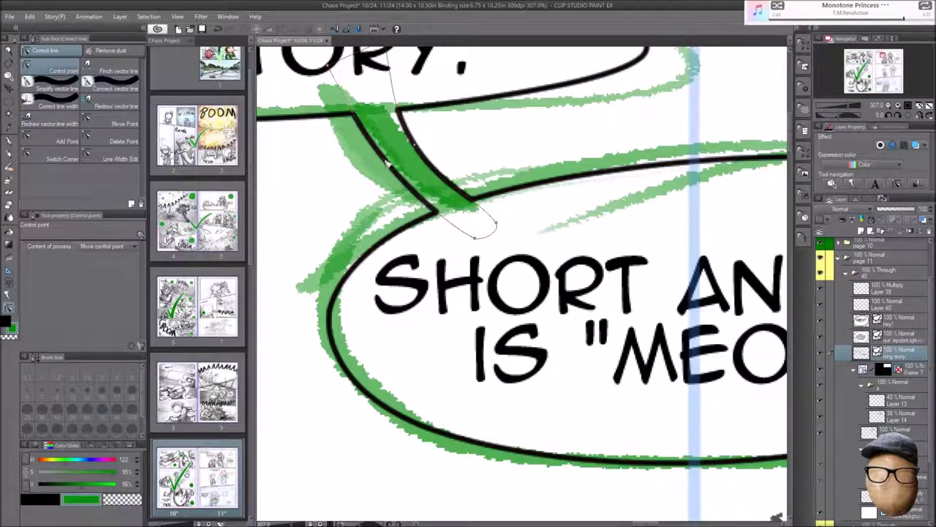
- Add a tail pointing toward the girl to the "NYAT IMPORTANT RIGHT NOW THOUGH" balloon
scroll(503, 232, down, 6)
scroll(512, 278, right, 4)
key(t)
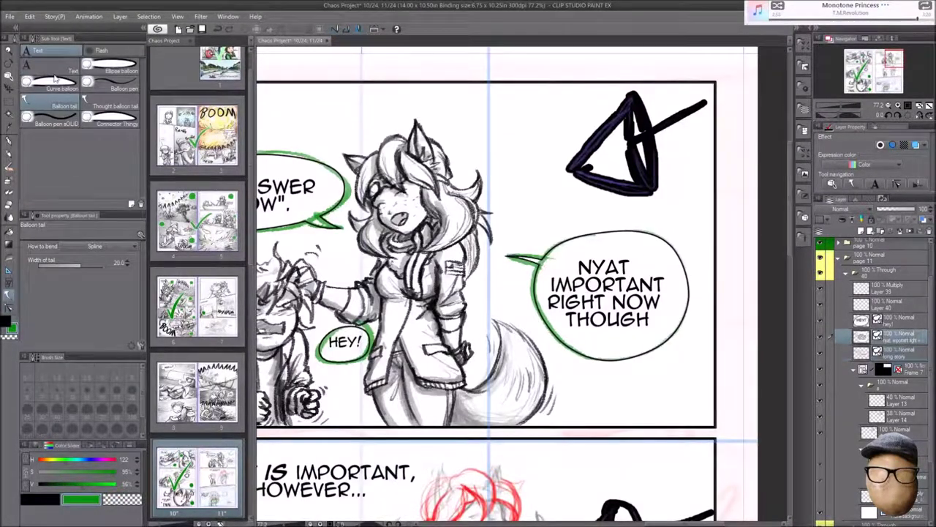
key(y)
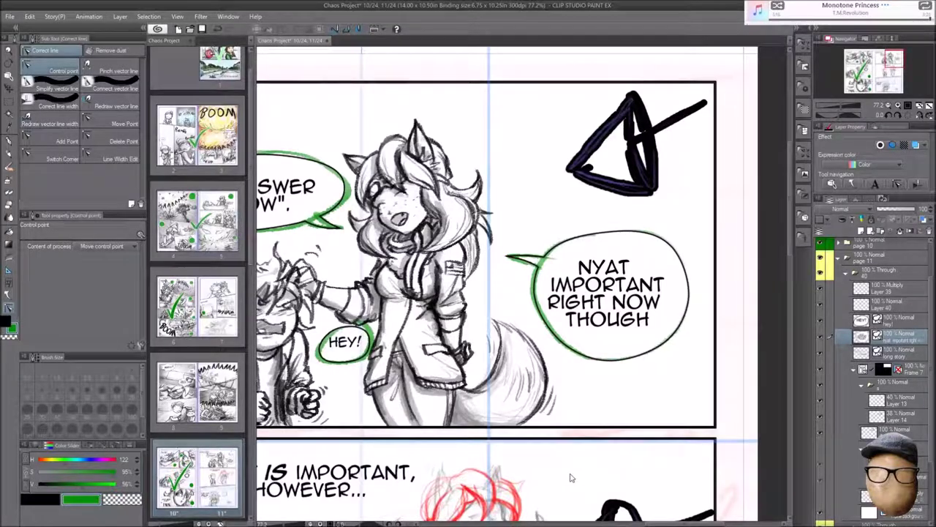
- Add a tail pointing at the boy to the "HEY!" balloon and hide the green balloon rough
key(t)
scroll(344, 342, up, 5)
click(889, 319)
scroll(512, 292, down, 5)
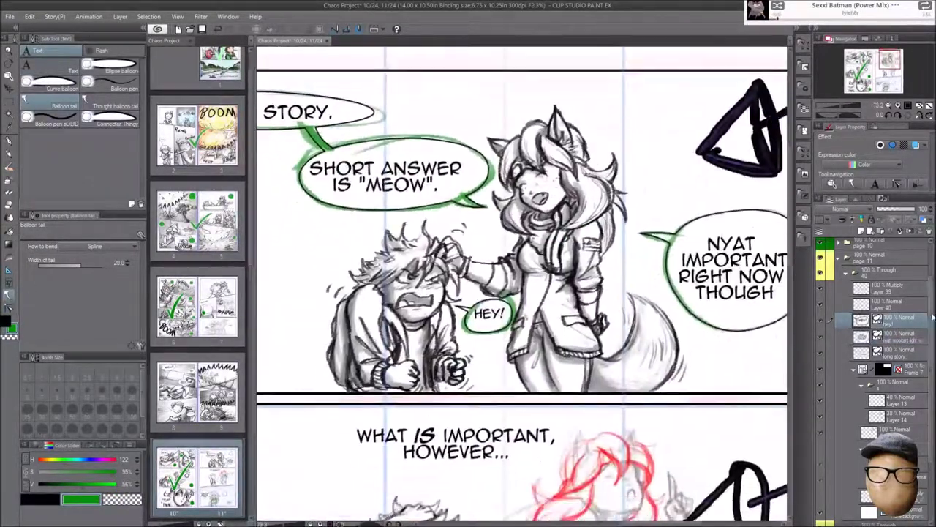
click(889, 336)
scroll(522, 282, down, 3)
scroll(522, 281, up, 3)
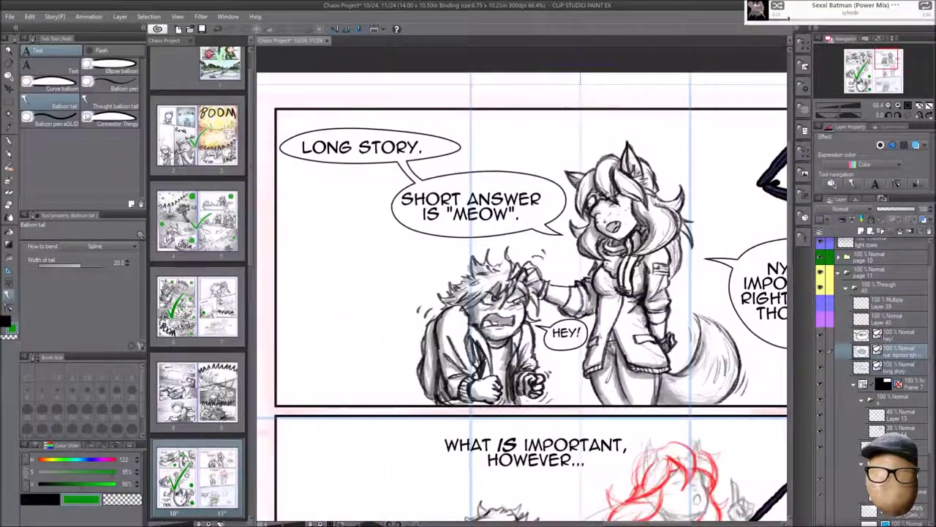
- Examine the finished speech balloons and the inked, shaded characters in page 11's first panel
key(o)
click(370, 147)
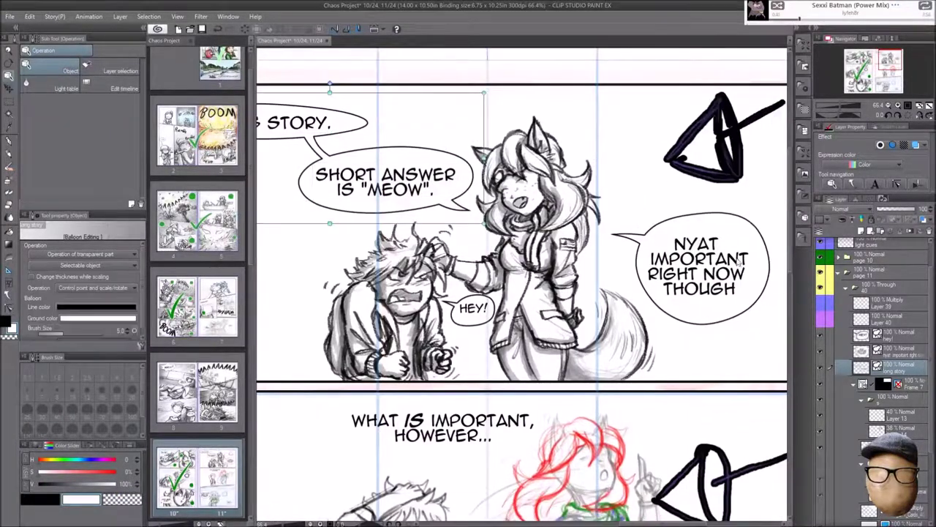
scroll(742, 270, right, 2)
click(684, 263)
click(554, 220)
scroll(578, 201, up, 2)
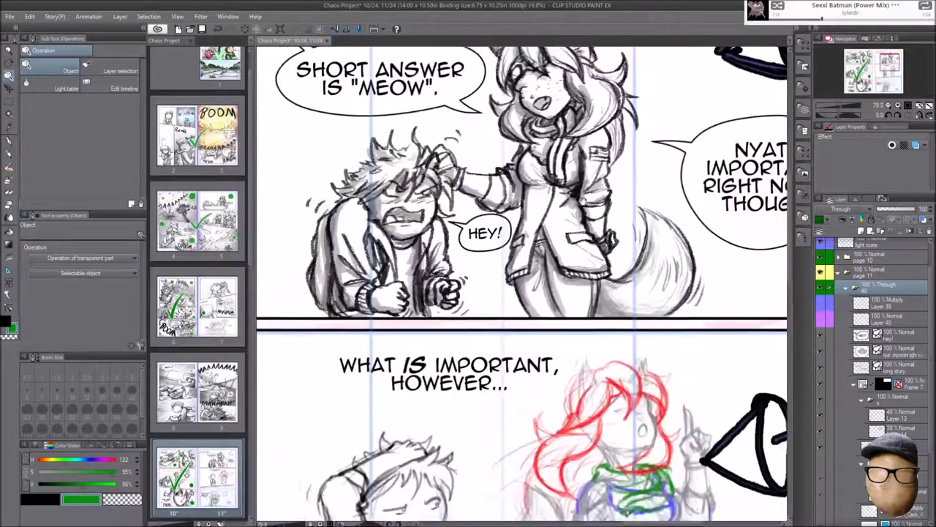
scroll(581, 196, up, 1)
click(889, 408)
key(p)
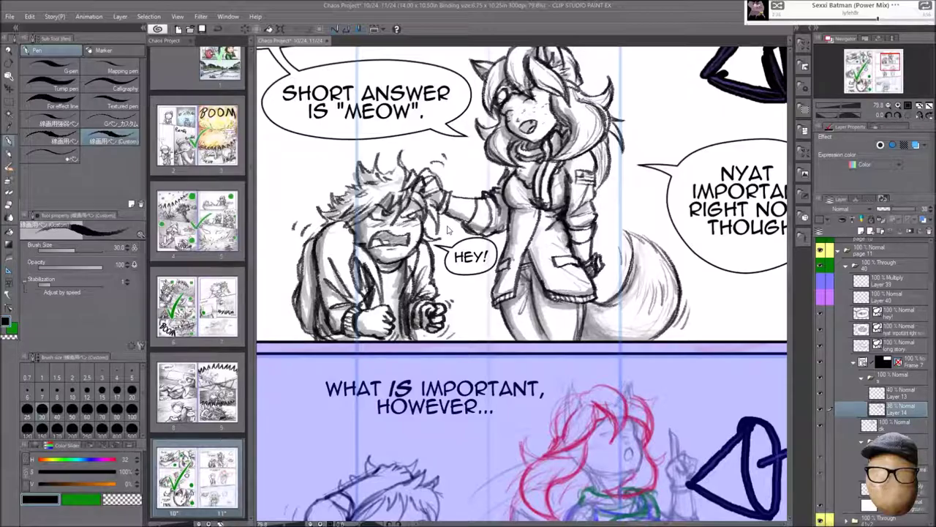
scroll(449, 229, down, 2)
scroll(450, 230, up, 4)
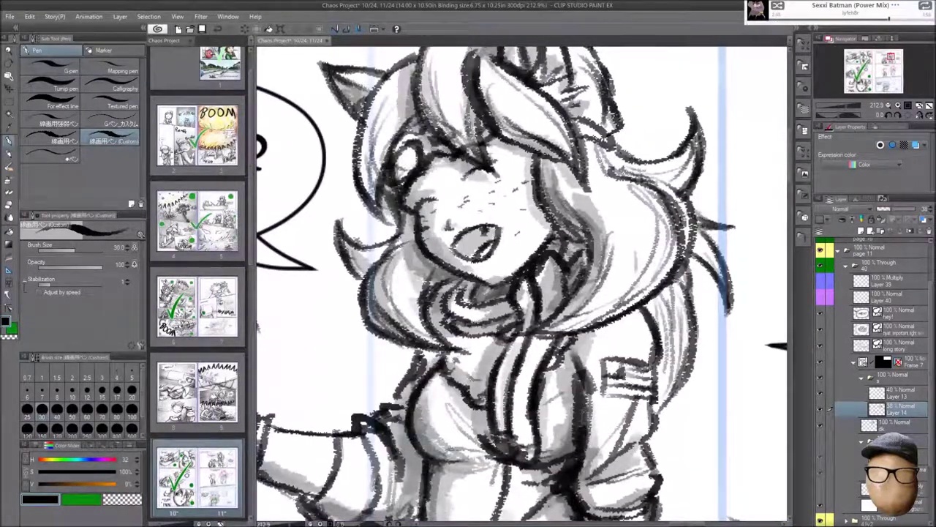
scroll(623, 196, down, 1)
scroll(622, 196, down, 5)
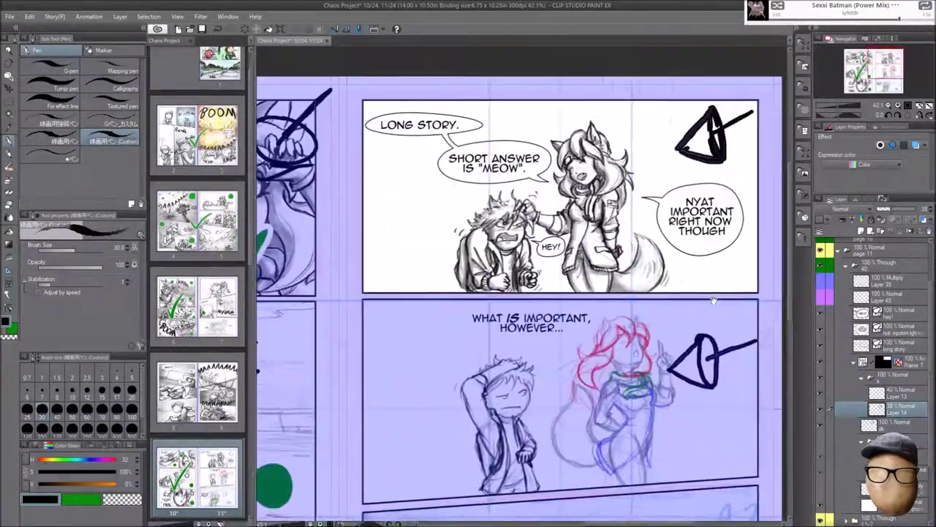
- Give the girl's "heavy" rough layer in the second panel a blue layer colour and 46% opacity
click(891, 335)
scroll(732, 351, up, 3)
click(855, 369)
click(894, 377)
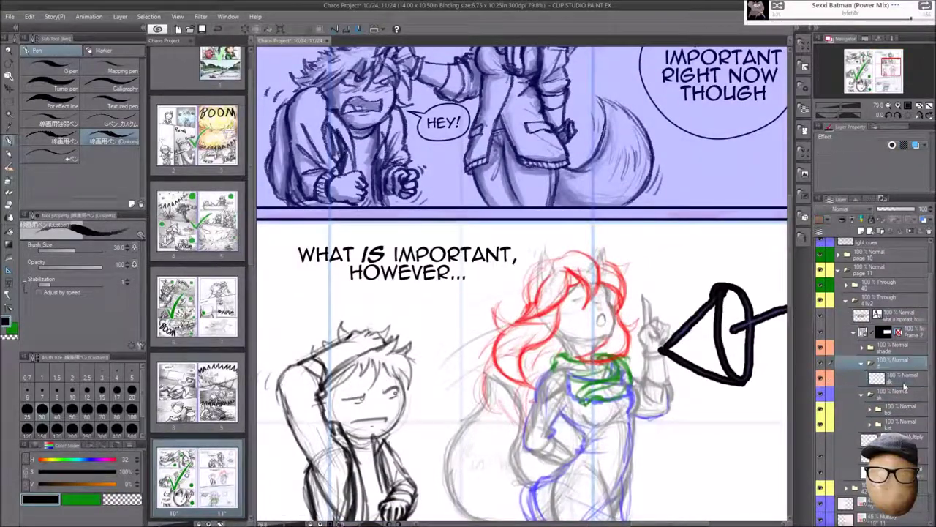
click(900, 423)
click(878, 423)
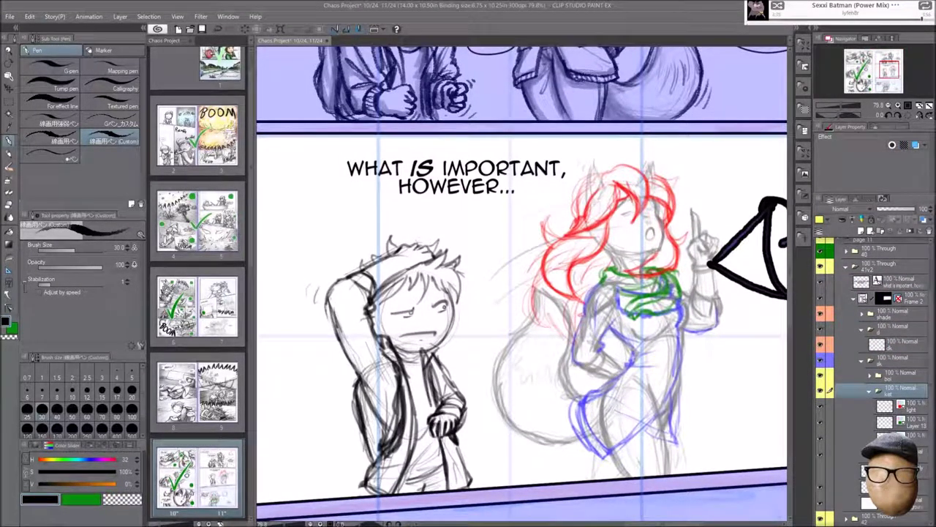
click(886, 439)
click(915, 144)
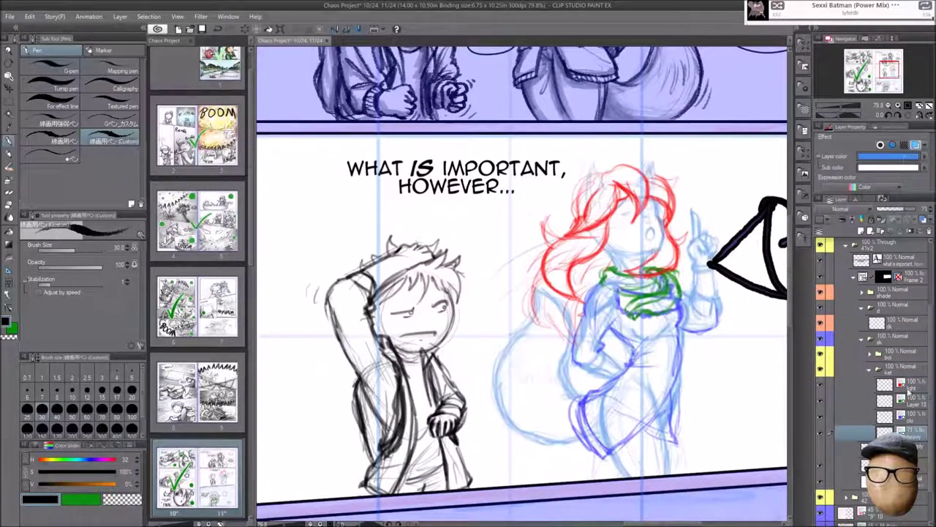
scroll(705, 437, up, 3)
drag(706, 436, 693, 433)
- Sketch the girl's sleeve patch, cuff and legs on the "clo" layer with a size 15 pen
click(885, 415)
mouse_move(512, 234)
mouse_down()
mouse_move(549, 264)
mouse_move(545, 257)
mouse_up()
drag(545, 307, 512, 338)
drag(556, 366, 508, 316)
drag(548, 413, 530, 457)
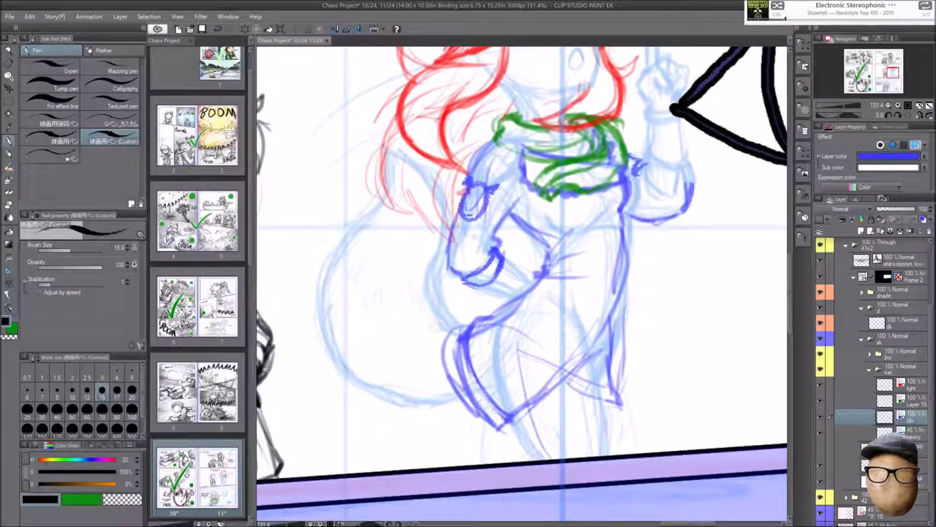
drag(484, 424, 483, 462)
drag(538, 420, 516, 460)
drag(603, 355, 589, 454)
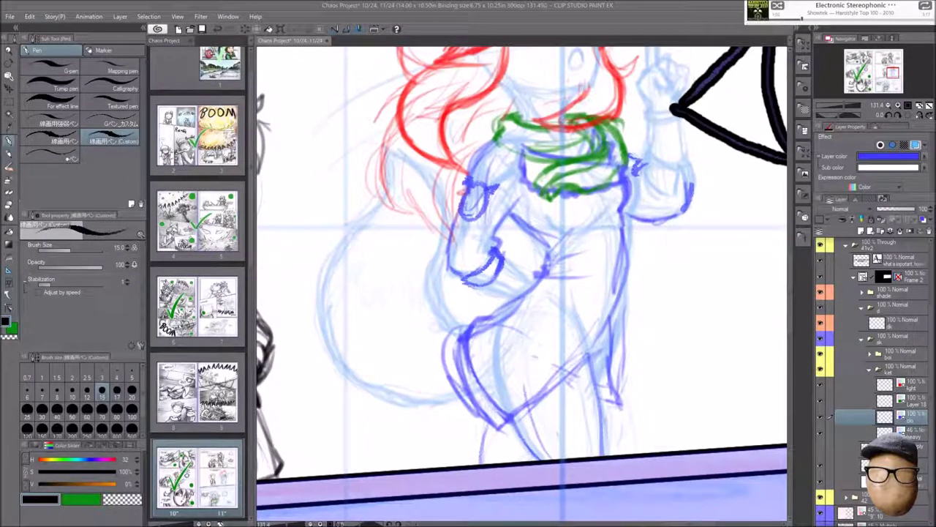
scroll(523, 285, down, 2)
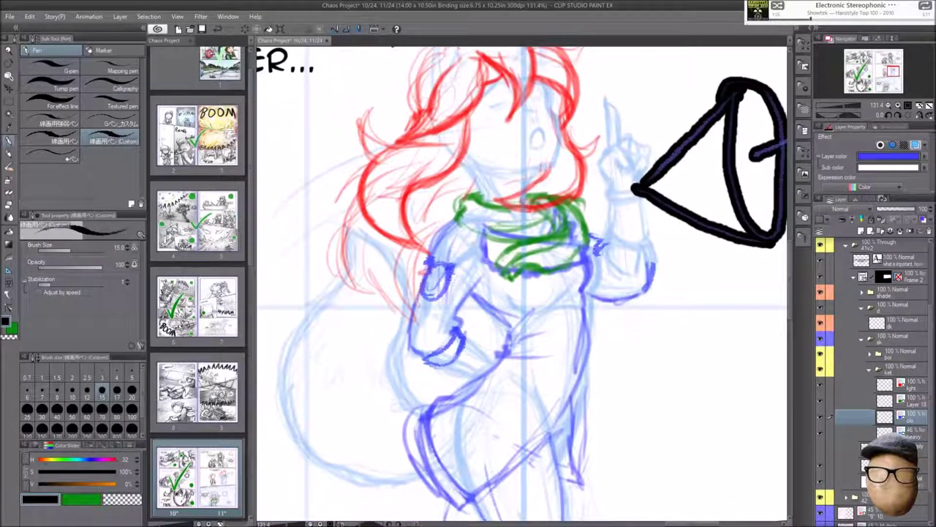
- Ink the girl's coat, bent arm and legs in black on the inking layer above the roughs
scroll(523, 285, up, 2)
click(900, 320)
mouse_move(389, 336)
mouse_down()
mouse_move(476, 387)
mouse_move(552, 242)
mouse_up()
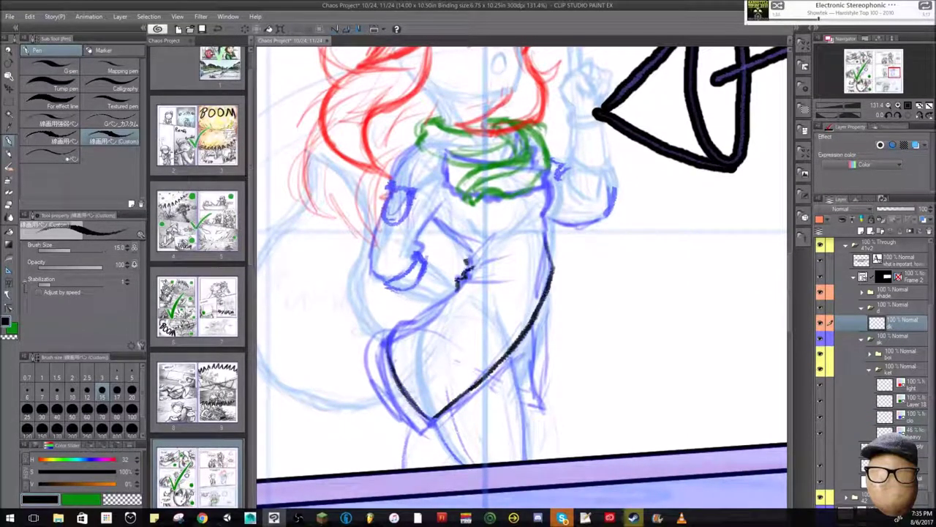
drag(435, 213, 504, 256)
drag(447, 191, 418, 241)
mouse_move(369, 270)
mouse_down()
mouse_move(426, 284)
mouse_move(388, 307)
mouse_up()
mouse_move(461, 278)
mouse_down()
mouse_move(373, 402)
mouse_move(417, 432)
mouse_up()
drag(395, 395, 428, 430)
drag(375, 350, 392, 383)
drag(546, 301, 532, 395)
drag(512, 354, 524, 459)
drag(530, 395, 521, 460)
drag(462, 423, 439, 464)
drag(414, 429, 403, 468)
drag(545, 288, 527, 361)
- Ink the girl's bangs, ears, eyes, nose and open mouth over the rough
drag(384, 256, 537, 161)
drag(523, 285, 438, 366)
drag(512, 219, 439, 256)
drag(439, 220, 410, 249)
drag(381, 176, 399, 223)
drag(512, 220, 439, 307)
drag(388, 234, 329, 315)
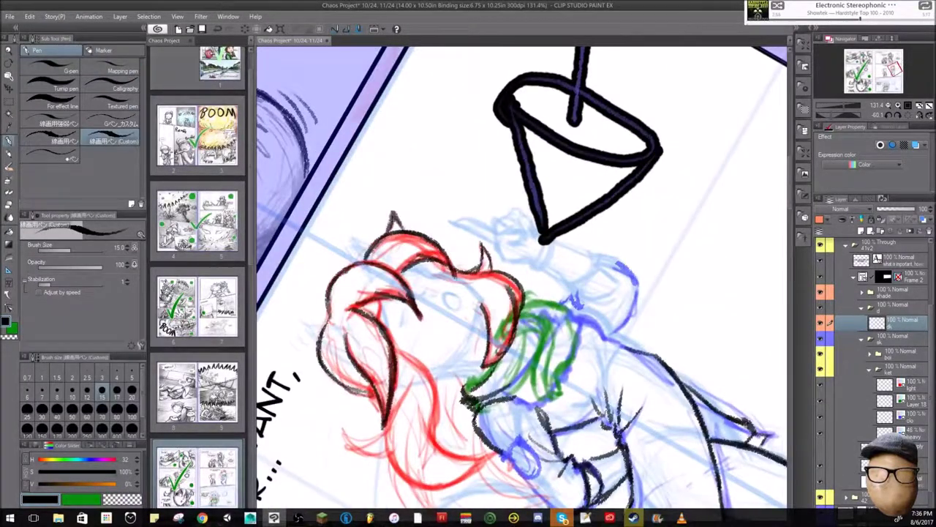
drag(439, 307, 512, 235)
drag(516, 189, 524, 161)
drag(539, 210, 550, 217)
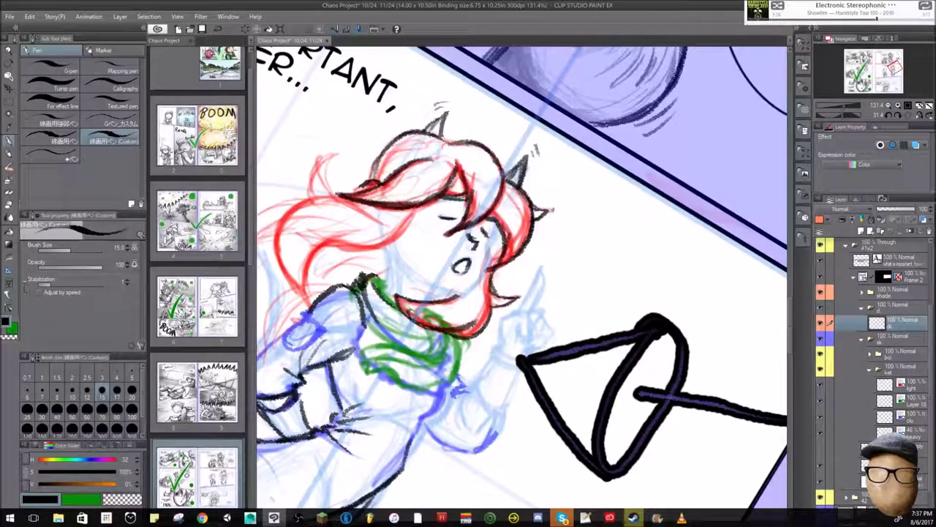
- Ink the girl's jaw, neck and the long hair flowing behind her shoulder
drag(350, 231, 302, 281)
drag(310, 207, 272, 302)
drag(341, 194, 272, 276)
drag(319, 249, 386, 240)
drag(344, 151, 304, 201)
mouse_move(414, 241)
mouse_down()
mouse_move(390, 273)
mouse_move(458, 297)
mouse_up()
key(e)
key(p)
drag(390, 258, 408, 300)
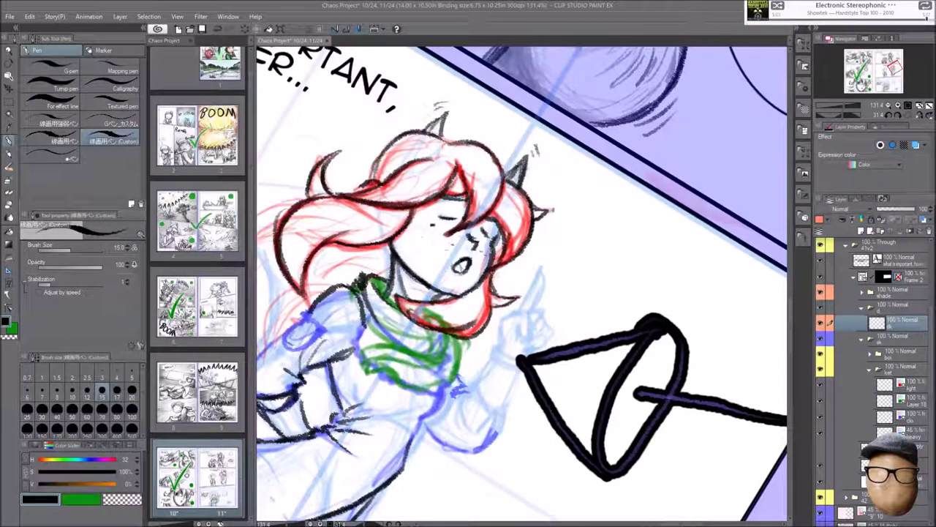
- Ink the girl's raised forearm with its cuffs and the hand with the pointing finger
scroll(523, 281, up, 3)
drag(469, 363, 505, 428)
drag(530, 274, 600, 307)
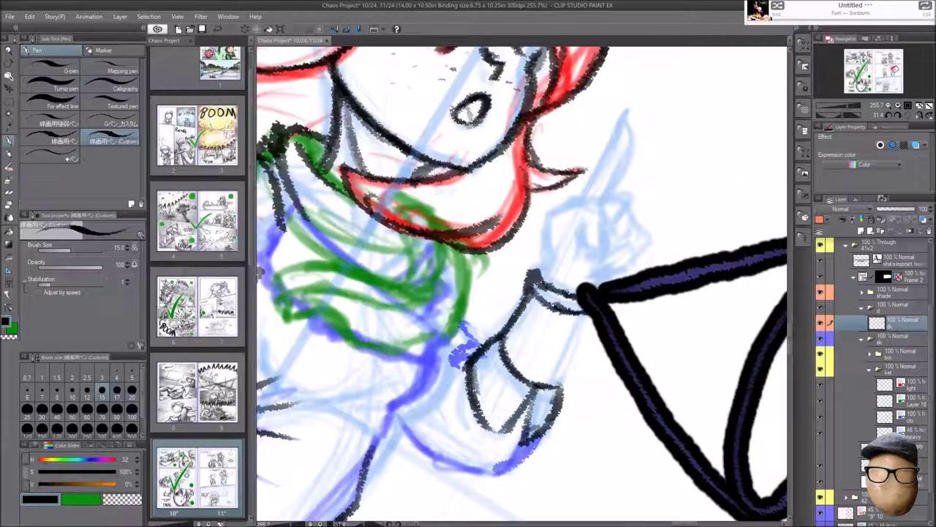
mouse_move(545, 216)
mouse_down()
mouse_move(605, 241)
mouse_move(630, 199)
mouse_move(644, 264)
mouse_up()
mouse_move(586, 197)
mouse_down()
mouse_move(621, 129)
mouse_move(629, 199)
mouse_up()
drag(585, 277, 563, 388)
drag(596, 293, 512, 439)
mouse_move(542, 410)
mouse_down()
mouse_move(454, 344)
mouse_move(497, 402)
mouse_up()
- Ink the outline and folds of the girl's scarf over the green rough
key(minus)
key(minus)
key(minus)
drag(540, 284, 443, 401)
drag(582, 265, 497, 366)
drag(581, 238, 563, 276)
drag(486, 289, 446, 315)
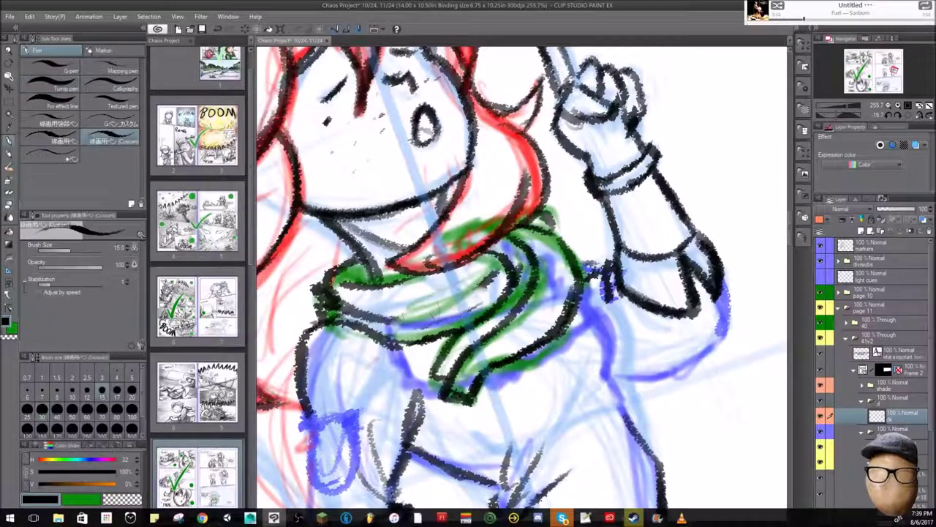
- Ink the loose hair strands down the girl's back and the round patch on her sleeve
drag(453, 154, 476, 208)
key(minus)
drag(333, 164, 322, 248)
drag(366, 354, 483, 399)
mouse_move(406, 376)
mouse_down()
mouse_move(512, 403)
mouse_move(458, 389)
mouse_up()
drag(512, 292, 501, 260)
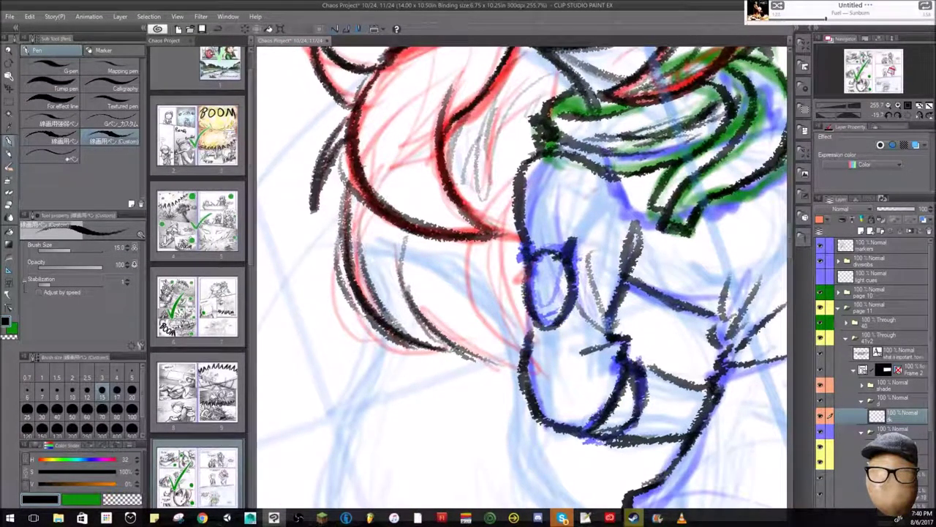
drag(512, 292, 290, 94)
- Ink the chest folds, pocket, ribbed hem and raised elbow of the girl's coat
mouse_move(438, 293)
mouse_down()
mouse_move(571, 307)
mouse_move(600, 468)
mouse_up()
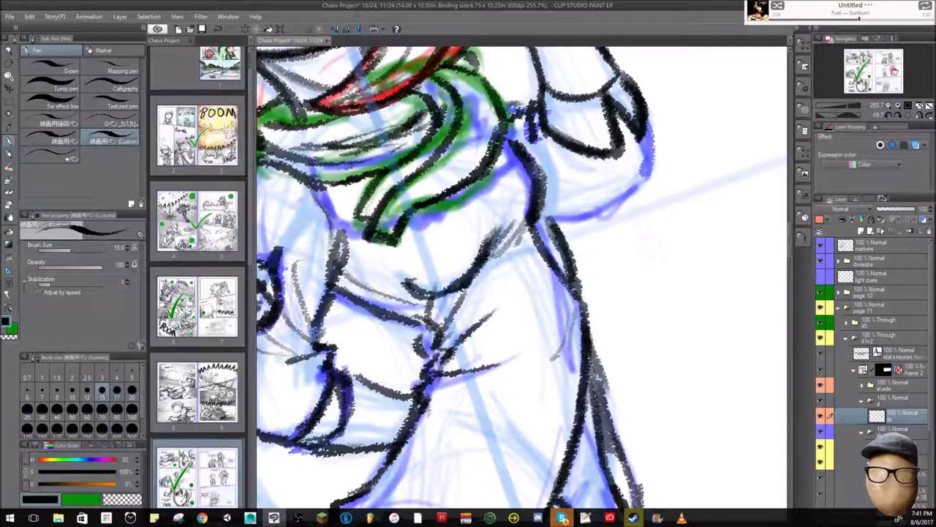
drag(438, 293, 668, 303)
scroll(411, 303, down, 4)
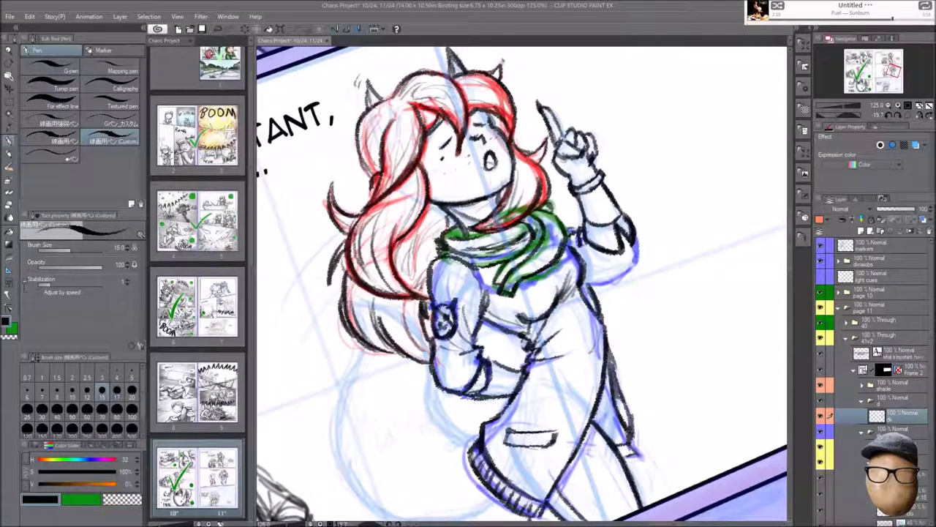
scroll(597, 272, up, 3)
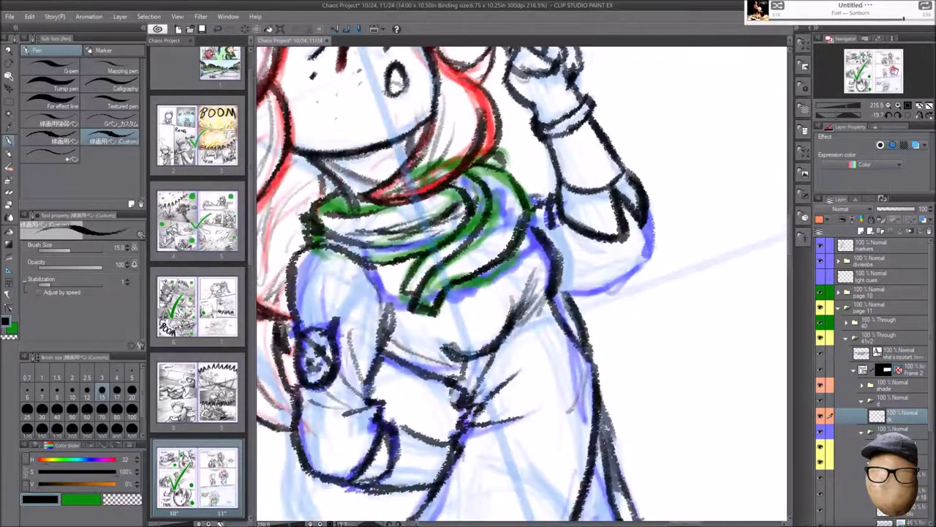
drag(410, 410, 600, 377)
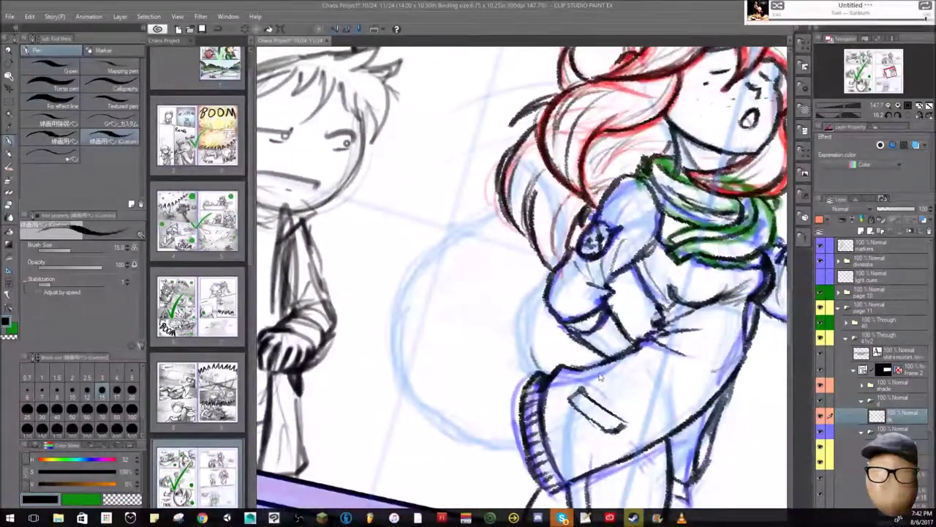
- Ink the outline of the girl's bushy tail and add light fur strokes inside it
drag(428, 420, 523, 444)
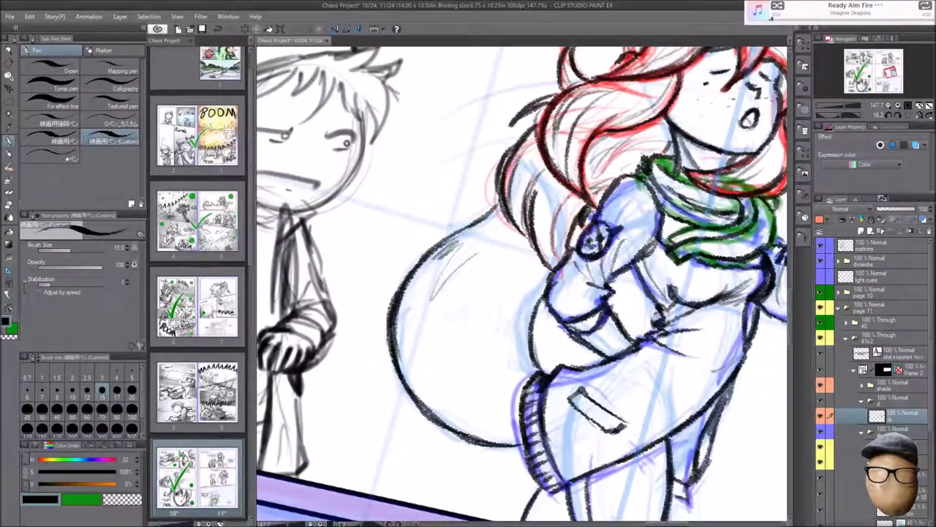
drag(410, 293, 401, 396)
drag(483, 252, 465, 322)
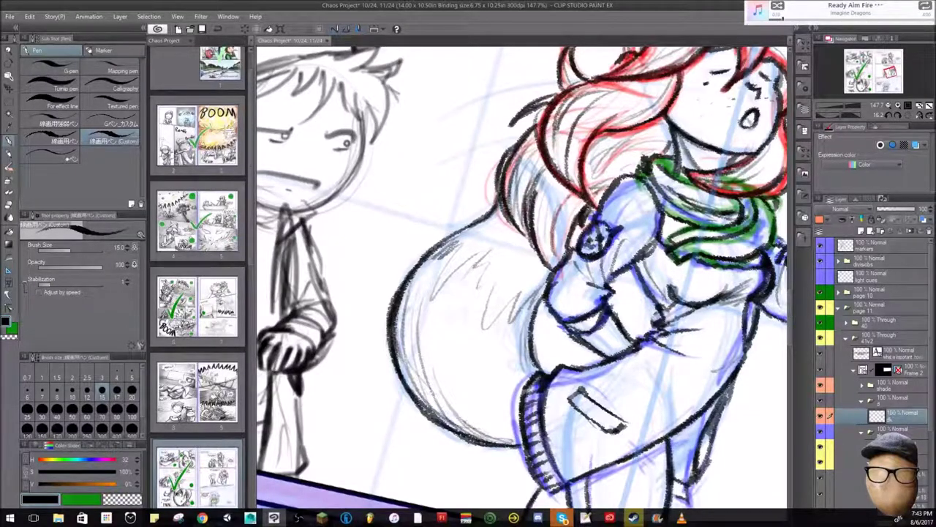
- Draw curved motion lines behind the girl's head on a new layer with a white border effect
key(ctrl+minus)
key(ctrl+minus)
key(ctrl+plus)
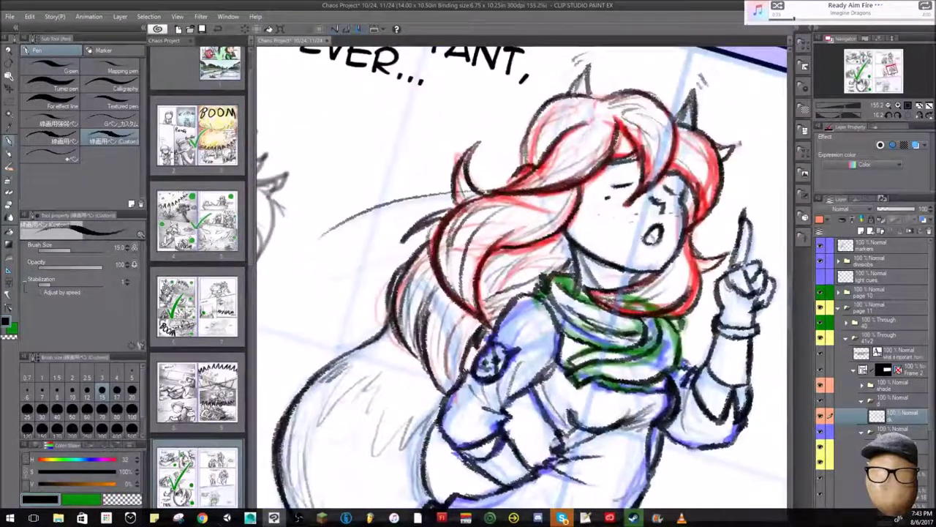
key(ctrl+shift+n)
key(ctrl+minus)
scroll(521, 278, down, 2)
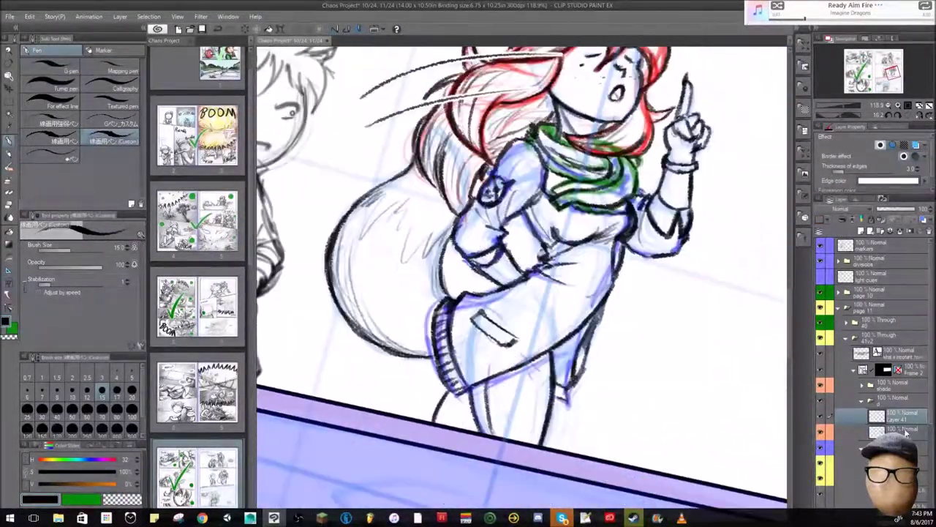
- Name the inking layers "spin marker", "boi" and "ket", and turn the boy's rough lines blue
click(908, 432)
key(ctrl+minus)
double_click(906, 346)
key(Return)
scroll(520, 278, up, 3)
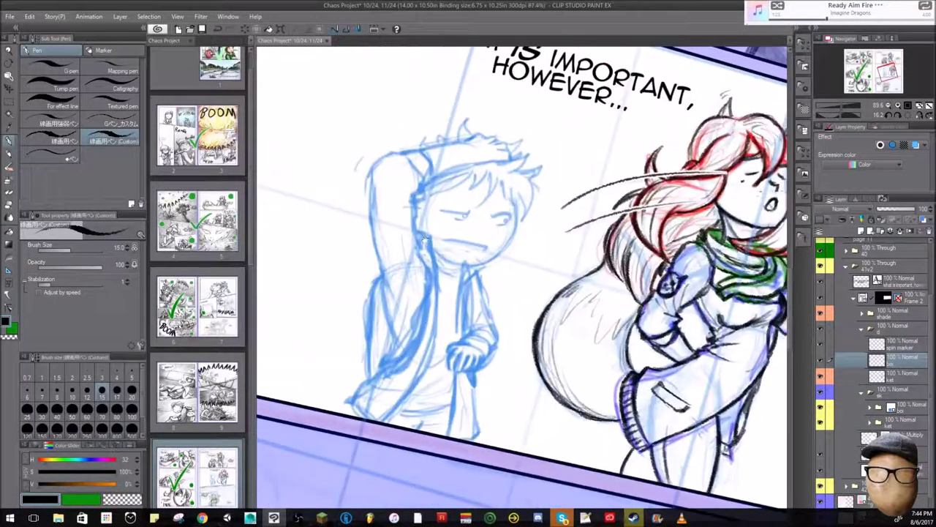
- Ink the boy's raised upper arm, open jacket edges and lowered hand on the "boi" layer
drag(395, 183, 414, 286)
drag(332, 106, 421, 124)
drag(322, 161, 370, 344)
drag(439, 292, 457, 234)
drag(392, 220, 355, 333)
drag(439, 168, 354, 388)
drag(483, 258, 479, 338)
drag(487, 234, 481, 341)
drag(356, 237, 311, 461)
drag(378, 449, 349, 470)
drag(409, 424, 355, 468)
- Ink the boy's collar, lowered sleeve with its cuff folds, shirt creases and trousers
key(h)
drag(541, 344, 548, 381)
key(h)
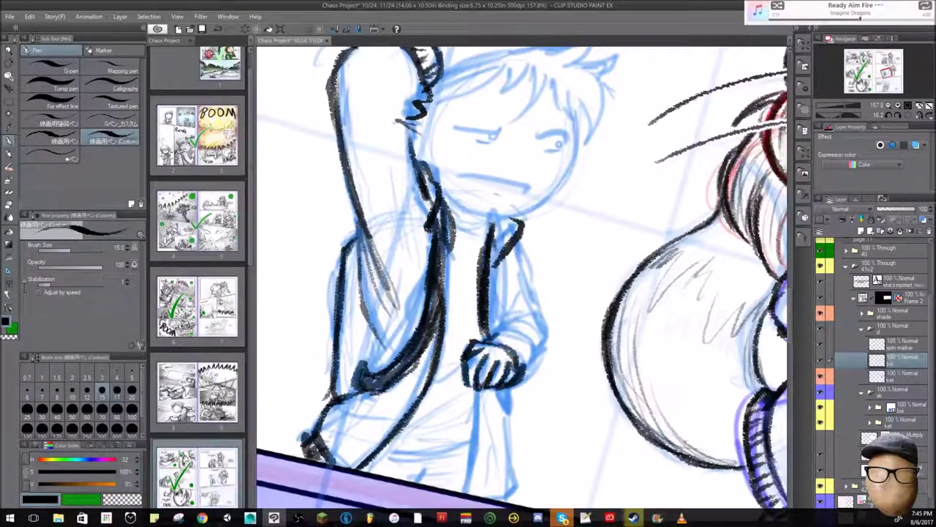
drag(538, 284, 497, 325)
drag(506, 248, 488, 296)
drag(547, 284, 530, 325)
drag(585, 407, 596, 334)
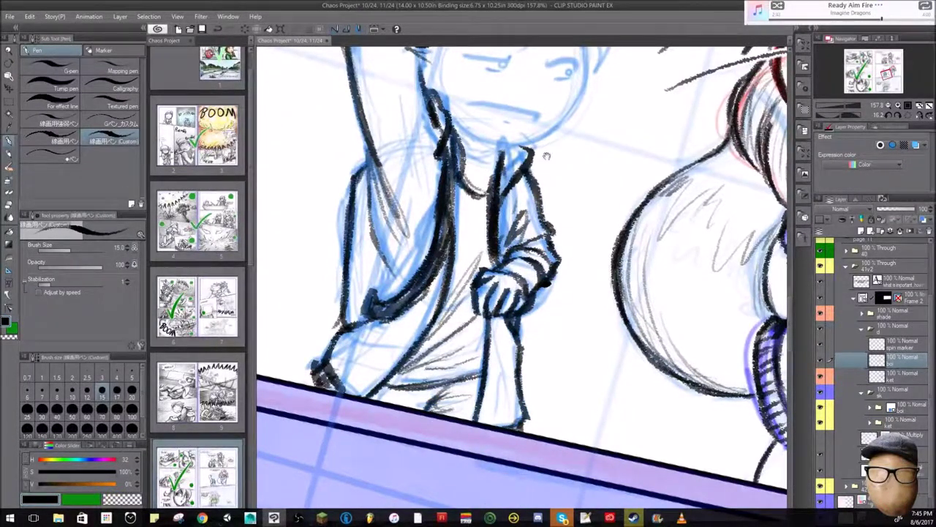
- Ink the boy's forearm resting on his head, his spiky hair and his first eye
key(h)
drag(369, 168, 358, 245)
key(h)
drag(461, 142, 512, 113)
drag(427, 158, 512, 143)
drag(468, 194, 577, 167)
drag(505, 142, 560, 130)
drag(626, 205, 607, 229)
drag(561, 235, 548, 257)
mouse_move(619, 128)
mouse_down()
mouse_move(556, 192)
mouse_move(655, 179)
mouse_up()
key(ctrl+z)
mouse_move(585, 109)
mouse_down()
mouse_move(556, 183)
mouse_move(443, 223)
mouse_up()
drag(553, 269, 581, 257)
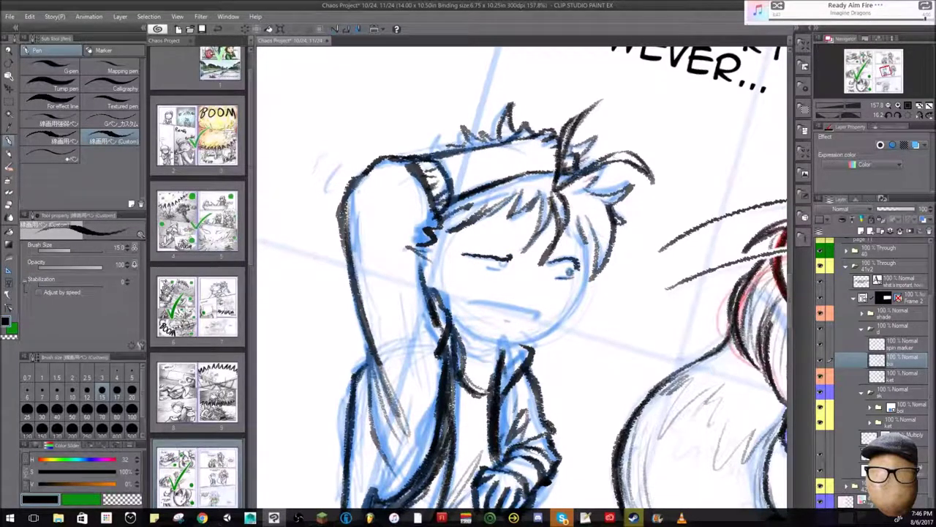
- Ink the boy's remaining facial features, jaw line and shirt folds
drag(584, 219, 590, 280)
drag(483, 271, 510, 260)
drag(504, 317, 509, 319)
drag(590, 239, 556, 326)
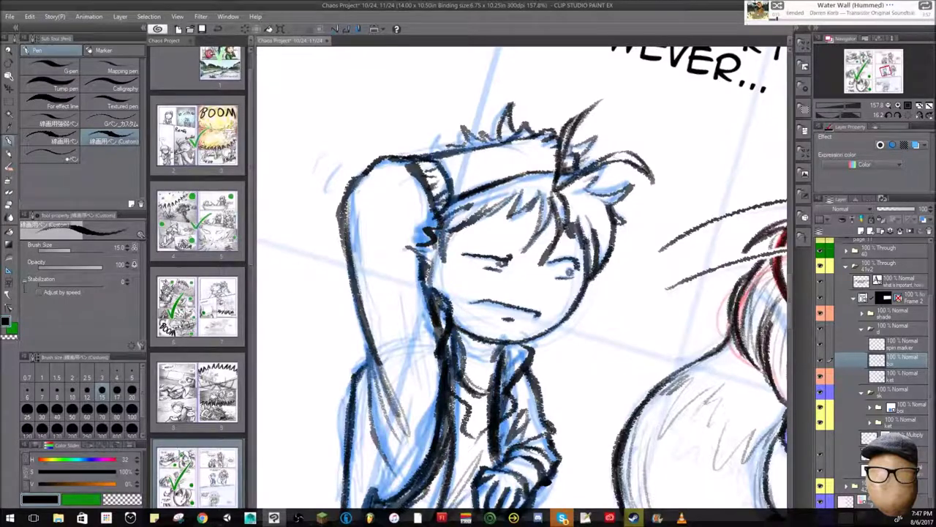
- Open the spread of pages 2 and 3 to view it, and return to pages 10 and 11
scroll(523, 285, down, 5)
click(222, 121)
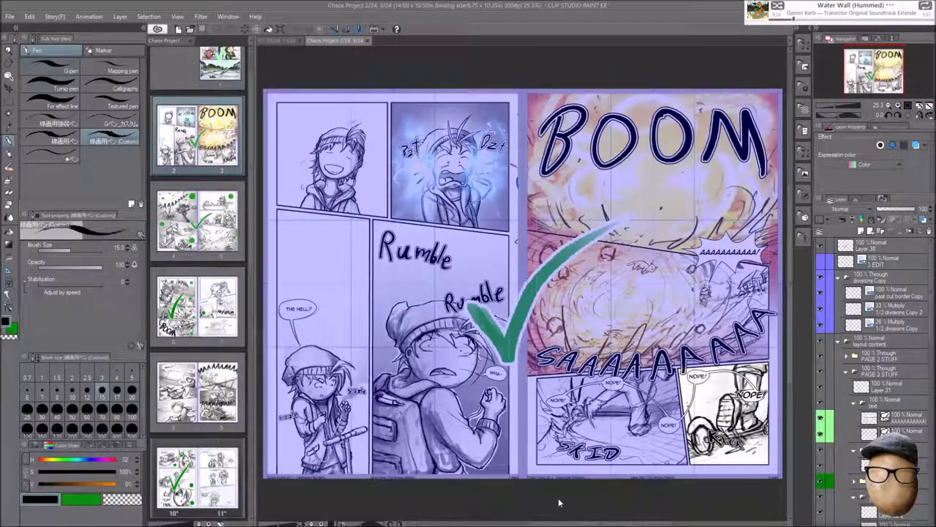
click(284, 42)
- Shade the boy and the fox-eared girl in the second panel with soft grey strokes on the light shading layer
scroll(502, 274, down, 4)
scroll(502, 274, up, 2)
scroll(502, 274, down, 3)
scroll(502, 275, up, 4)
scroll(502, 275, down, 5)
scroll(502, 274, up, 4)
scroll(502, 274, down, 3)
scroll(502, 275, up, 2)
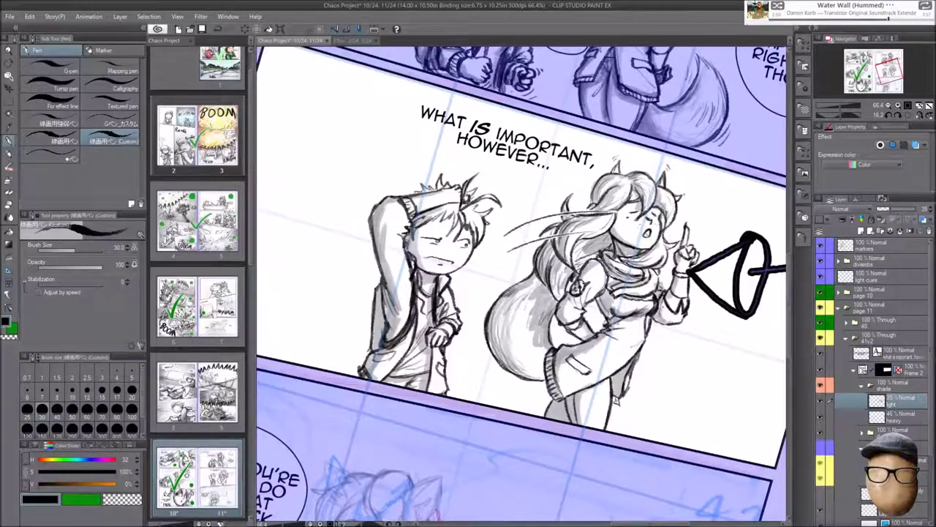
- Deepen the shadows on the boy's and the girl's clothing, hair and faces using the heavy and light shading layers
click(892, 417)
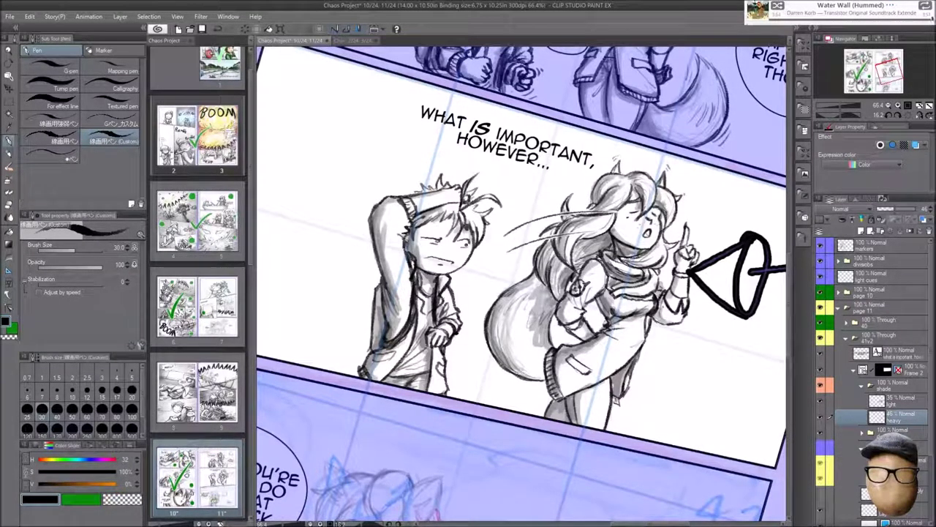
scroll(392, 242, up, 5)
key(alt+bracketright)
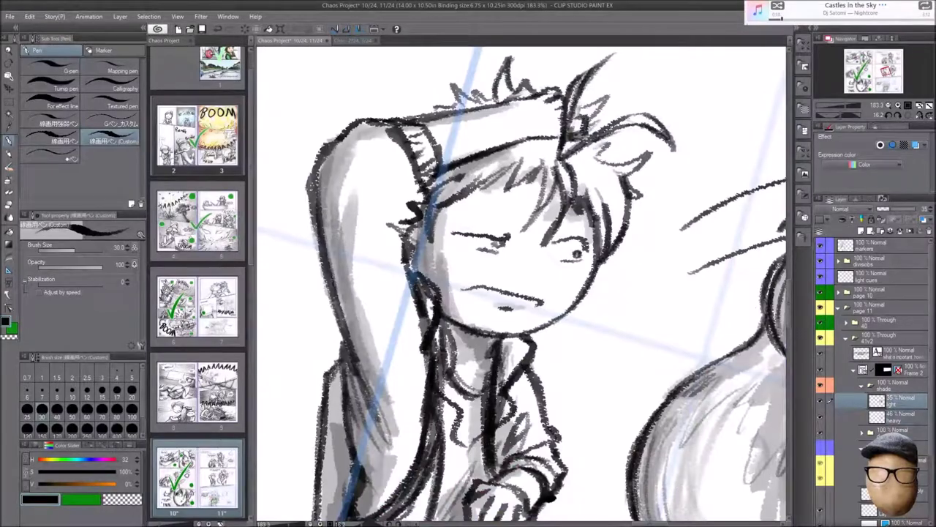
scroll(521, 285, down, 8)
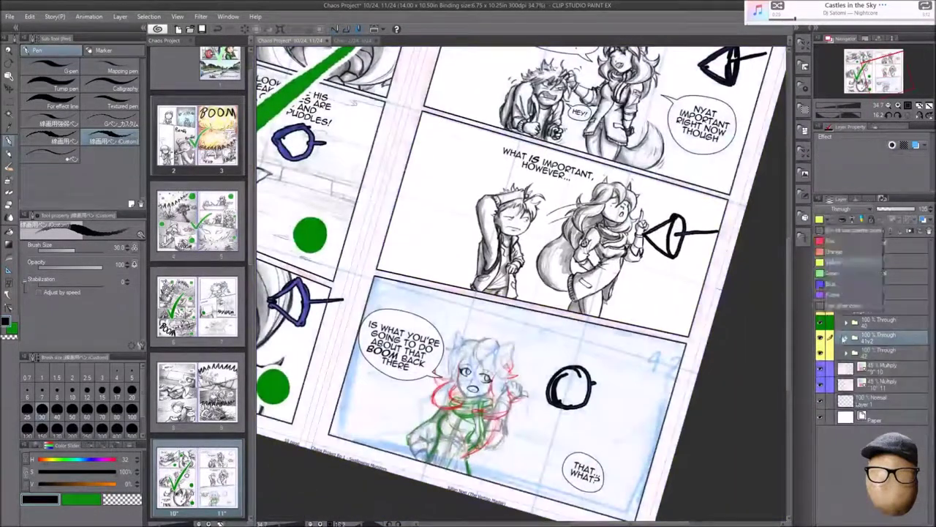
- Open panel 42's layer group, tint the girl's body sketch blue and change the background sketch's visibility
key(alt+bracketleft)
scroll(475, 373, up, 8)
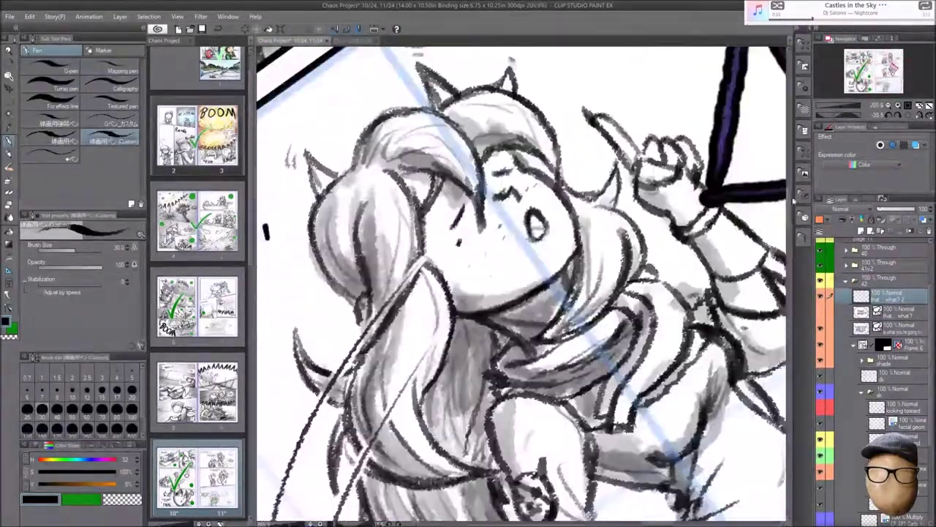
scroll(521, 285, down, 5)
scroll(932, 385, down, 3)
click(906, 408)
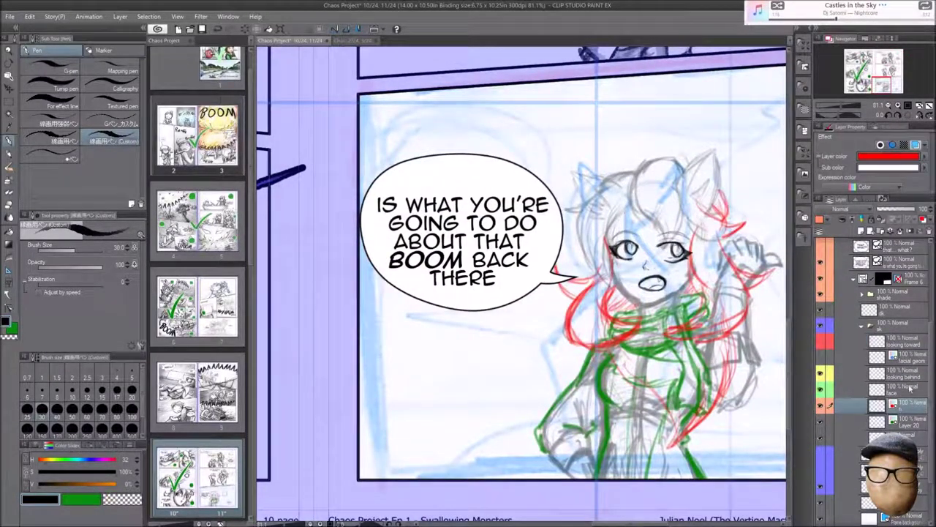
click(900, 420)
click(822, 474)
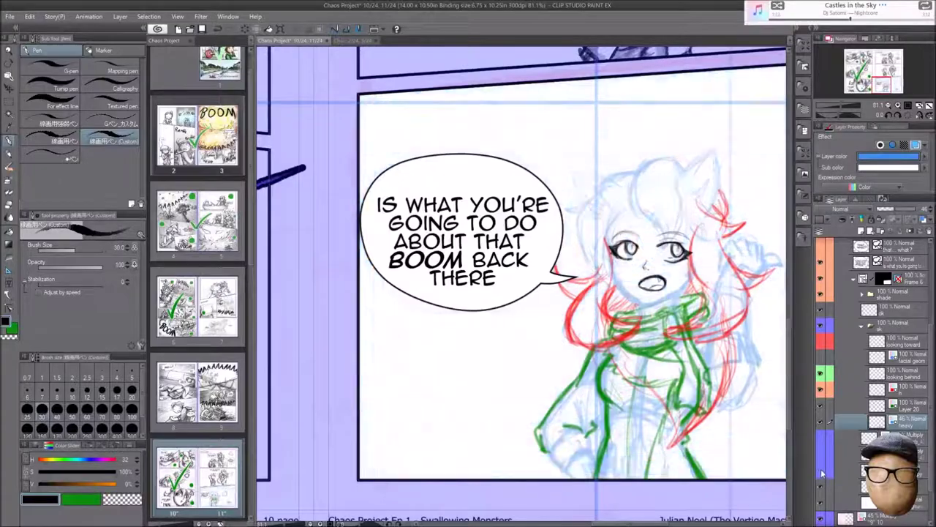
- Erase the red hair lines crossing the girl's raised arm and sketch red strands across her forehead
scroll(613, 289, down, 3)
scroll(613, 289, up, 1)
scroll(613, 289, up, 4)
key(e)
mouse_move(590, 362)
mouse_down()
mouse_move(512, 417)
mouse_move(439, 304)
mouse_up()
key(p)
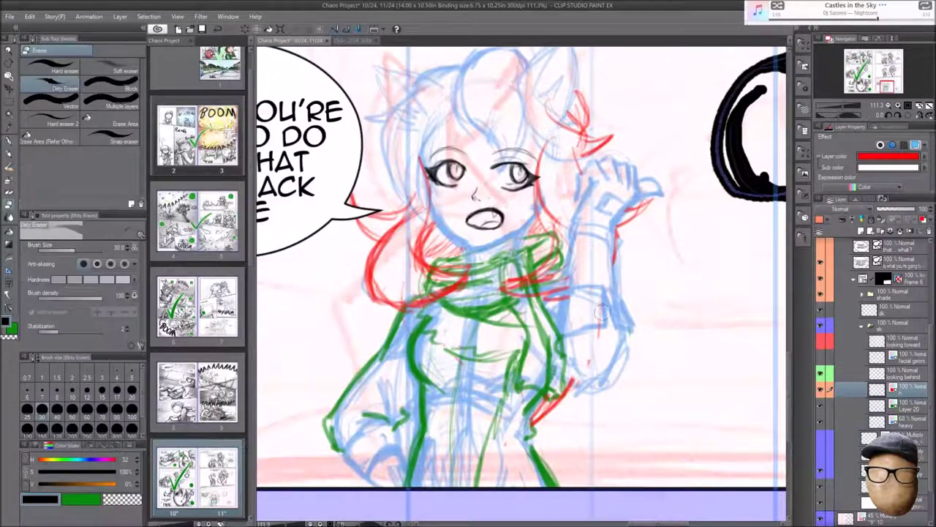
drag(512, 293, 534, 317)
mouse_move(518, 129)
mouse_down()
mouse_move(451, 139)
mouse_move(435, 180)
mouse_move(537, 155)
mouse_move(454, 139)
mouse_move(560, 126)
mouse_up()
mouse_move(516, 154)
mouse_down()
mouse_move(559, 137)
mouse_move(439, 165)
mouse_move(490, 88)
mouse_up()
- Set the girl's face sketch layer colour and place a black copy of it above the sketch folder
key(e)
key(p)
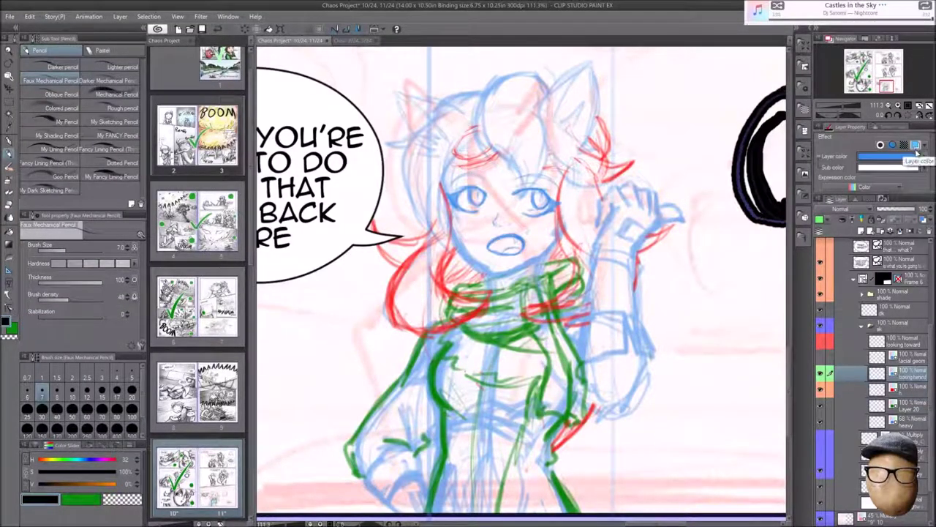
click(915, 146)
click(916, 146)
key(ctrl+plus)
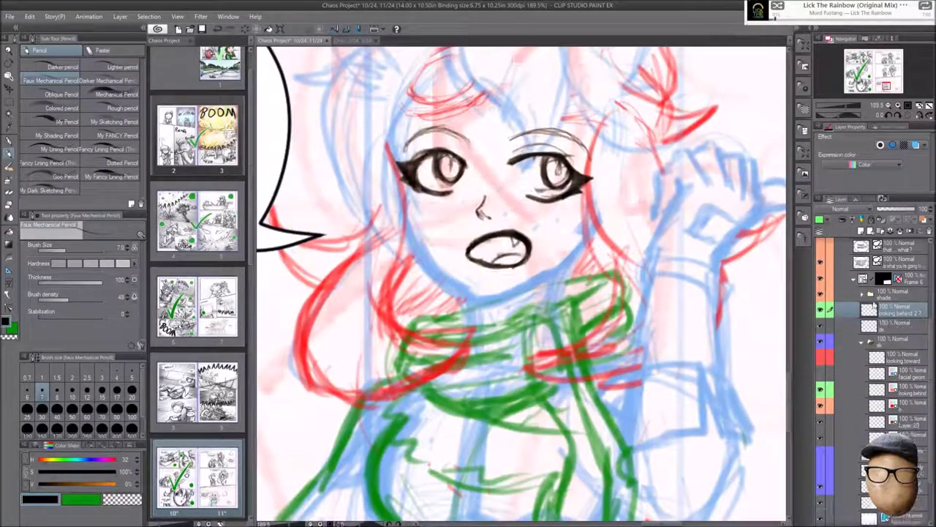
- Ink the girl's upper eyelid creases and mouth details with the custom pen at size 8
key(p)
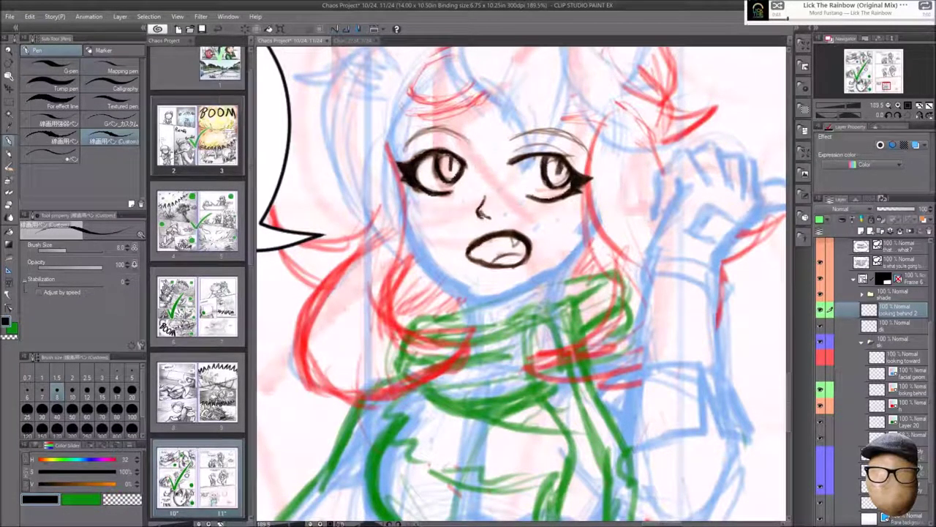
key(h)
mouse_move(532, 143)
mouse_down()
mouse_move(477, 153)
mouse_move(589, 152)
mouse_up()
key(h)
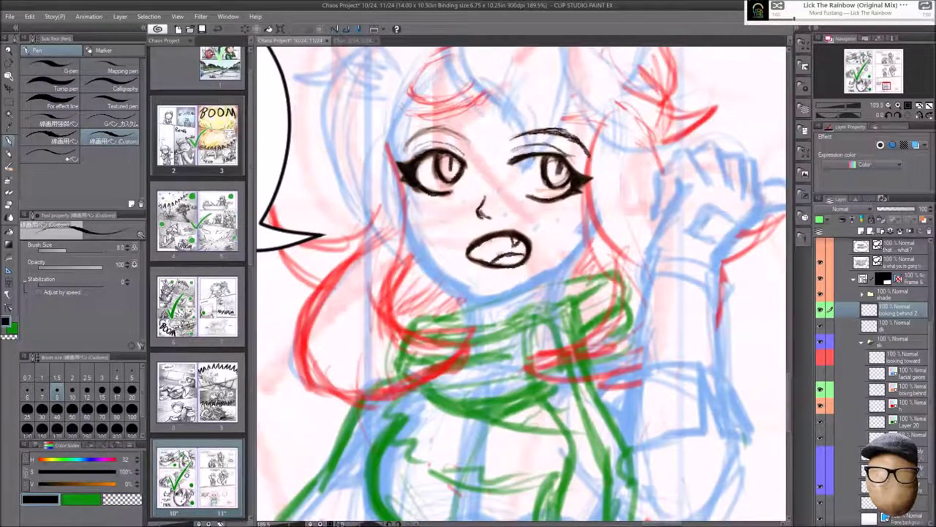
key(ctrl+minus)
key(ctrl+e)
- Ink the girl's raised gloved hand, its fingers and the wristband with the pen at size 15
click(102, 390)
drag(594, 272, 659, 294)
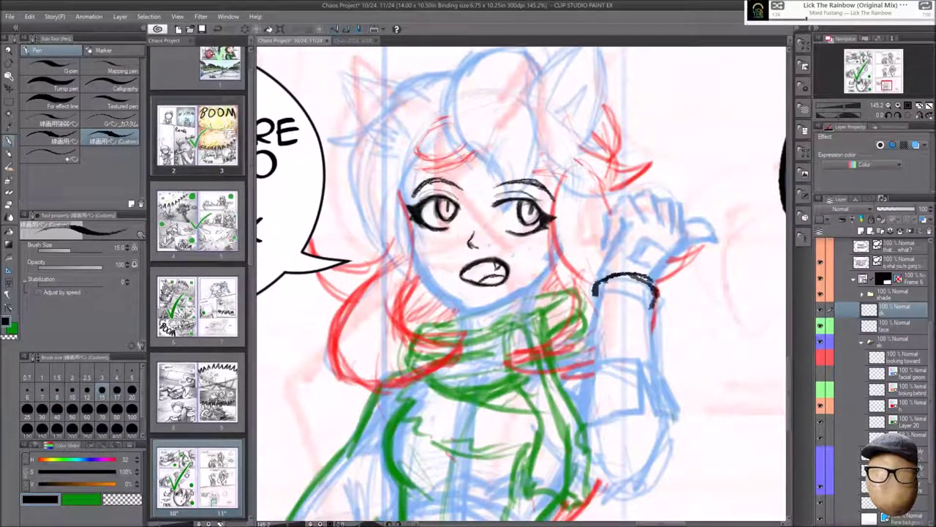
drag(596, 256, 655, 307)
drag(633, 249, 673, 254)
drag(652, 196, 684, 242)
mouse_move(630, 199)
mouse_down()
mouse_move(607, 252)
mouse_move(643, 196)
mouse_move(684, 236)
mouse_up()
- Ink the girl's raised forearm, folded sleeve cuff and elbow, plus the hanging ends of her scarf
mouse_move(603, 306)
mouse_down()
mouse_move(589, 347)
mouse_move(637, 358)
mouse_up()
drag(583, 370, 575, 421)
drag(637, 360, 646, 410)
drag(575, 422, 677, 420)
scroll(521, 284, down, 2)
mouse_move(687, 362)
mouse_down()
mouse_move(672, 399)
mouse_move(619, 448)
mouse_up()
scroll(521, 284, down, 1)
drag(505, 245, 542, 404)
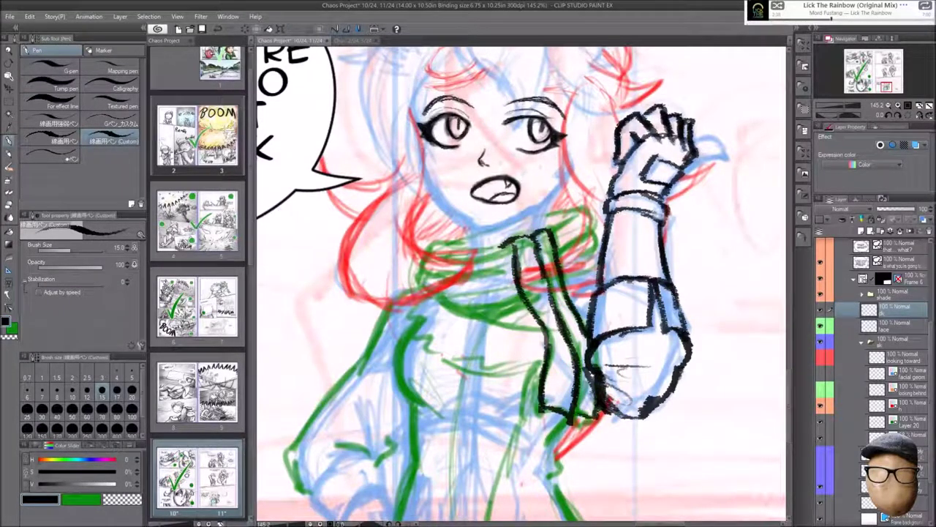
- Check the drawing mirrored, and ink the long side hair and the large curled lock over the girl's shoulder
key(h)
key(h)
key(r)
drag(521, 283, 469, 242)
drag(404, 174, 417, 220)
drag(487, 139, 421, 213)
drag(434, 237, 483, 276)
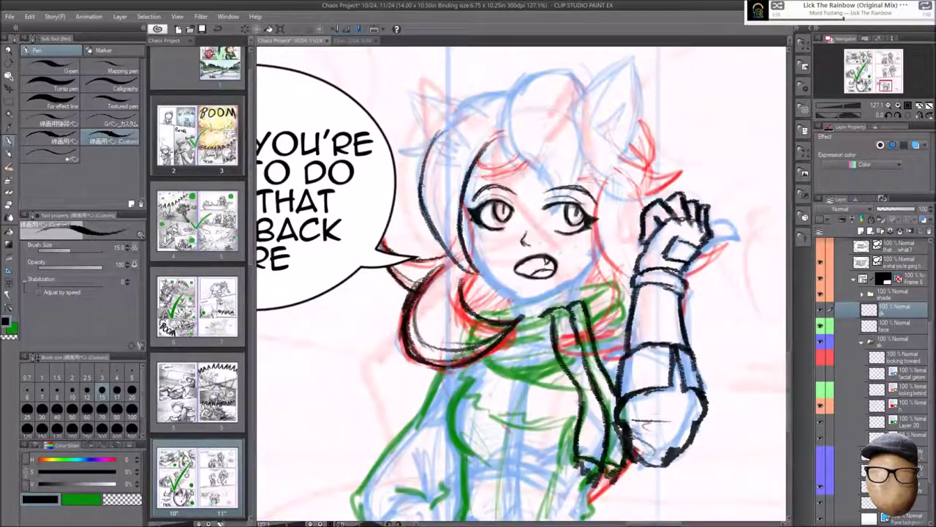
- Ink the girl's large central bang and the outline of the hair on top of her head
drag(502, 99, 547, 180)
drag(502, 139, 582, 98)
drag(443, 117, 512, 90)
drag(411, 147, 508, 91)
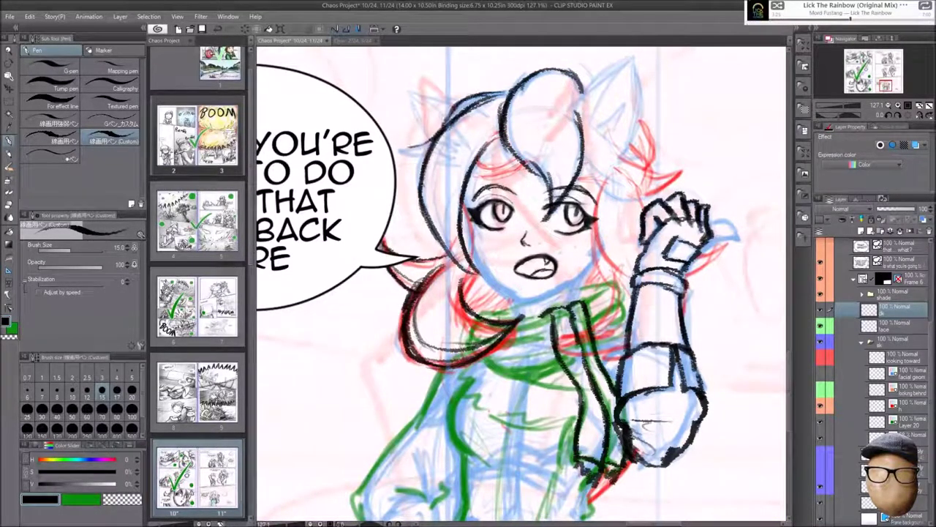
- Ink the girl's pointed ears with their inner fur, and check the drawing mirrored
drag(585, 132, 640, 55)
drag(631, 109, 599, 146)
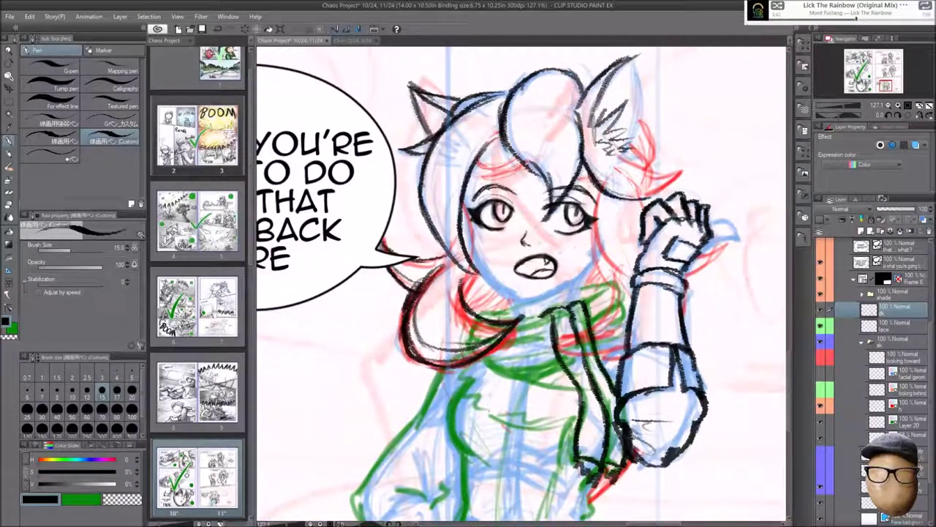
key(h)
key(h)
- Ink the hair tuft below the girl's ear, her side strands, thumb, jaw line and scarf folds
drag(634, 57, 630, 116)
mouse_move(512, 219)
mouse_down()
mouse_move(501, 278)
mouse_move(516, 234)
mouse_up()
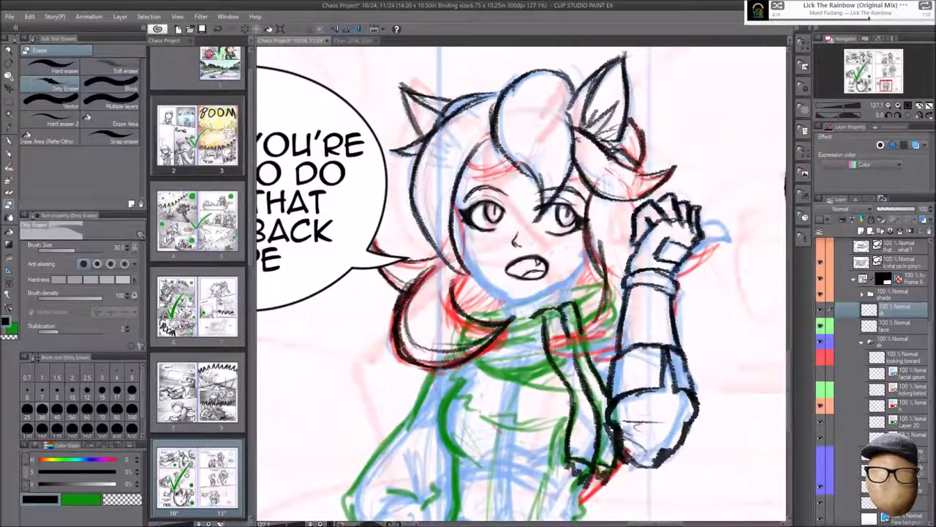
drag(717, 241, 730, 238)
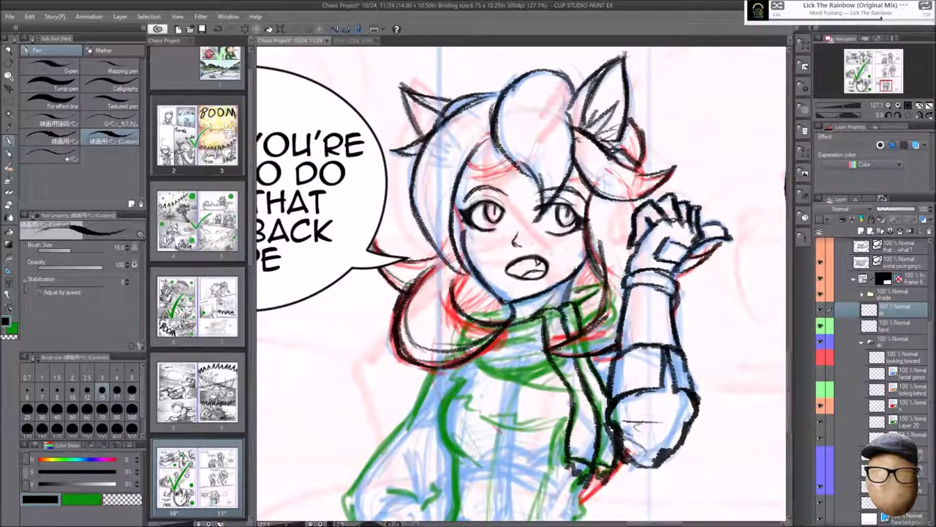
- Ink the girl's chest trim, torso, jacket edges and lowered arm with its sleeve folds and cuff
scroll(520, 285, down, 3)
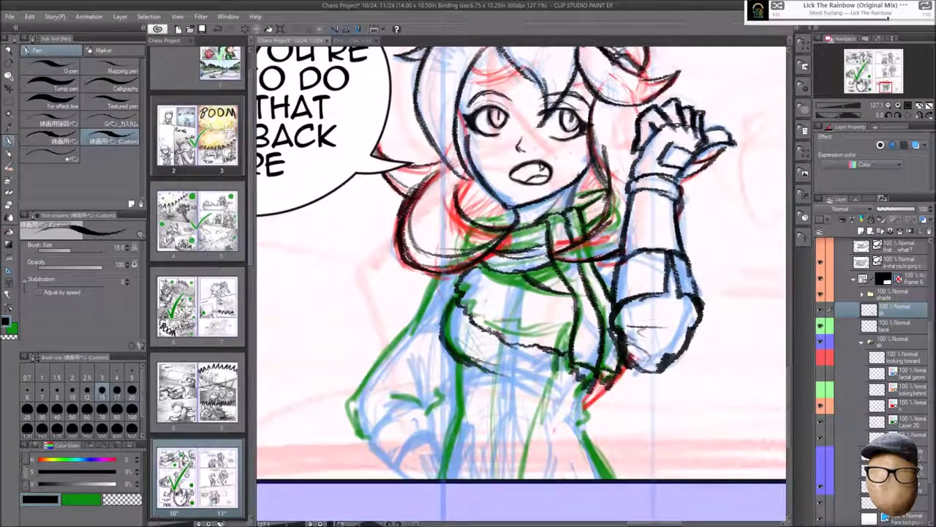
drag(532, 445, 517, 479)
drag(562, 382, 585, 422)
drag(463, 406, 441, 480)
drag(371, 358, 351, 439)
drag(417, 400, 366, 467)
drag(432, 423, 395, 461)
scroll(521, 285, down, 2)
- Add thin strand lines to the girl's hair and rework the creases at her raised elbow
mouse_move(723, 221)
mouse_down()
mouse_move(681, 299)
mouse_move(659, 379)
mouse_up()
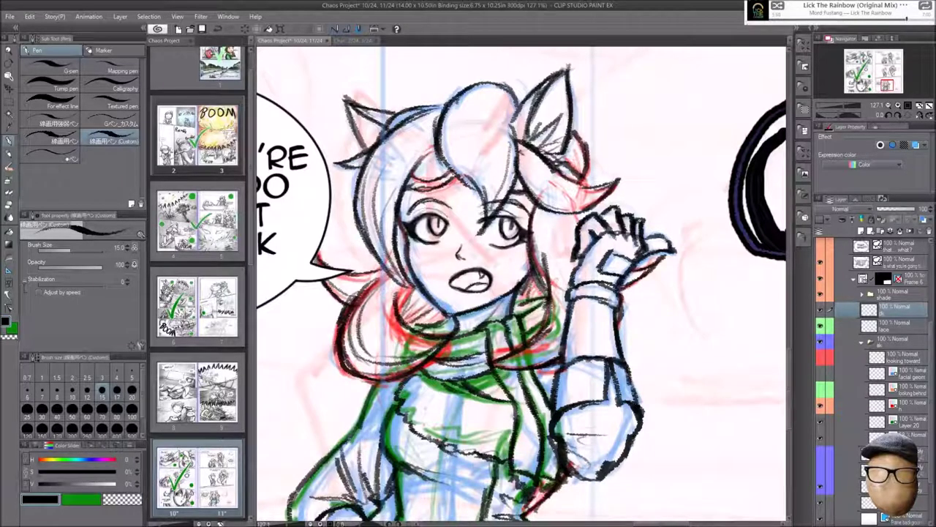
drag(673, 359, 691, 288)
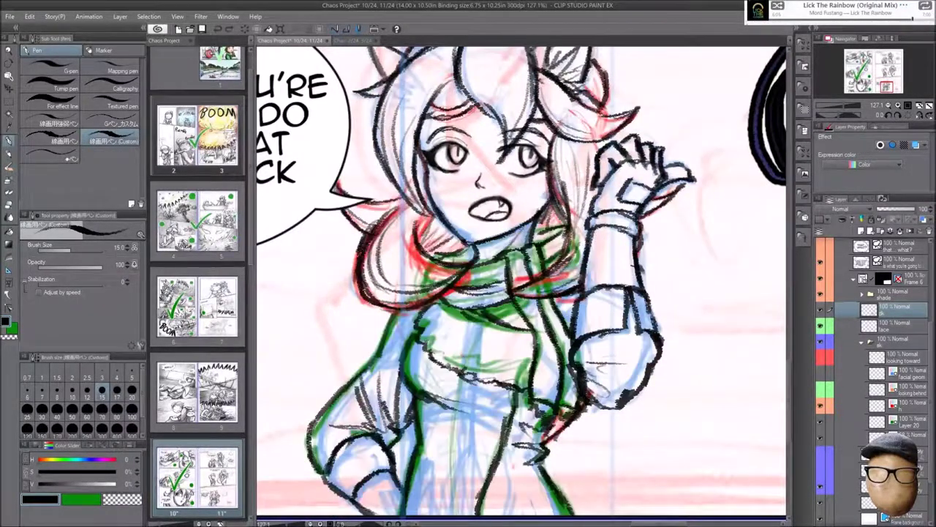
drag(604, 366, 642, 379)
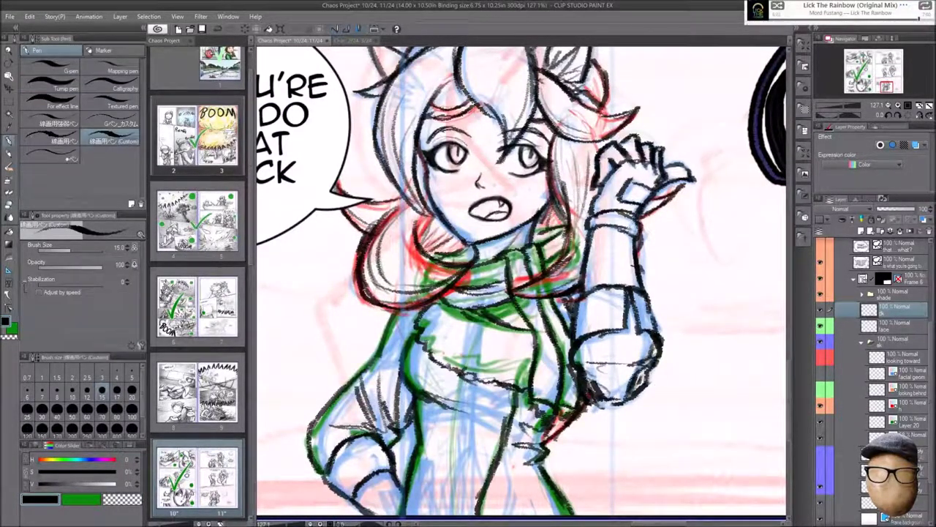
- Shade the girl's face, hair and raised arm in grey on the light shading layer with the pen at size 30
scroll(707, 368, up, 5)
scroll(706, 368, down, 6)
click(827, 341)
scroll(521, 281, down, 2)
scroll(521, 282, up, 4)
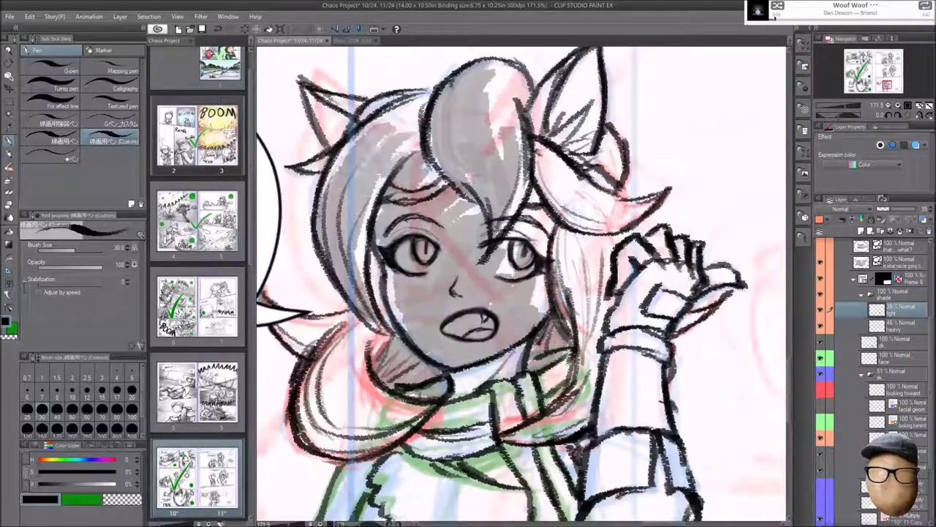
scroll(521, 281, down, 2)
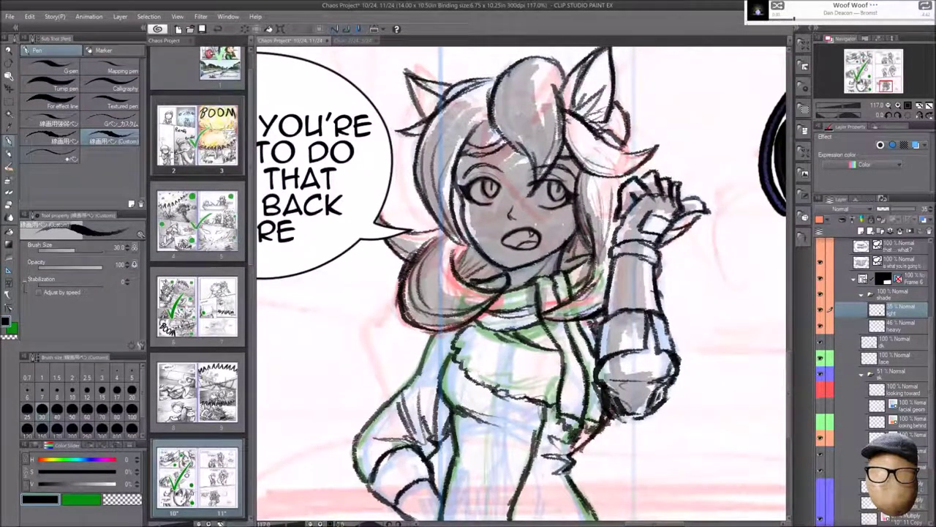
- Shade the girl's scarf, torso and lowered sleeve in light grey, cleaning up the edges with the eraser
drag(521, 282, 546, 223)
drag(494, 366, 499, 457)
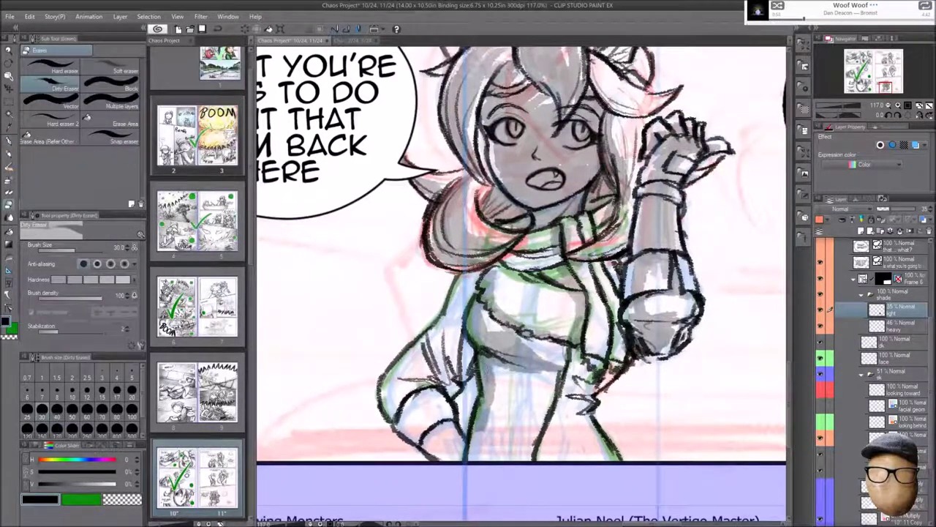
mouse_move(410, 344)
mouse_down()
mouse_move(388, 392)
mouse_move(439, 453)
mouse_up()
drag(439, 352, 399, 417)
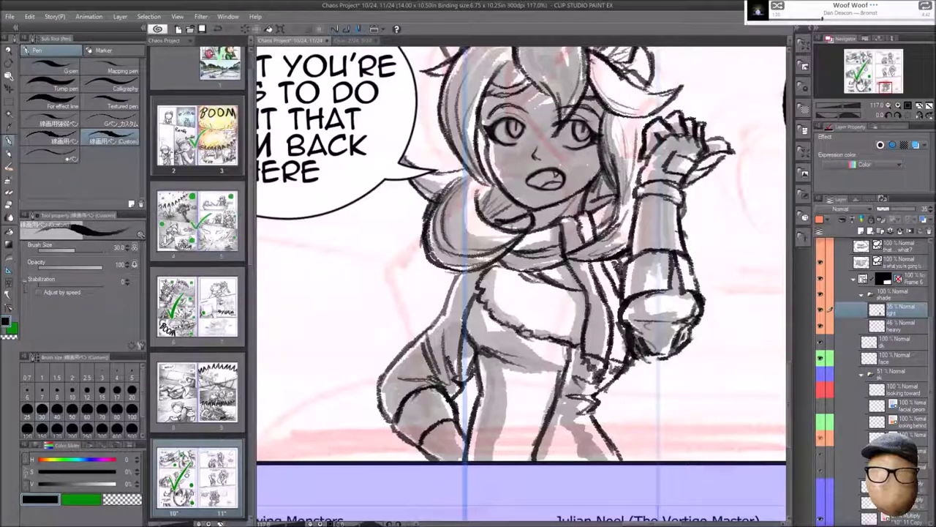
- Fill the remaining white areas of the girl's chest trim, torso and hair curl with light grey at brush size 70
scroll(520, 286, up, 2)
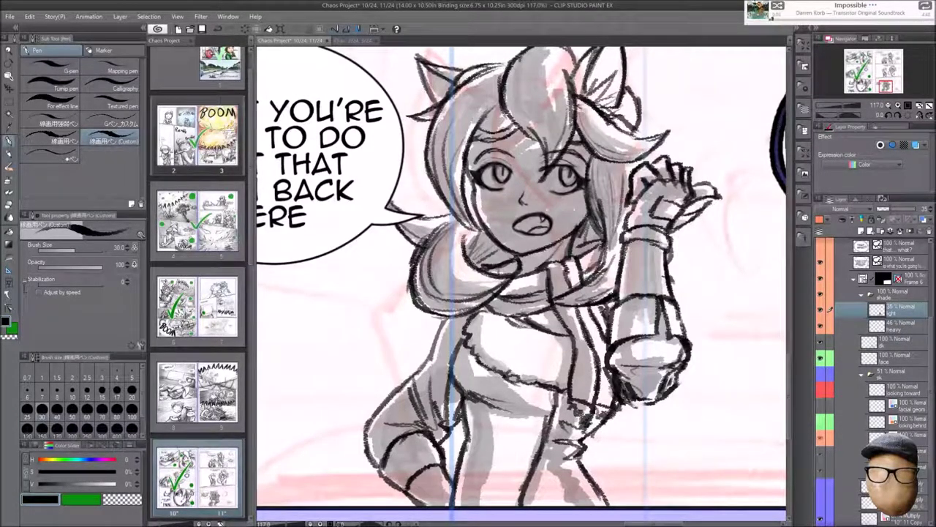
mouse_move(487, 358)
mouse_down()
mouse_move(512, 505)
mouse_move(571, 505)
mouse_up()
drag(512, 285, 490, 369)
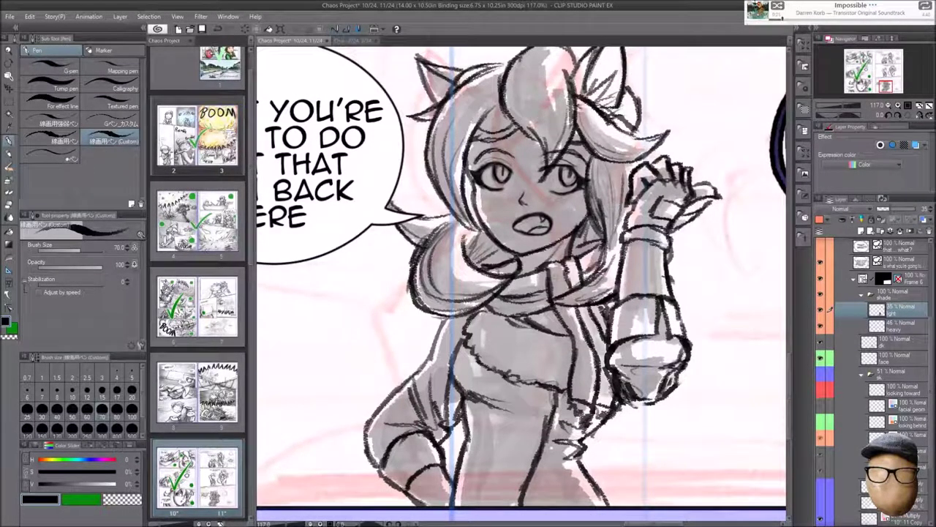
drag(468, 238, 446, 289)
- Paint darker shadows on the girl's face, hair, hand, sleeves and torso on the heavy shading layer
key(alt+bracketleft)
mouse_move(512, 329)
mouse_down()
mouse_move(472, 381)
mouse_move(526, 505)
mouse_up()
drag(548, 161, 431, 300)
drag(432, 428, 384, 483)
drag(454, 348, 391, 442)
drag(684, 197, 659, 227)
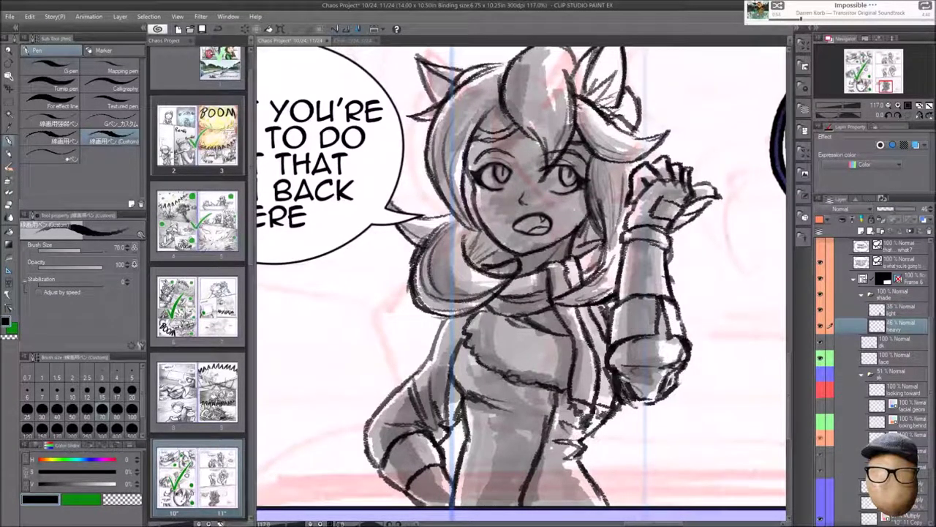
drag(505, 392, 468, 505)
drag(548, 399, 472, 420)
- Lower the light shading layer's opacity to 24% and airbrush a 60-line halftone over the girl on a new layer
scroll(613, 342, down, 4)
click(829, 310)
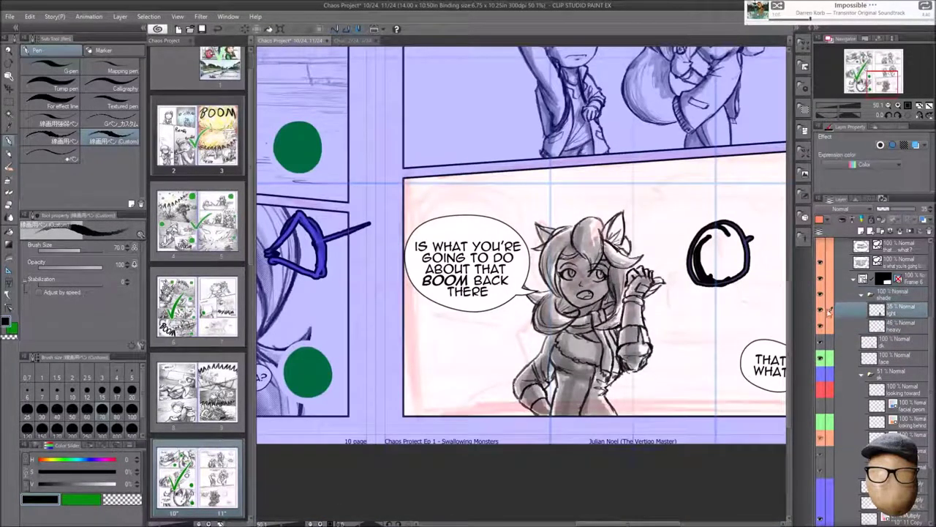
key(ctrl+shift+n)
key(b)
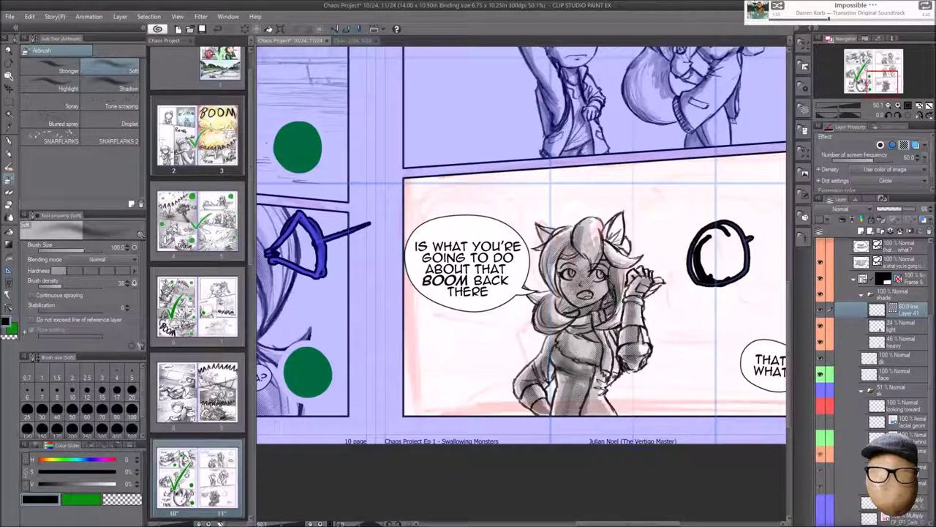
key(alt+[)
- Add a new layer at 54% opacity and sketch loose background foliage strokes around the girl in the last panel
key(p)
scroll(522, 246, right, 4)
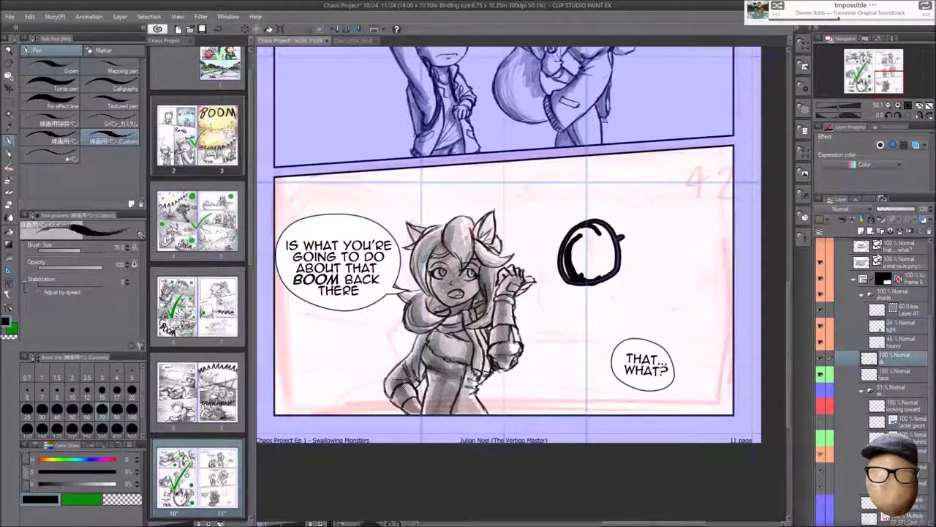
key(ctrl+shift+n)
drag(512, 187, 541, 223)
drag(669, 296, 708, 268)
drag(677, 212, 715, 202)
drag(645, 265, 671, 244)
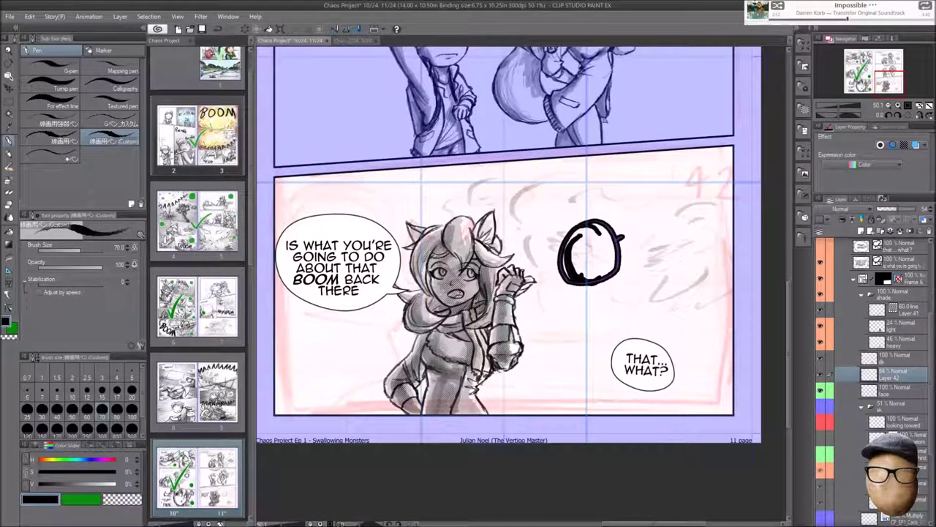
- Sketch tree trunks and a long segmented low wall across the last panel's background at brush size 30
mouse_move(658, 310)
mouse_down()
mouse_move(720, 290)
mouse_move(530, 301)
mouse_up()
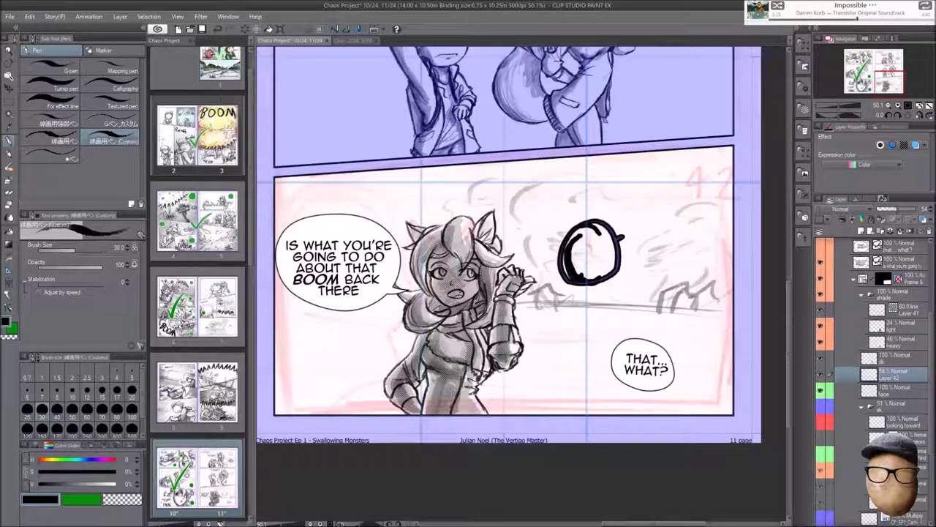
drag(728, 265, 615, 313)
drag(732, 314, 523, 341)
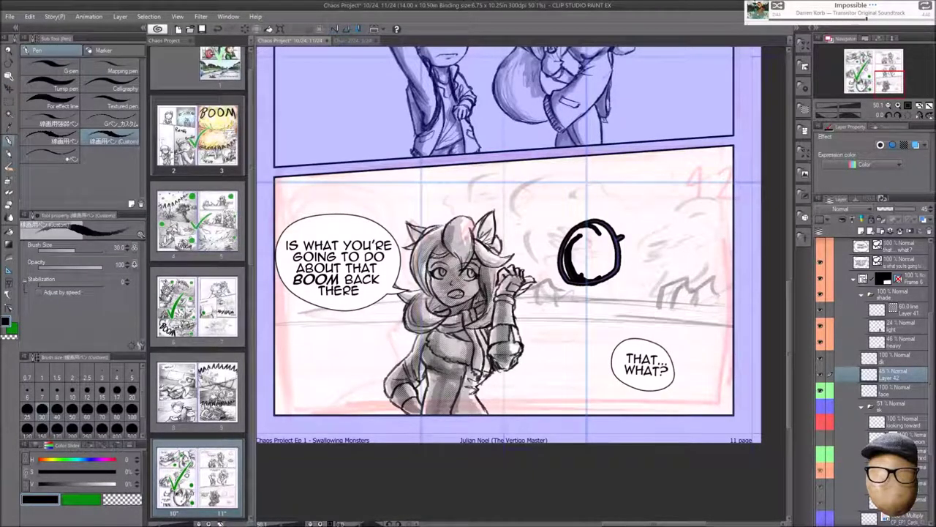
key(ctrl+z)
drag(375, 311, 328, 312)
drag(731, 345, 659, 352)
drag(398, 355, 276, 357)
drag(375, 316, 277, 324)
drag(616, 351, 540, 352)
drag(372, 324, 361, 359)
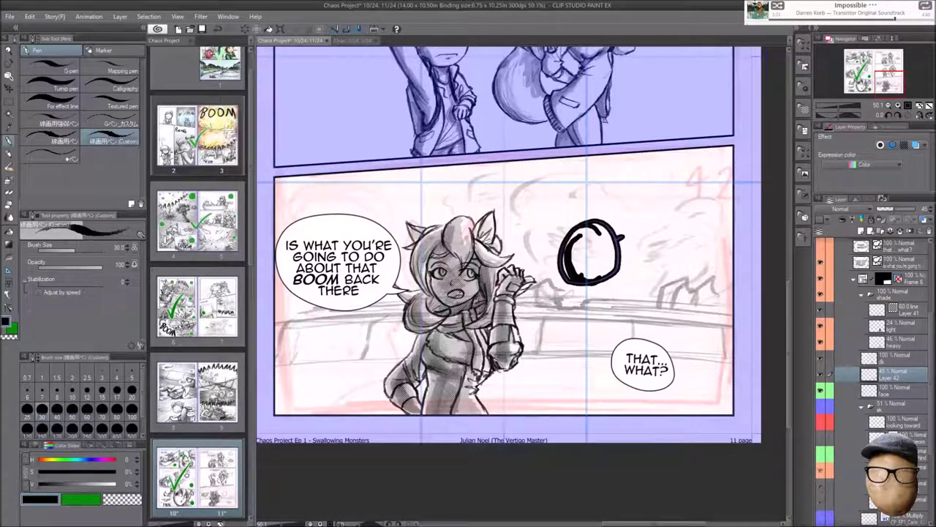
- Shade the last panel's wall and ground in light grey on a separate layer at 18% opacity
key(e)
key(p)
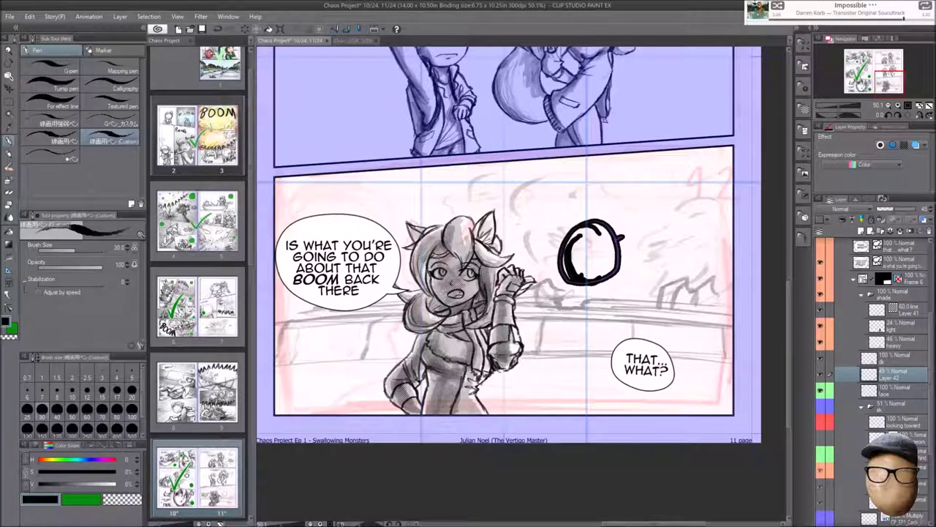
drag(285, 342, 373, 344)
mouse_move(728, 337)
mouse_down()
mouse_move(541, 343)
mouse_move(732, 369)
mouse_up()
drag(907, 211, 884, 211)
key(bracketleft)
key(bracketleft)
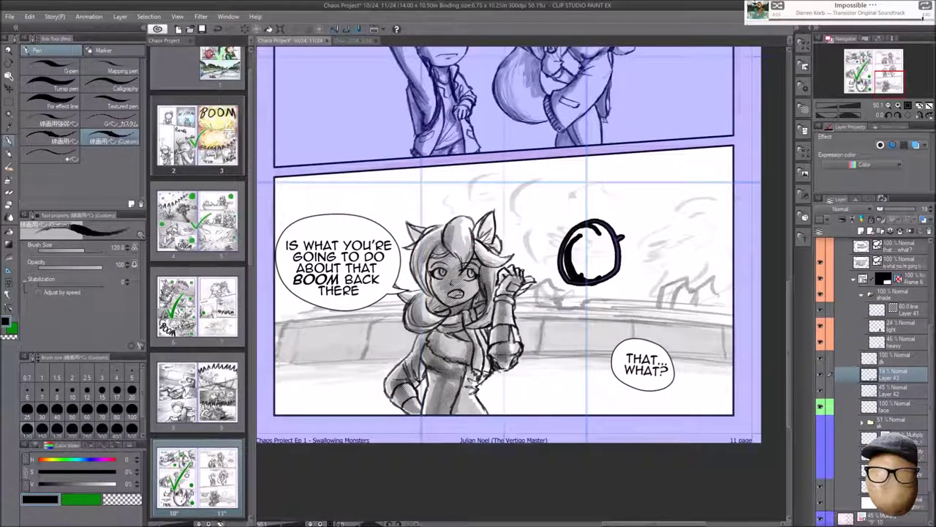
- Brush a pale grey tone over the last panel's sky on a new layer at brush size 800
key(ctrl+shift+n)
key(bracketright)
key(bracketright)
key(bracketright)
key(bracketright)
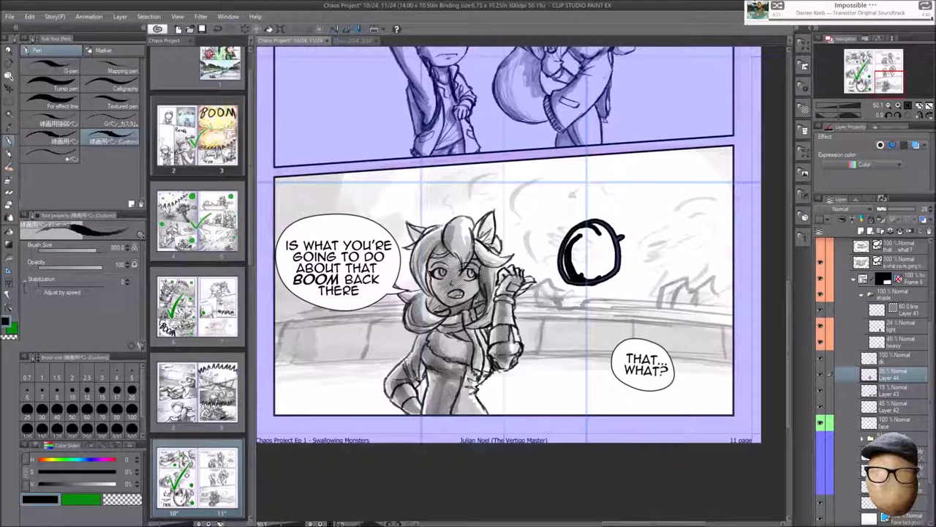
- Lower the sky tone layer to 15% opacity and select the background line layer with the pen at size 20
key(ctrl+plus)
key(alt+bracketleft)
key(alt+bracketleft)
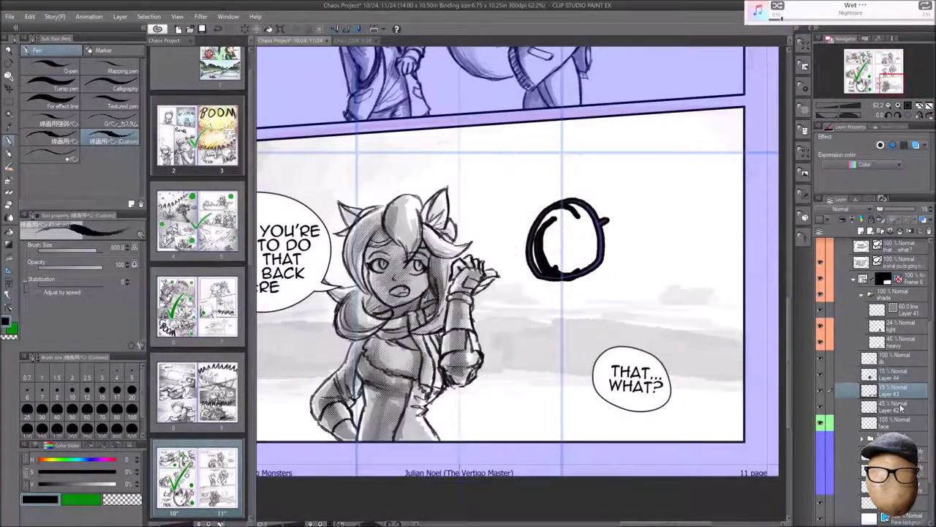
key(e)
key(p)
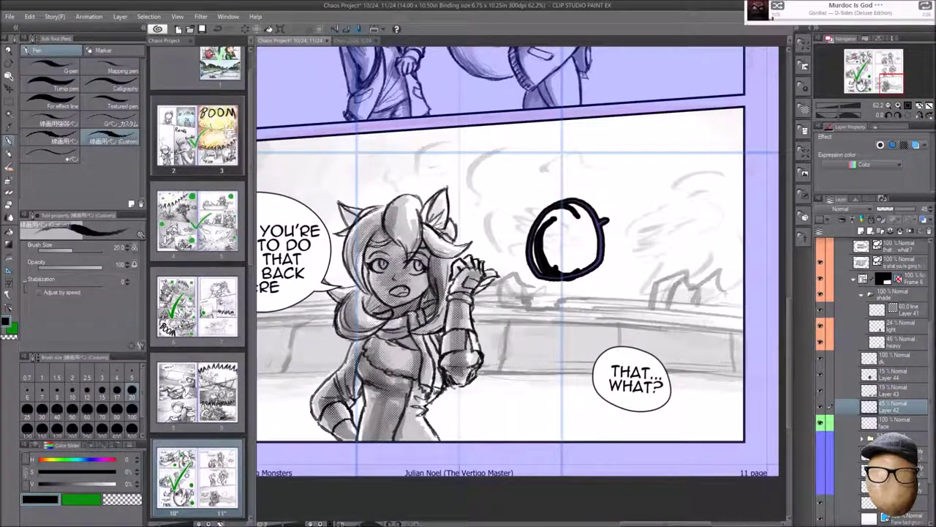
- Group the last panel's background line and tone layers into one folder
key(ctrl+minus)
key(ctrl+minus)
key(ctrl+minus)
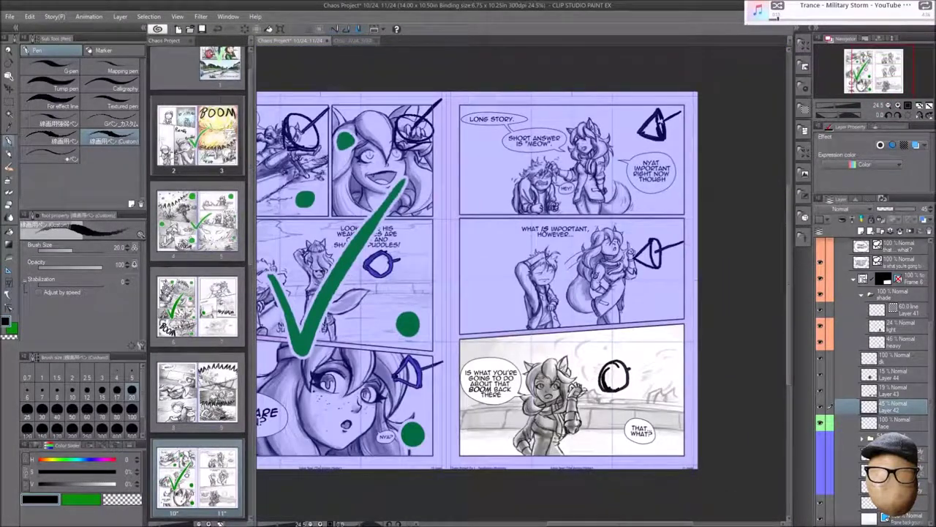
click(822, 390)
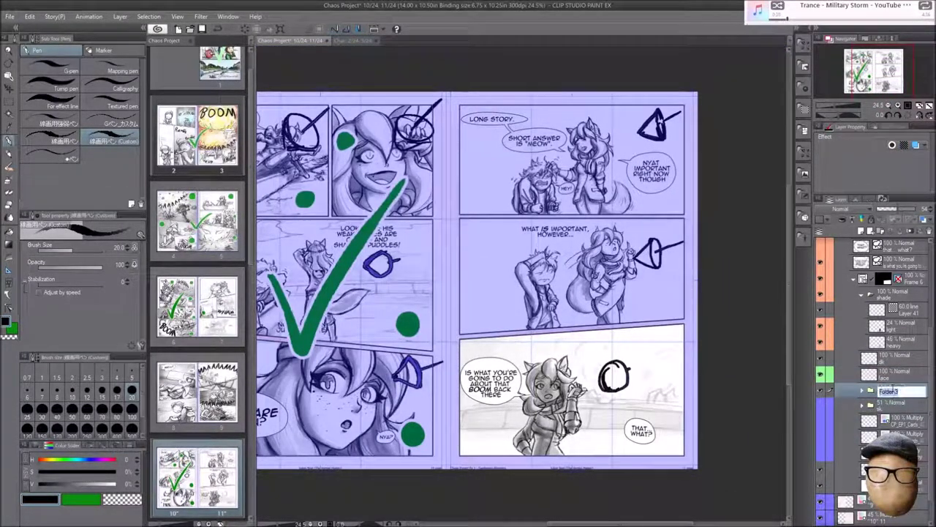
- Sketch streaky ground lines behind the characters in the middle panel and tone the ground in light grey at brush size 170
click(896, 345)
click(896, 340)
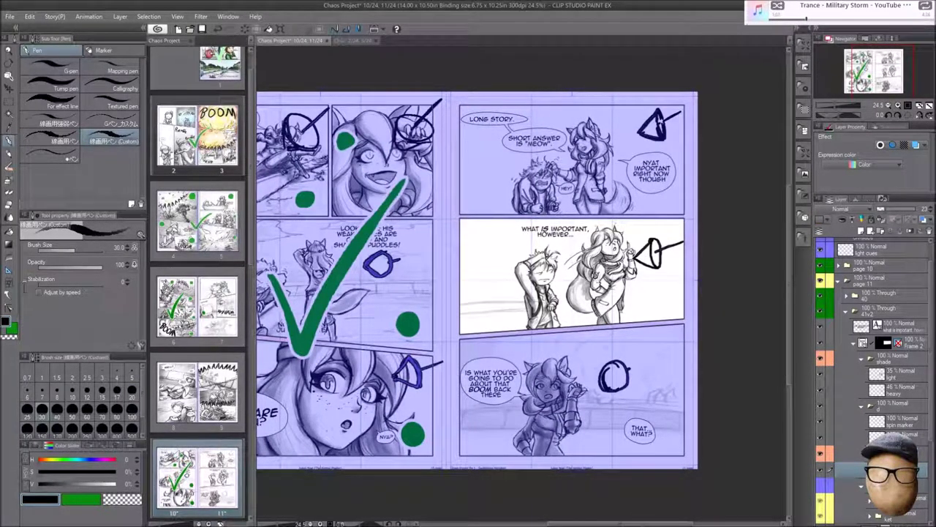
key(bracketright)
key(bracketright)
key(bracketright)
key(bracketright)
key(bracketright)
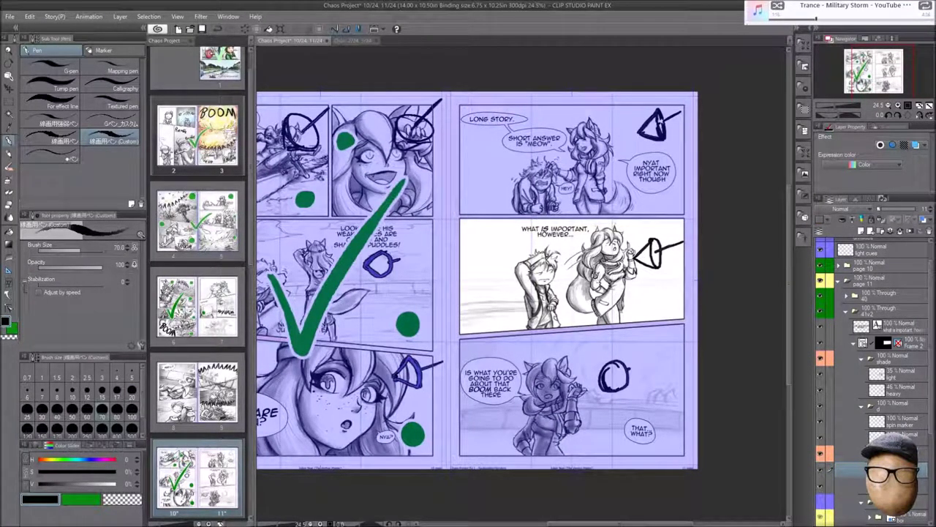
scroll(650, 331, up, 2)
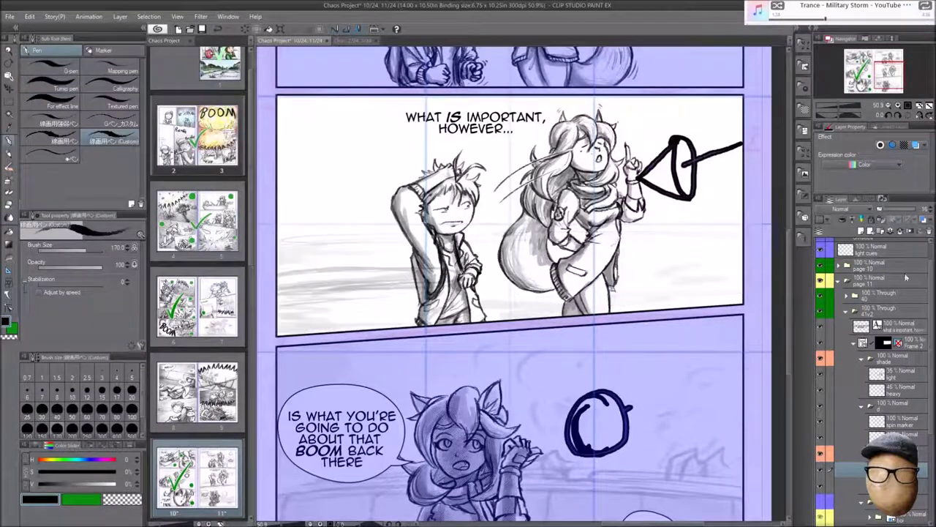
- Duplicate the middle panel's background folder, erase the ground lines crossing the boy and lighten the remaining lines
key(e)
key(ctrl+z)
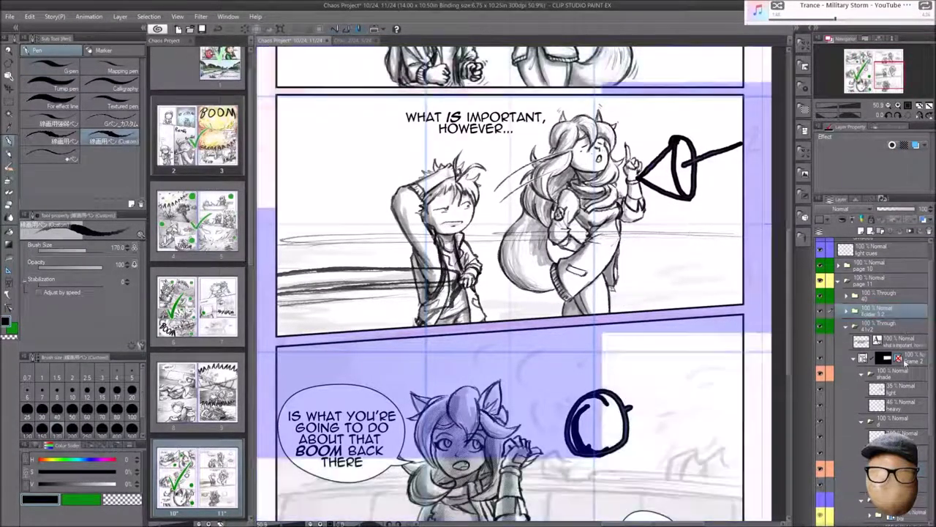
key(ctrl+z)
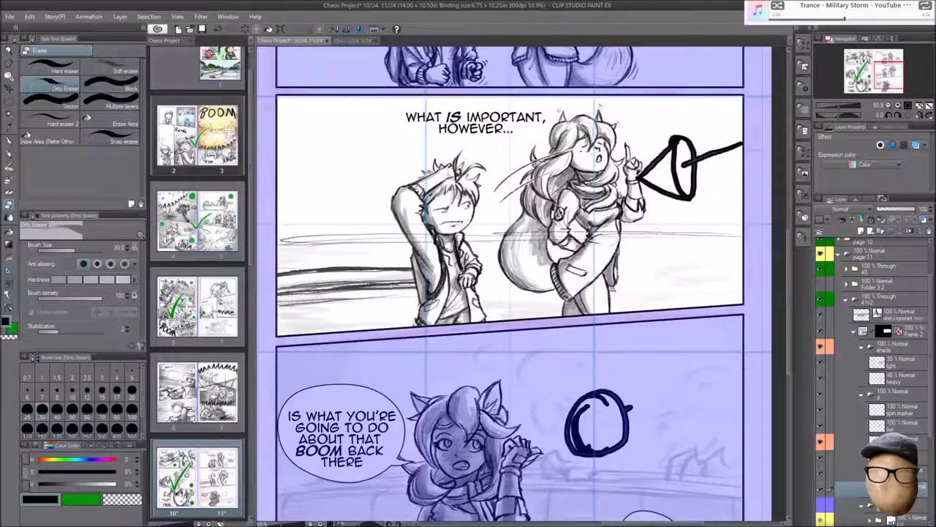
key(p)
drag(915, 209, 894, 214)
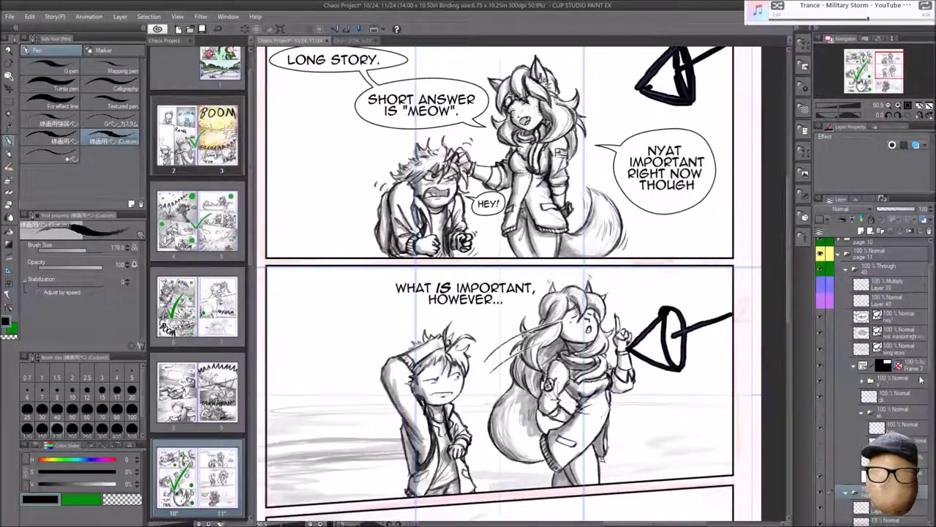
- Place the copied background folder in the top panel's frame, position it behind the characters and collapse the panel's folder
click(920, 379)
click(14, 91)
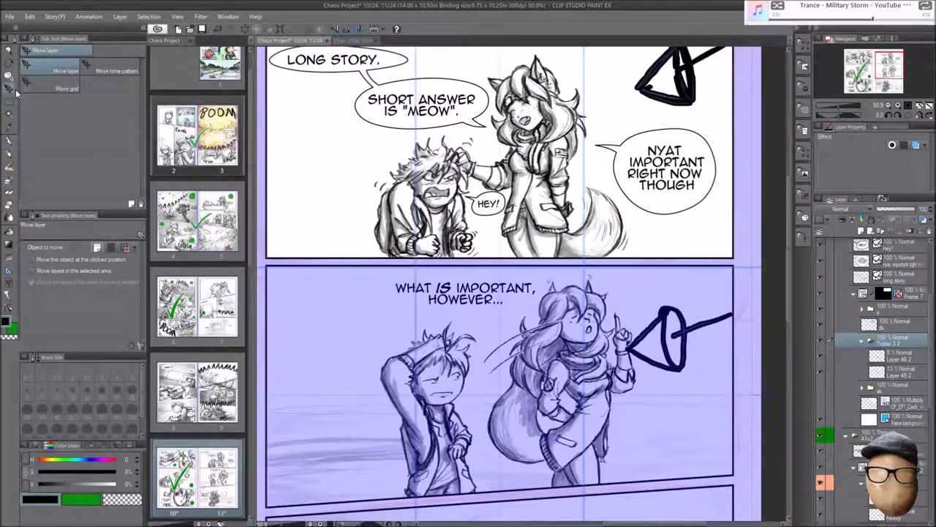
click(896, 371)
key(e)
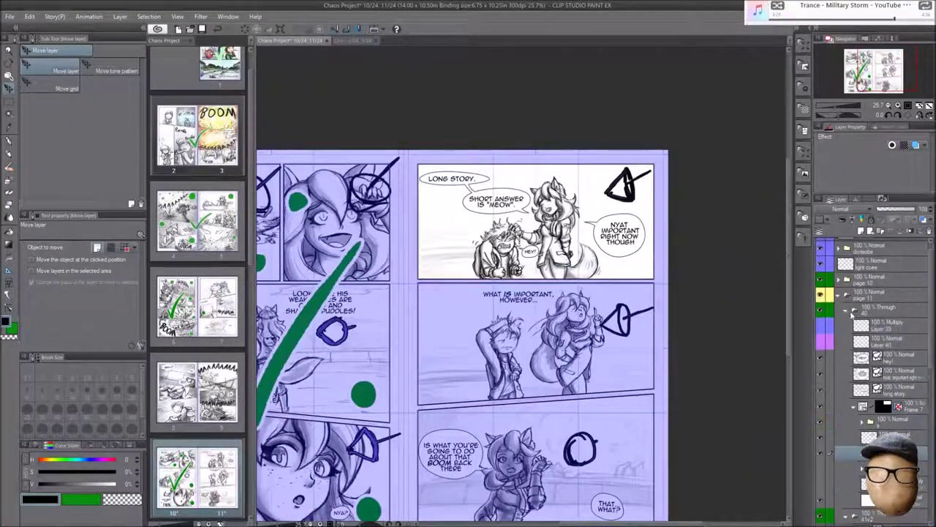
click(848, 310)
click(845, 311)
- Lasso the girl in the middle panel and shift her line and shading layers slightly down and to the left
scroll(870, 330, down, 1)
key(m)
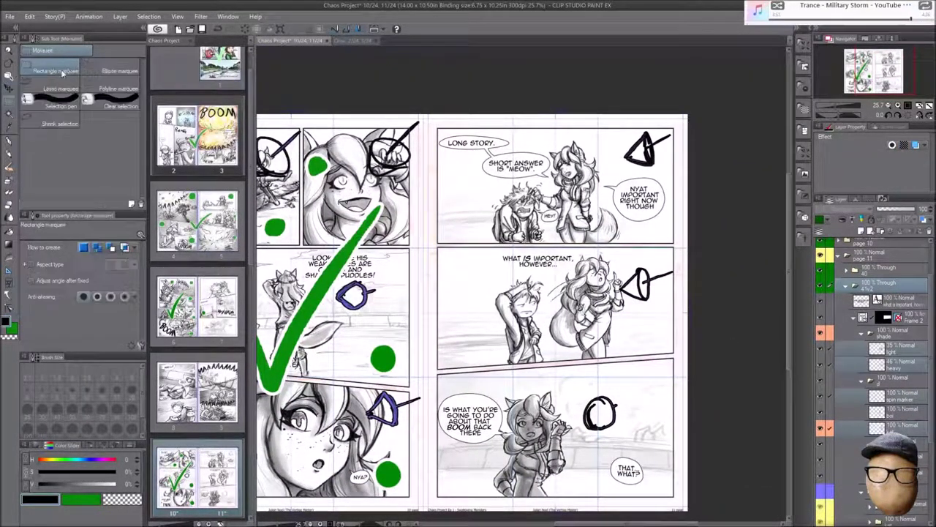
key(ctrl+shift+d)
key(k)
scroll(819, 390, down, 2)
click(821, 390)
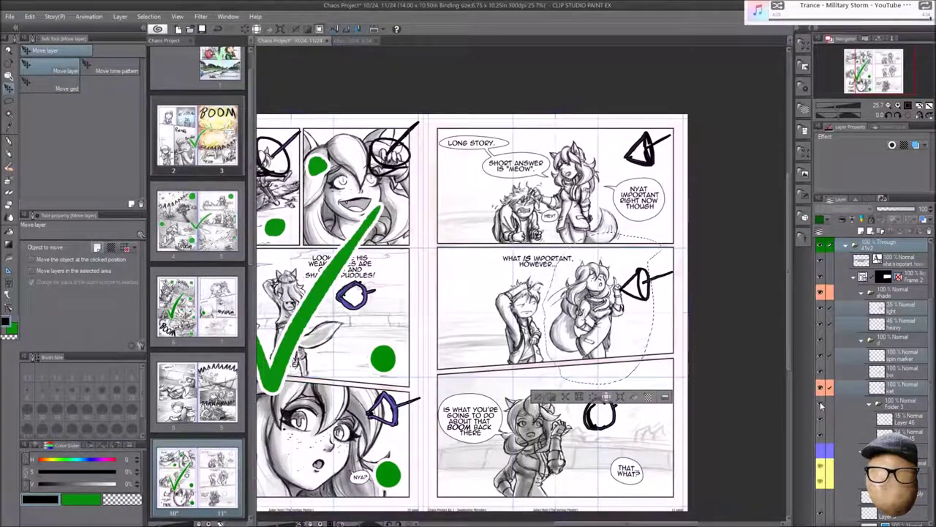
key(ctrl+plus)
scroll(914, 366, up, 1)
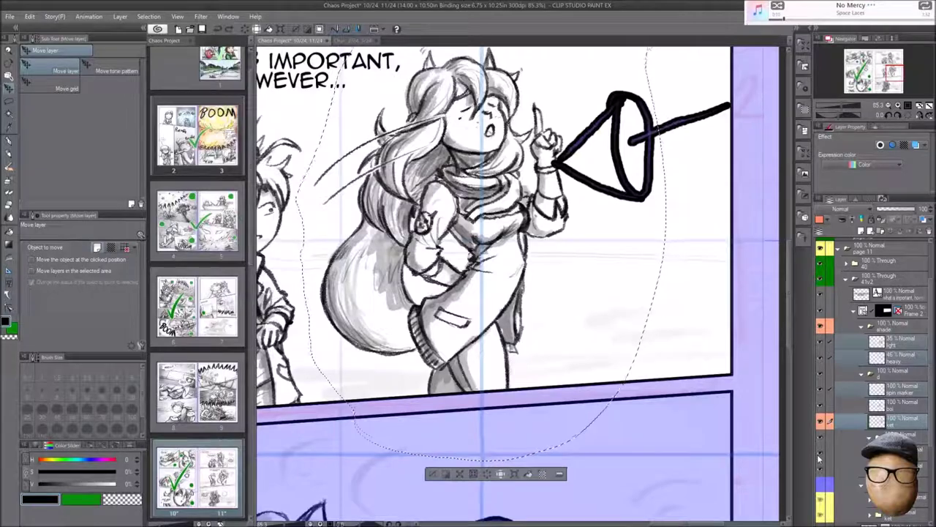
scroll(617, 386, down, 3)
key(ctrl+d)
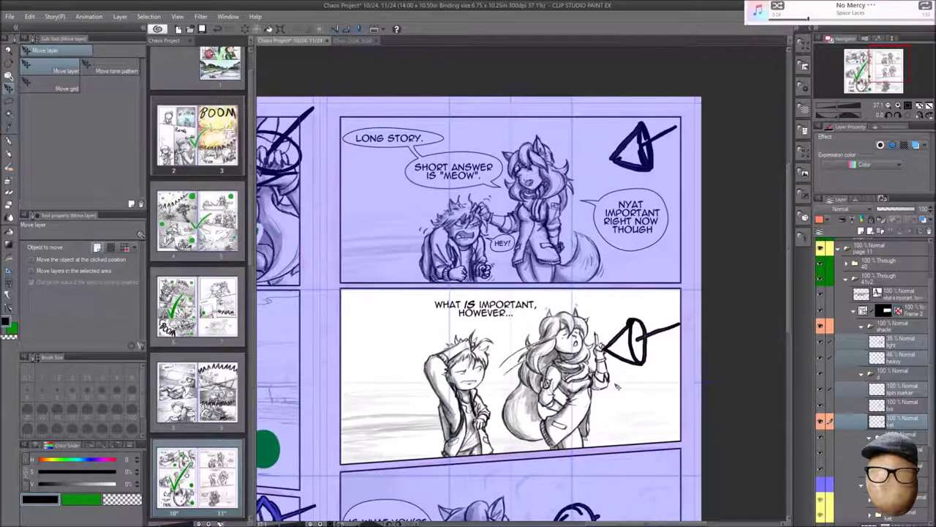
- Redraw the middle-panel girl's left ear taller, with dark inner strokes, on her line art at brush size 15
scroll(617, 387, down, 1)
scroll(617, 386, left, 1)
scroll(617, 387, up, 5)
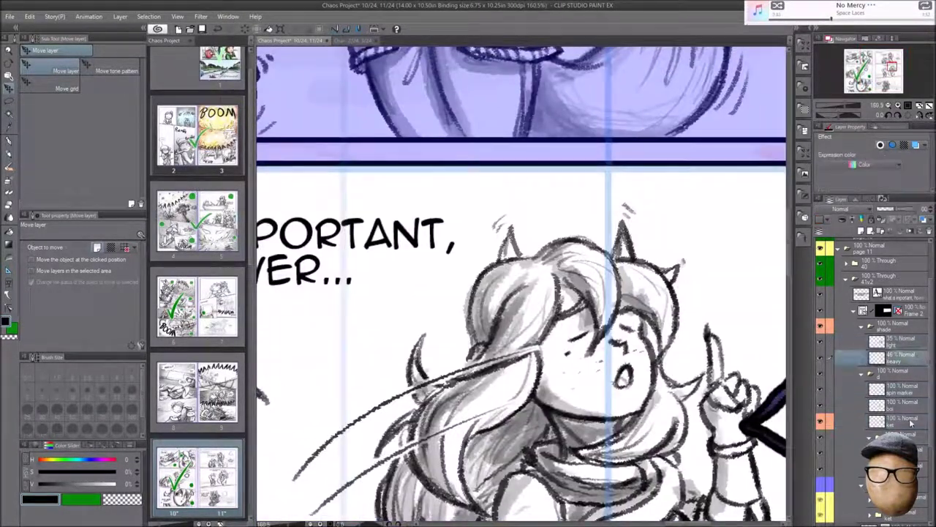
click(901, 418)
key(p)
drag(486, 230, 545, 252)
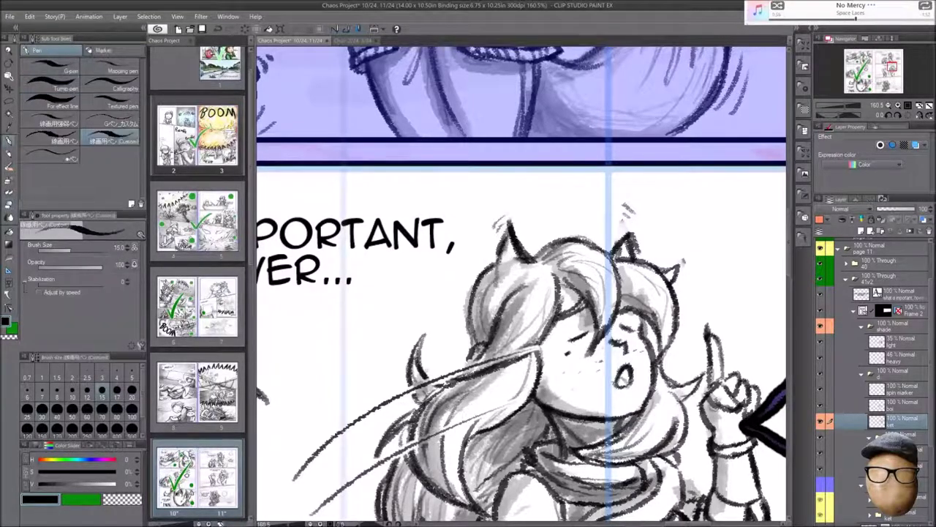
key(p)
key(p)
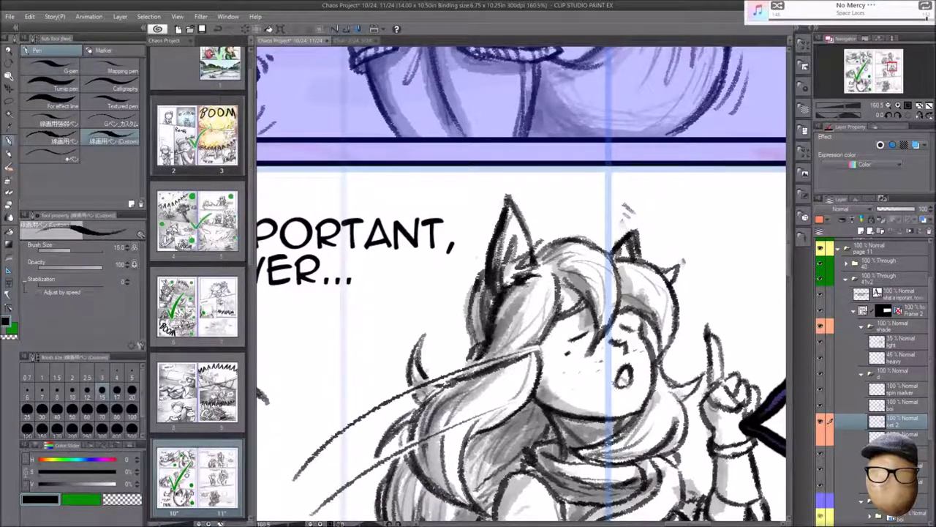
- Examine the girl's redrawn ear and shading in the middle panel, up close and against the whole page
scroll(521, 286, right, 2)
scroll(521, 285, down, 5)
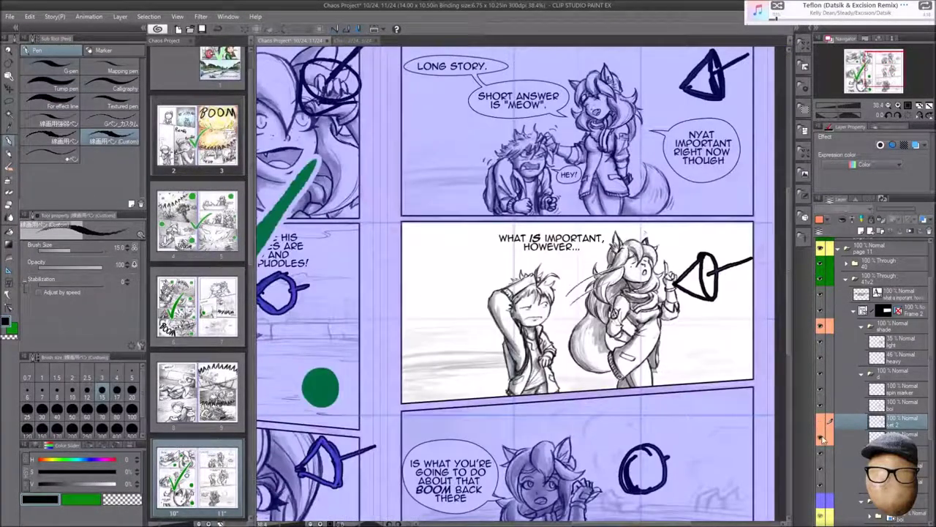
scroll(521, 285, up, 6)
scroll(521, 286, down, 6)
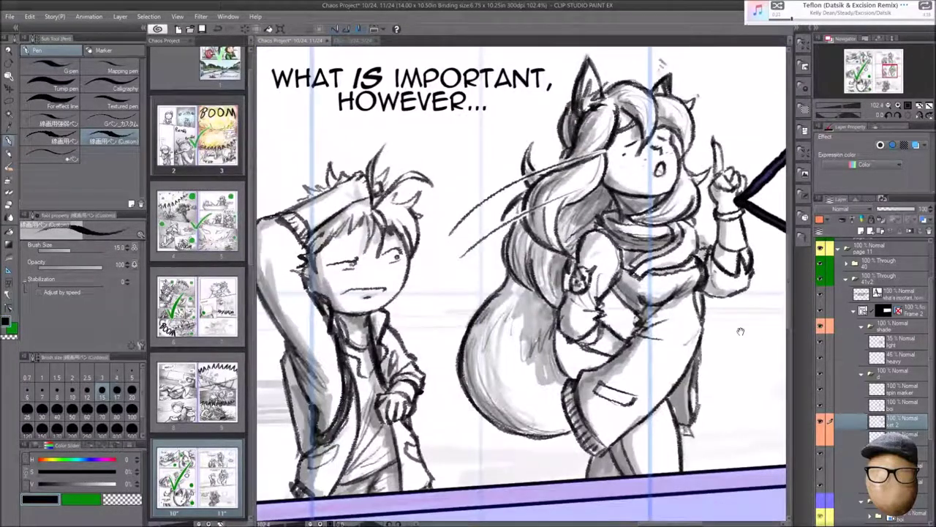
click(896, 357)
scroll(521, 286, down, 3)
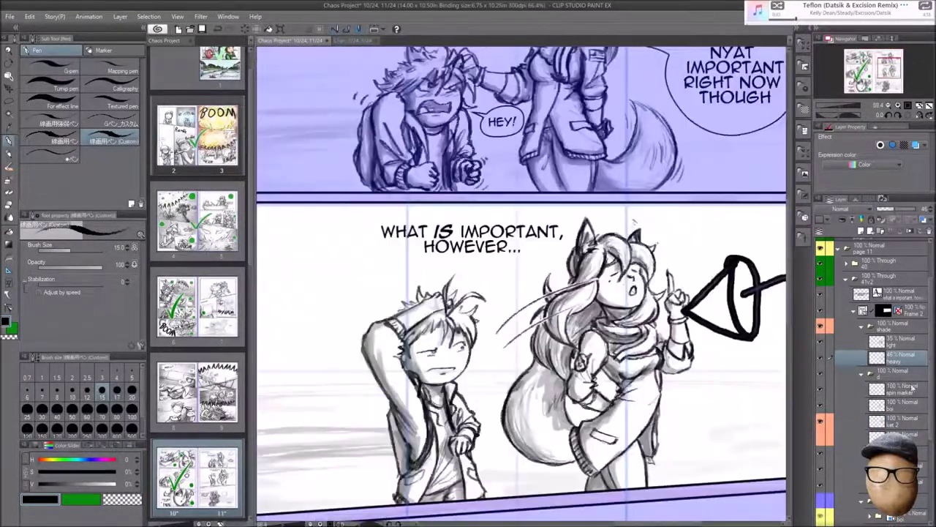
click(896, 420)
scroll(521, 286, down, 3)
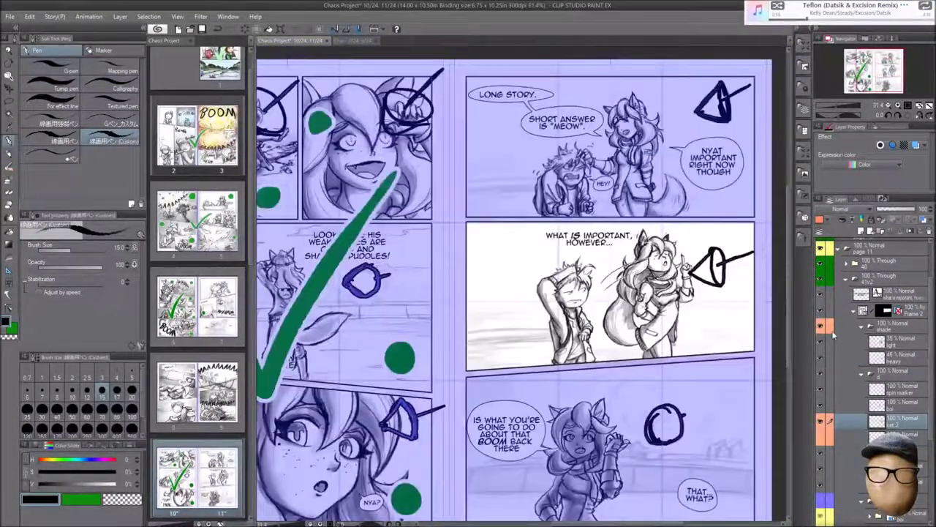
- Draw a rounded speech balloon around the middle panel's "WHAT IS IMPORTANT, HOWEVER..." text and adjust its shape and position
click(896, 292)
key(t)
scroll(521, 285, up, 3)
key(y)
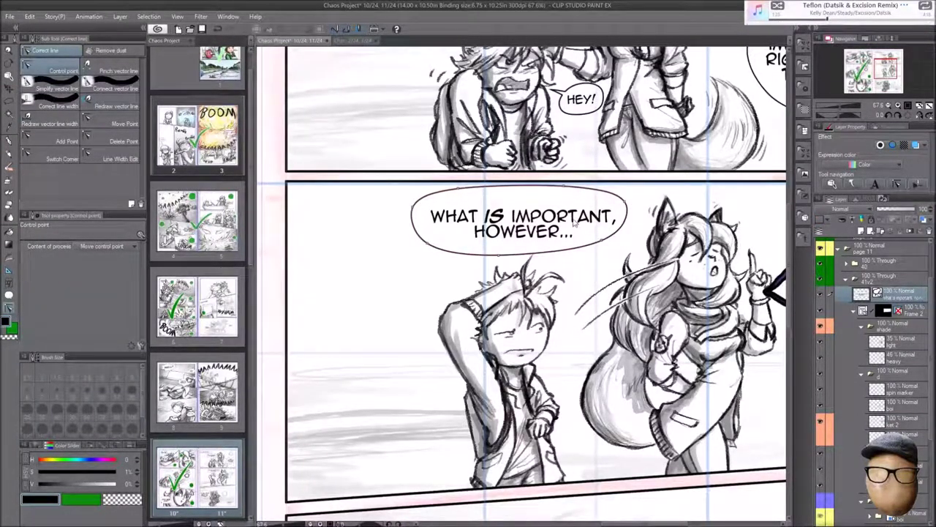
key(o)
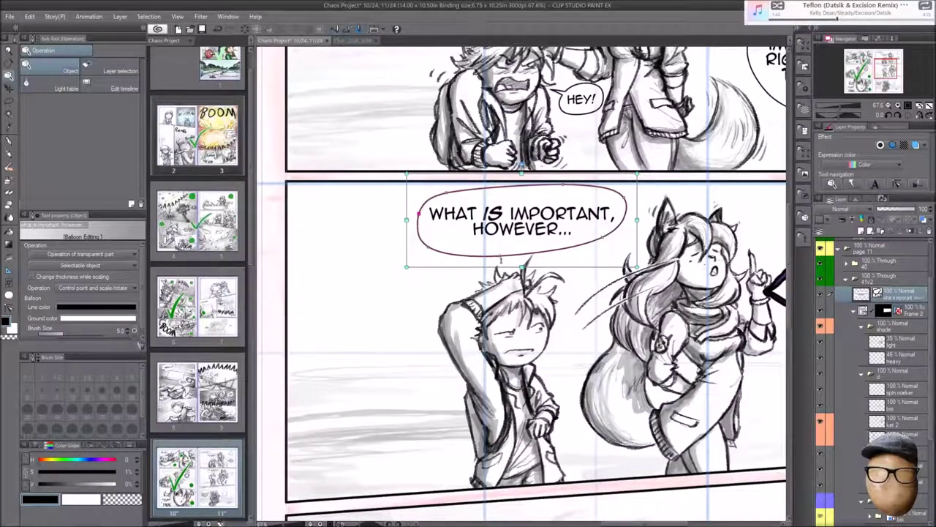
- Add a balloon tail of width 20 pointing from the "WHAT IS IMPORTANT, HOWEVER..." balloon to the girl
key(t)
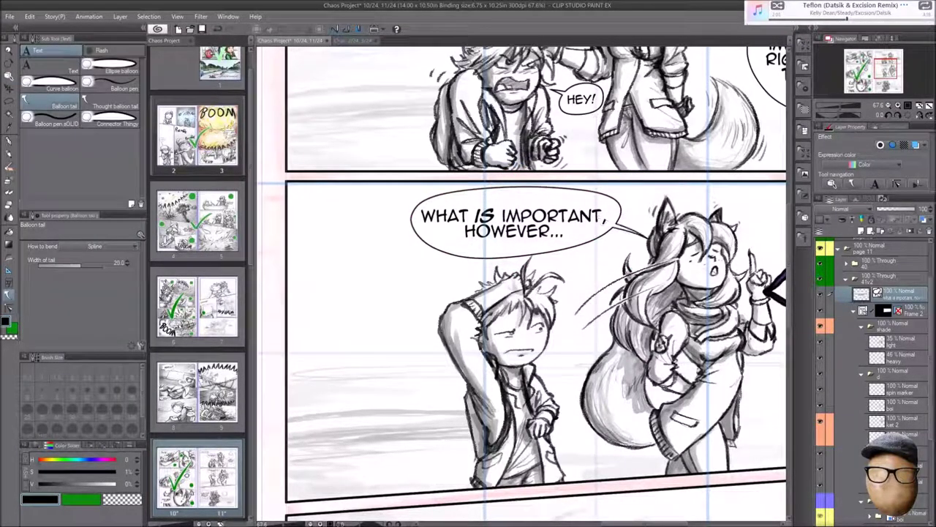
drag(596, 220, 644, 232)
key(y)
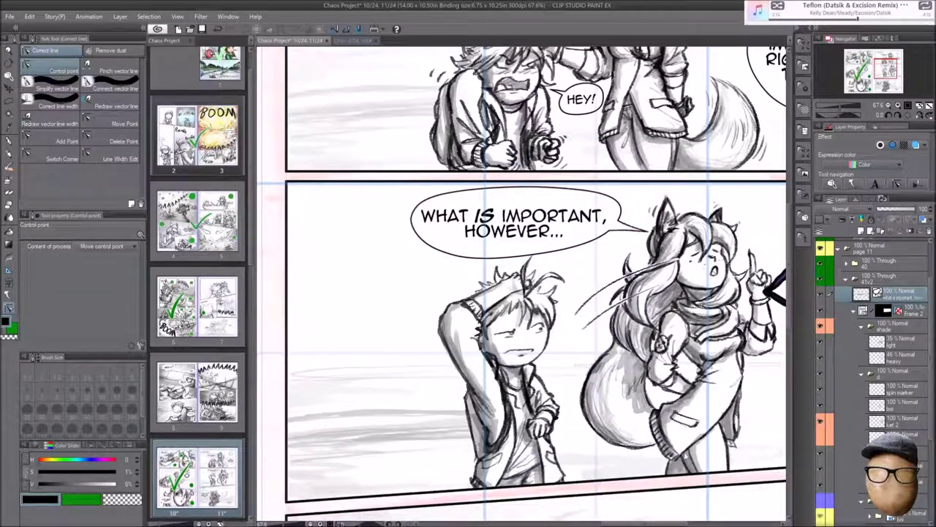
- Move the "IS WHAT YOU'RE GOING TO DO ABOUT THAT BOOM BACK THERE" balloon layer out of the bottom panel's frame folder, directly above it
scroll(523, 285, down, 5)
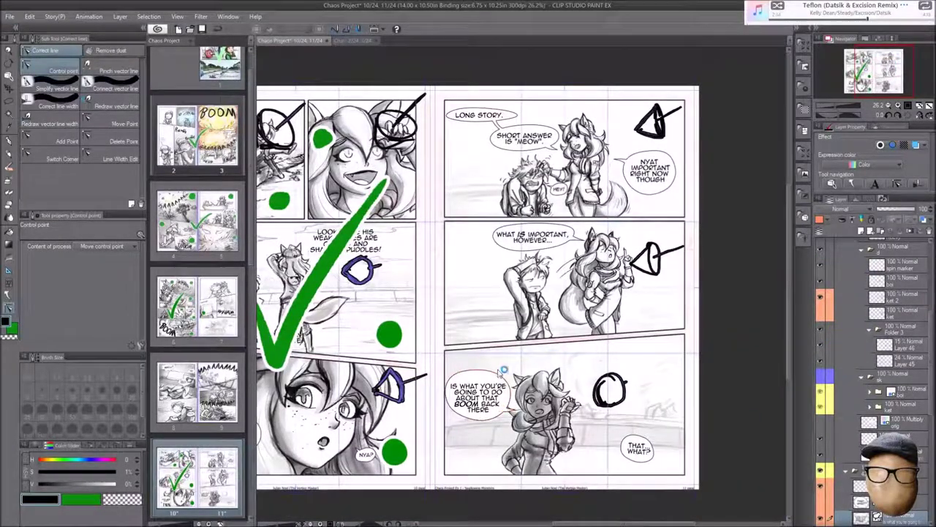
key(k)
key(o)
click(644, 452)
scroll(627, 457, up, 2)
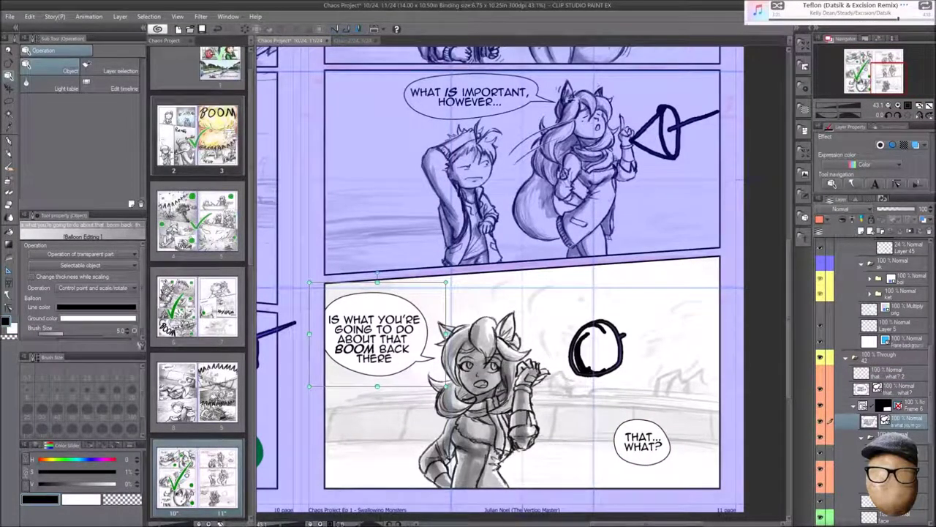
scroll(870, 366, down, 2)
click(870, 372)
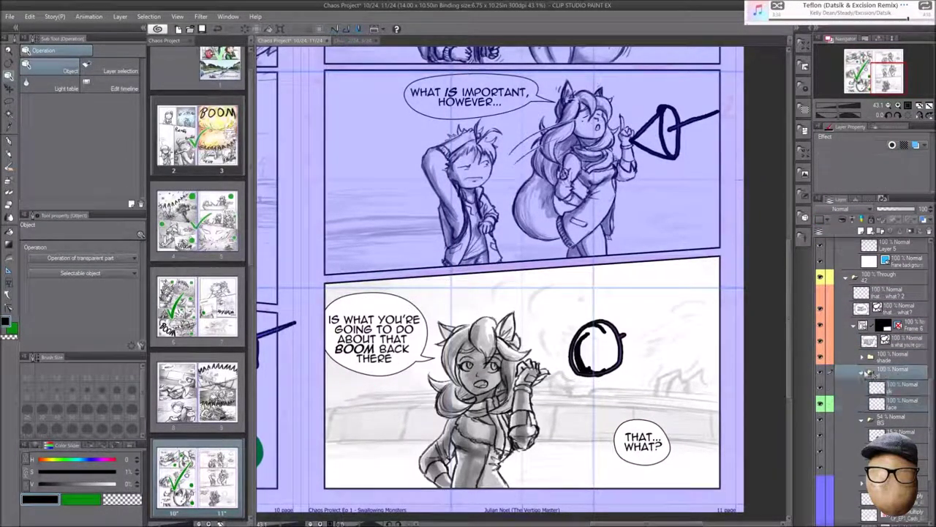
click(864, 373)
click(896, 337)
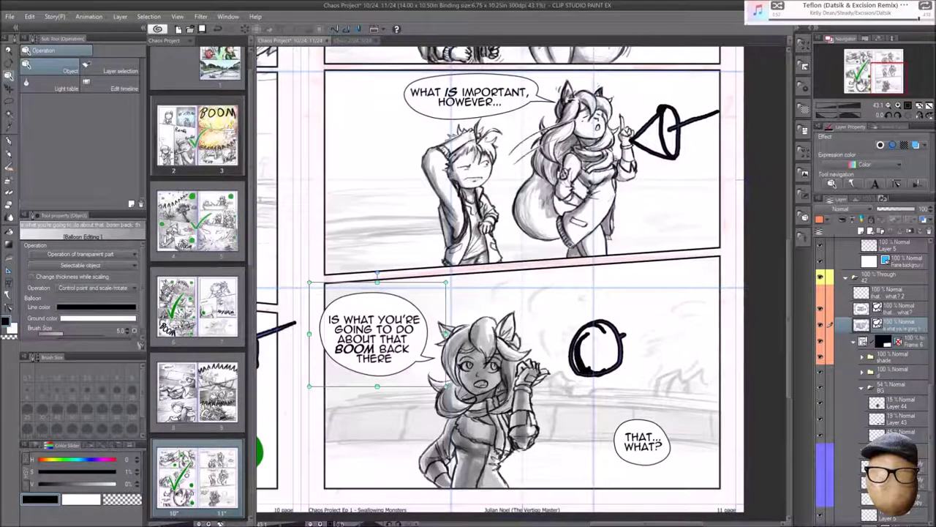
- Shift the bottom panel's "IS WHAT YOU'RE GOING TO DO" balloon slightly inward from the frame border and adjust its tail toward the girl
click(903, 324)
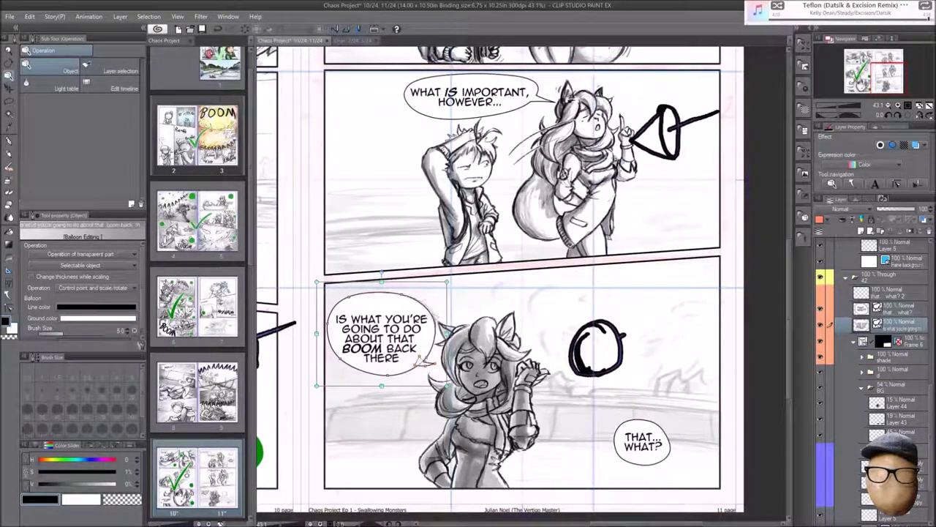
click(906, 353)
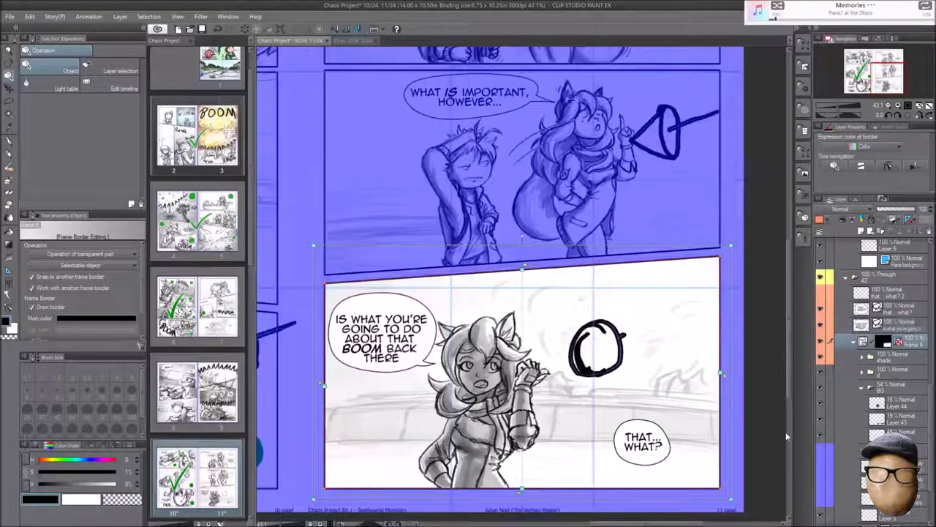
click(906, 334)
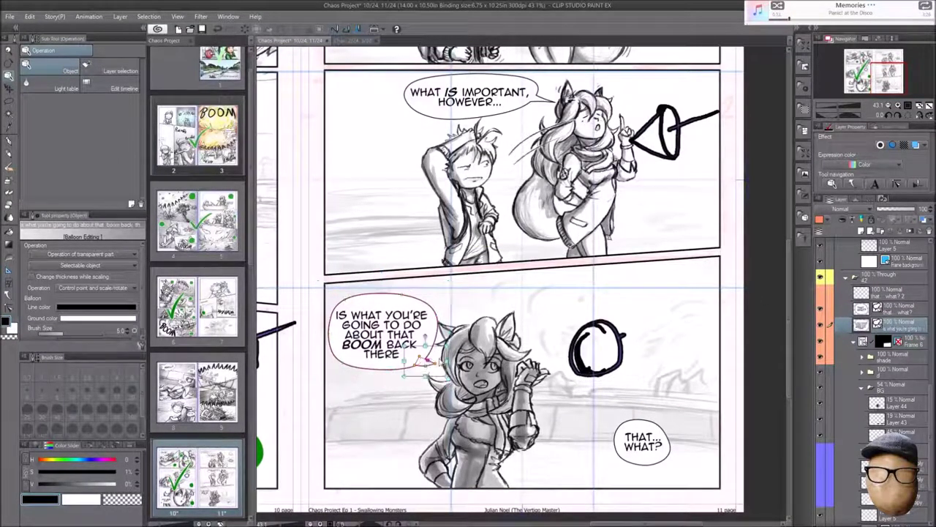
- Hide the light cue drawings and mark each of page 11's three panels with a green dot on the markers layer, at brush size 120
click(823, 261)
key(ctrl+0)
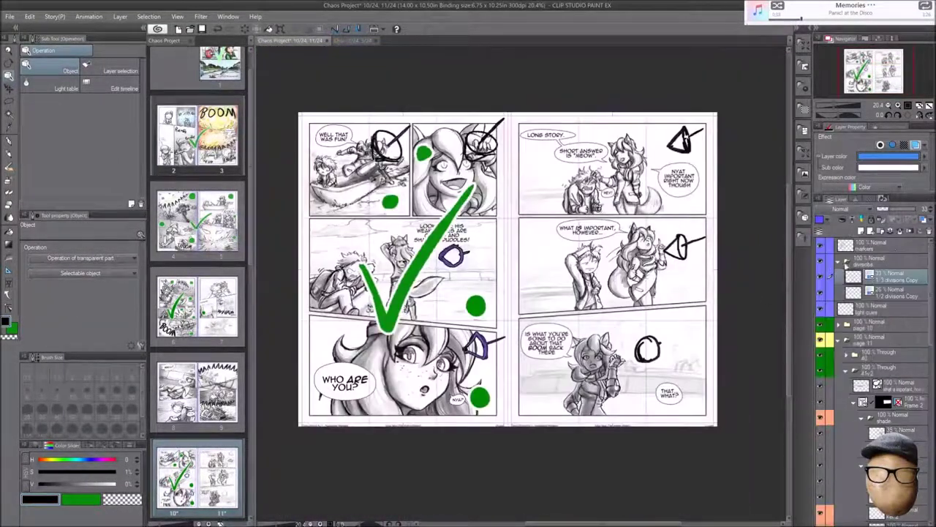
click(878, 245)
key(p)
click(685, 146)
click(542, 296)
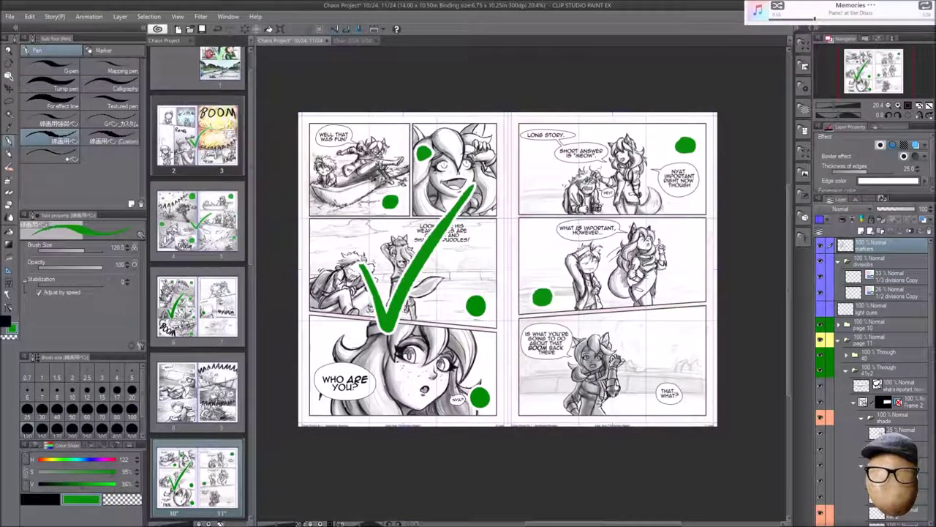
click(688, 369)
- Replace page 10's check mark with one large green check mark spanning pages 10 and 11, and save the spread
drag(596, 282, 705, 207)
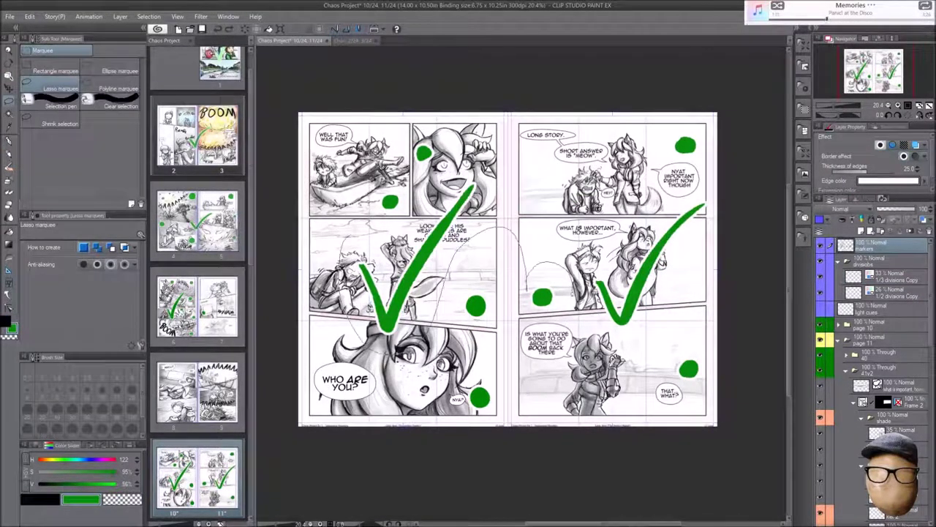
key(ctrl+z)
key(ctrl+z)
drag(459, 240, 594, 168)
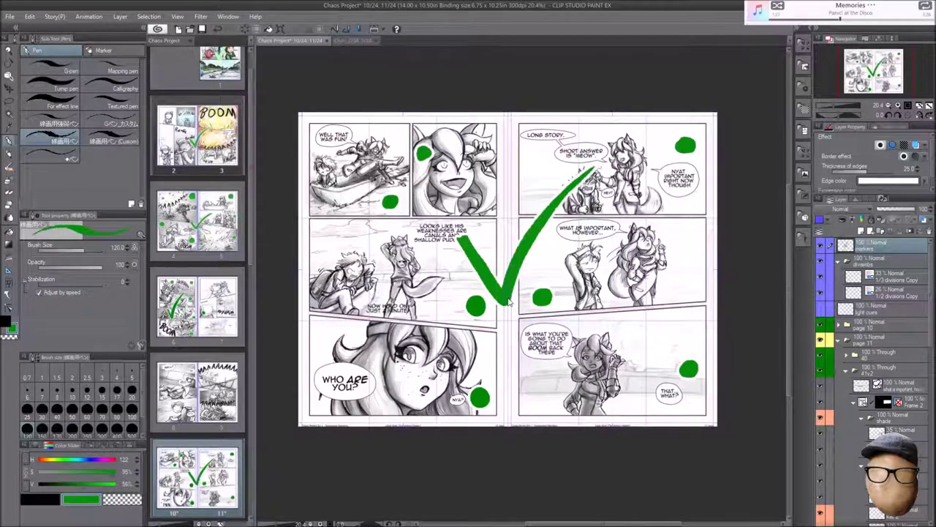
key(ctrl+s)
- Open the spread of pages 8 and 9
double_click(198, 375)
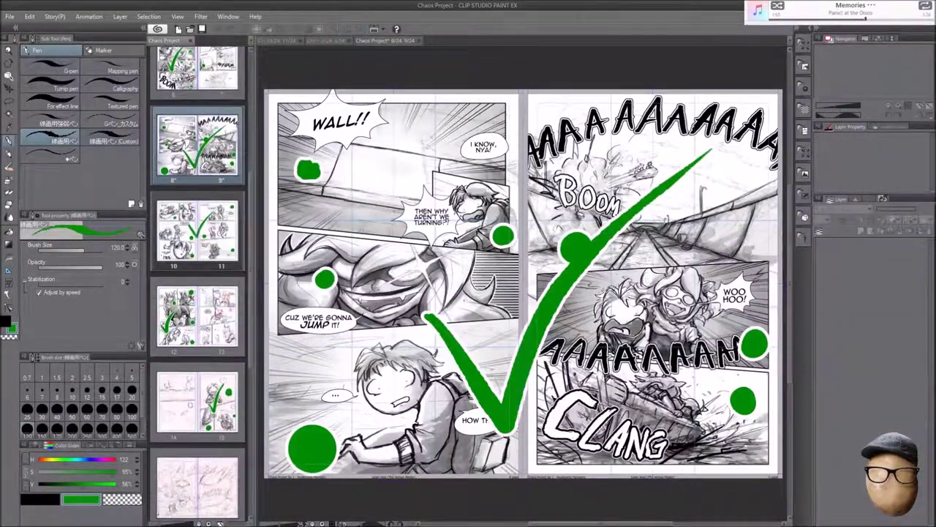